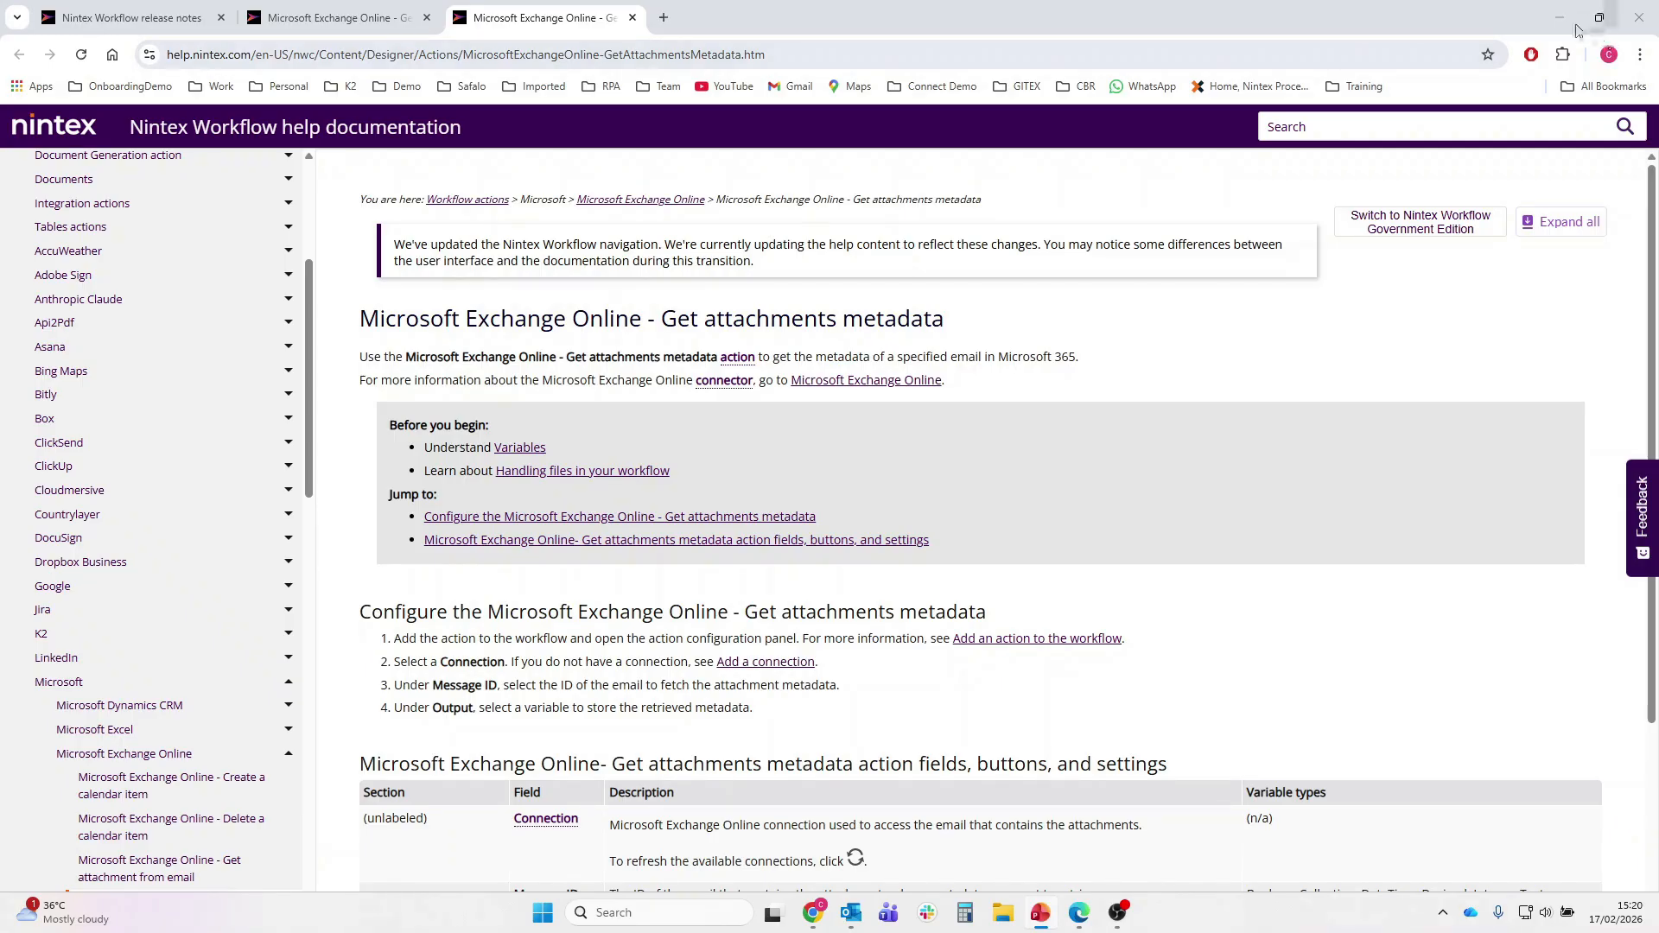
Step: Switch from the help documentation to the Attachments workflow and review the configuration of its Received email start event
left_click(1560, 17)
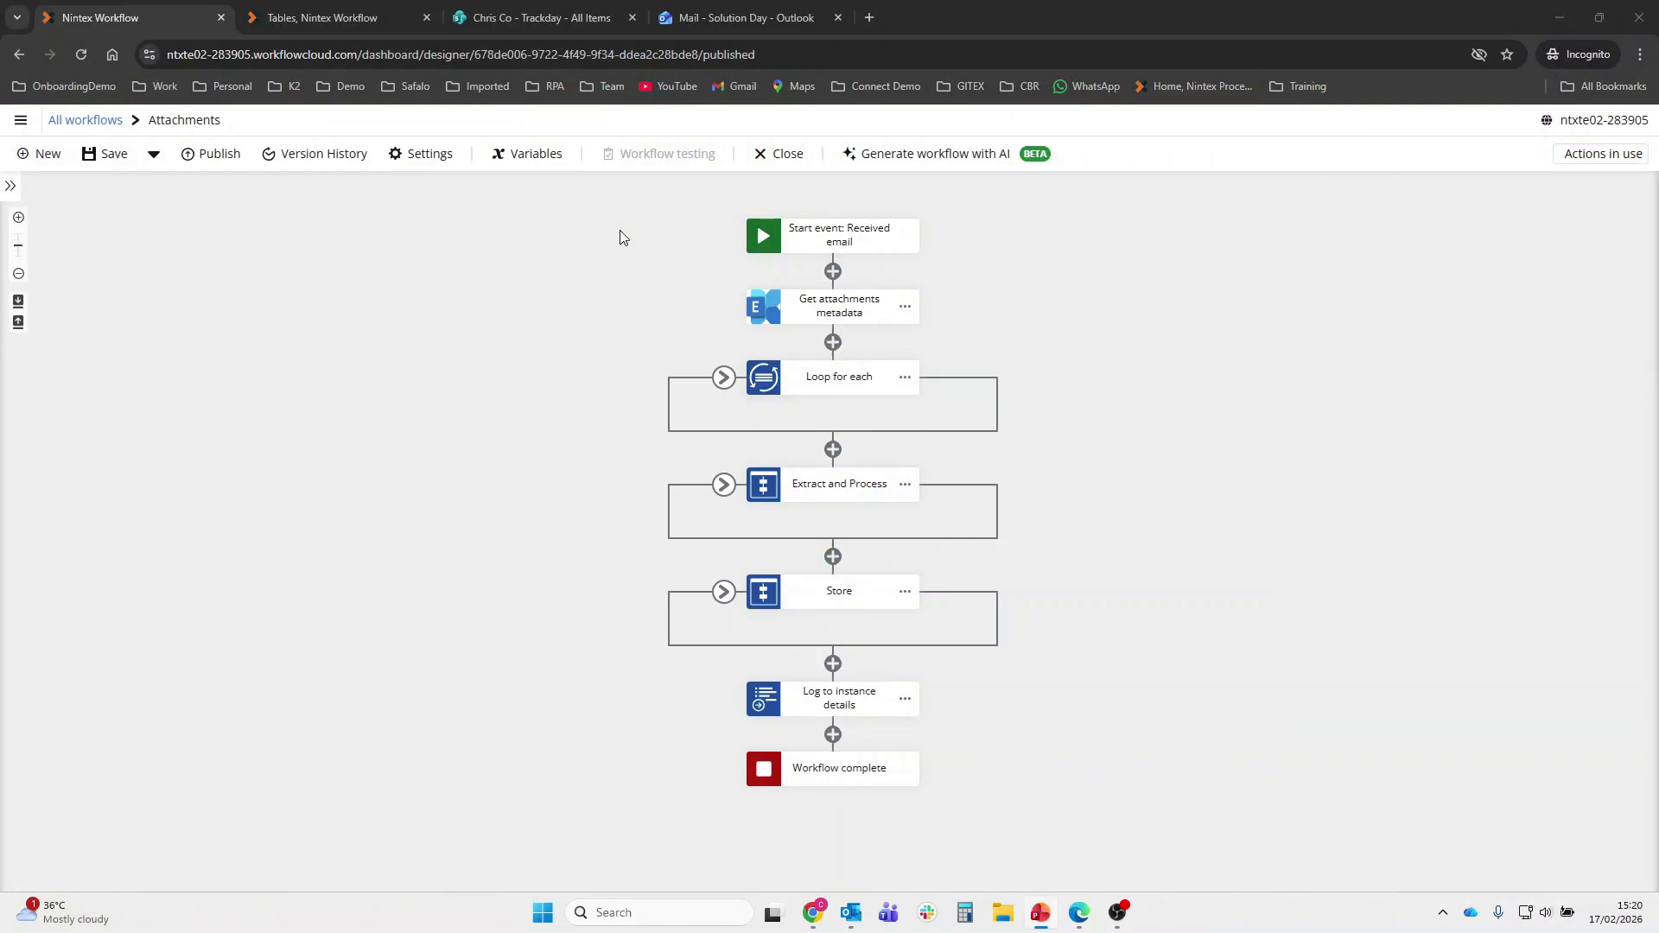
left_click(843, 230)
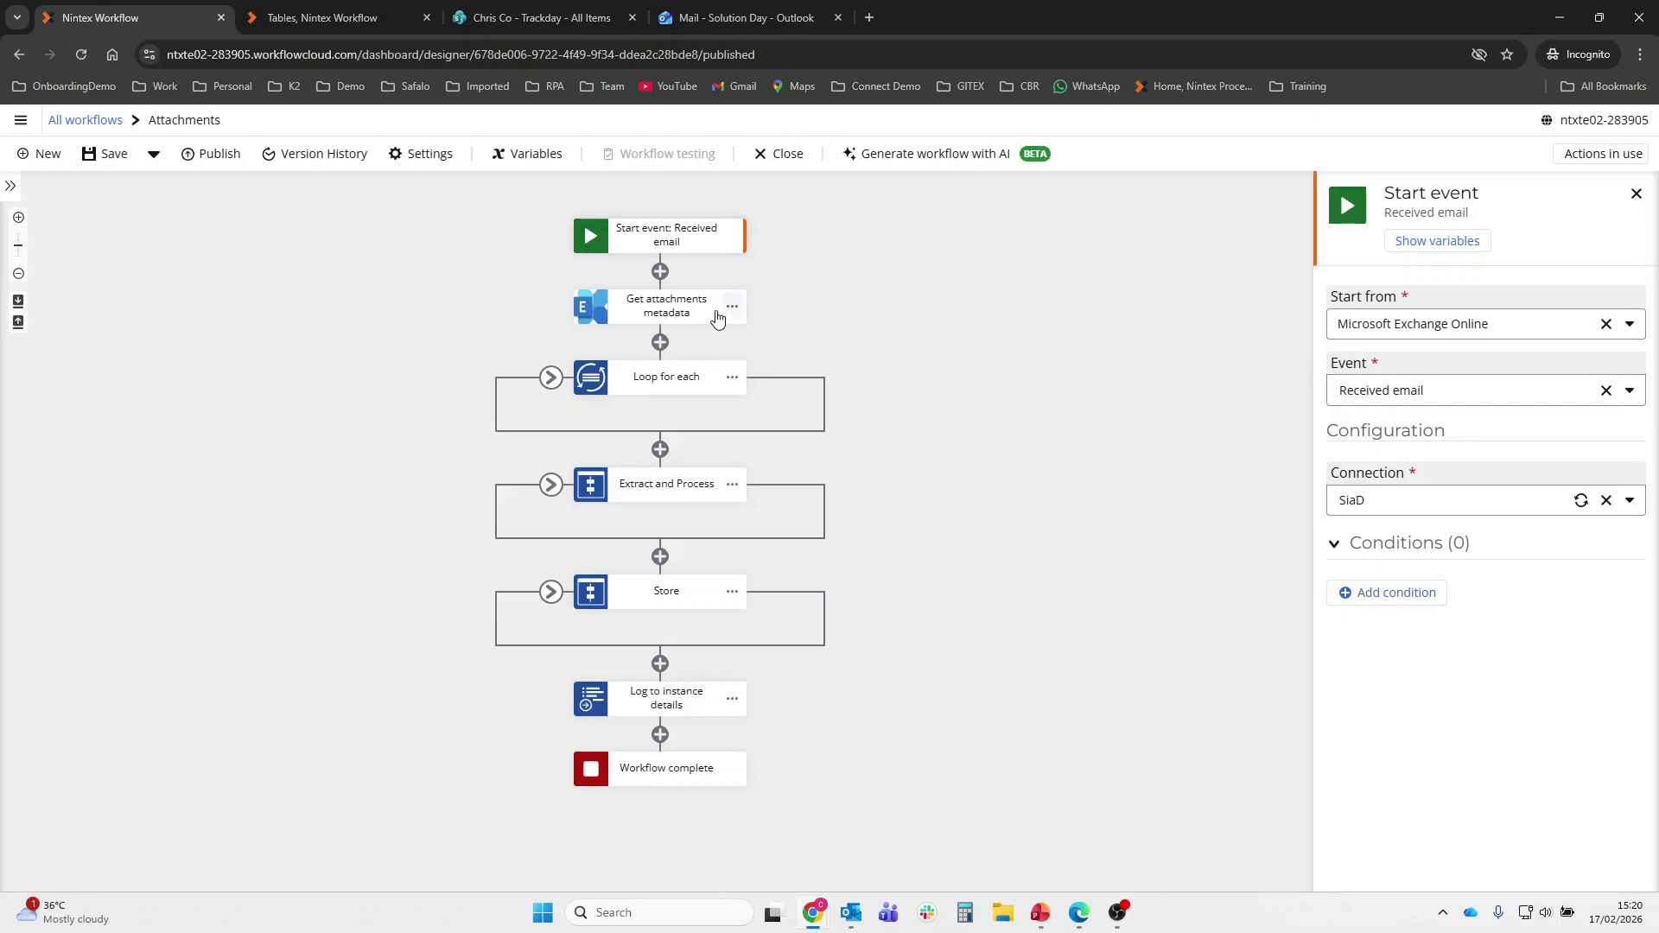
left_click(666, 308)
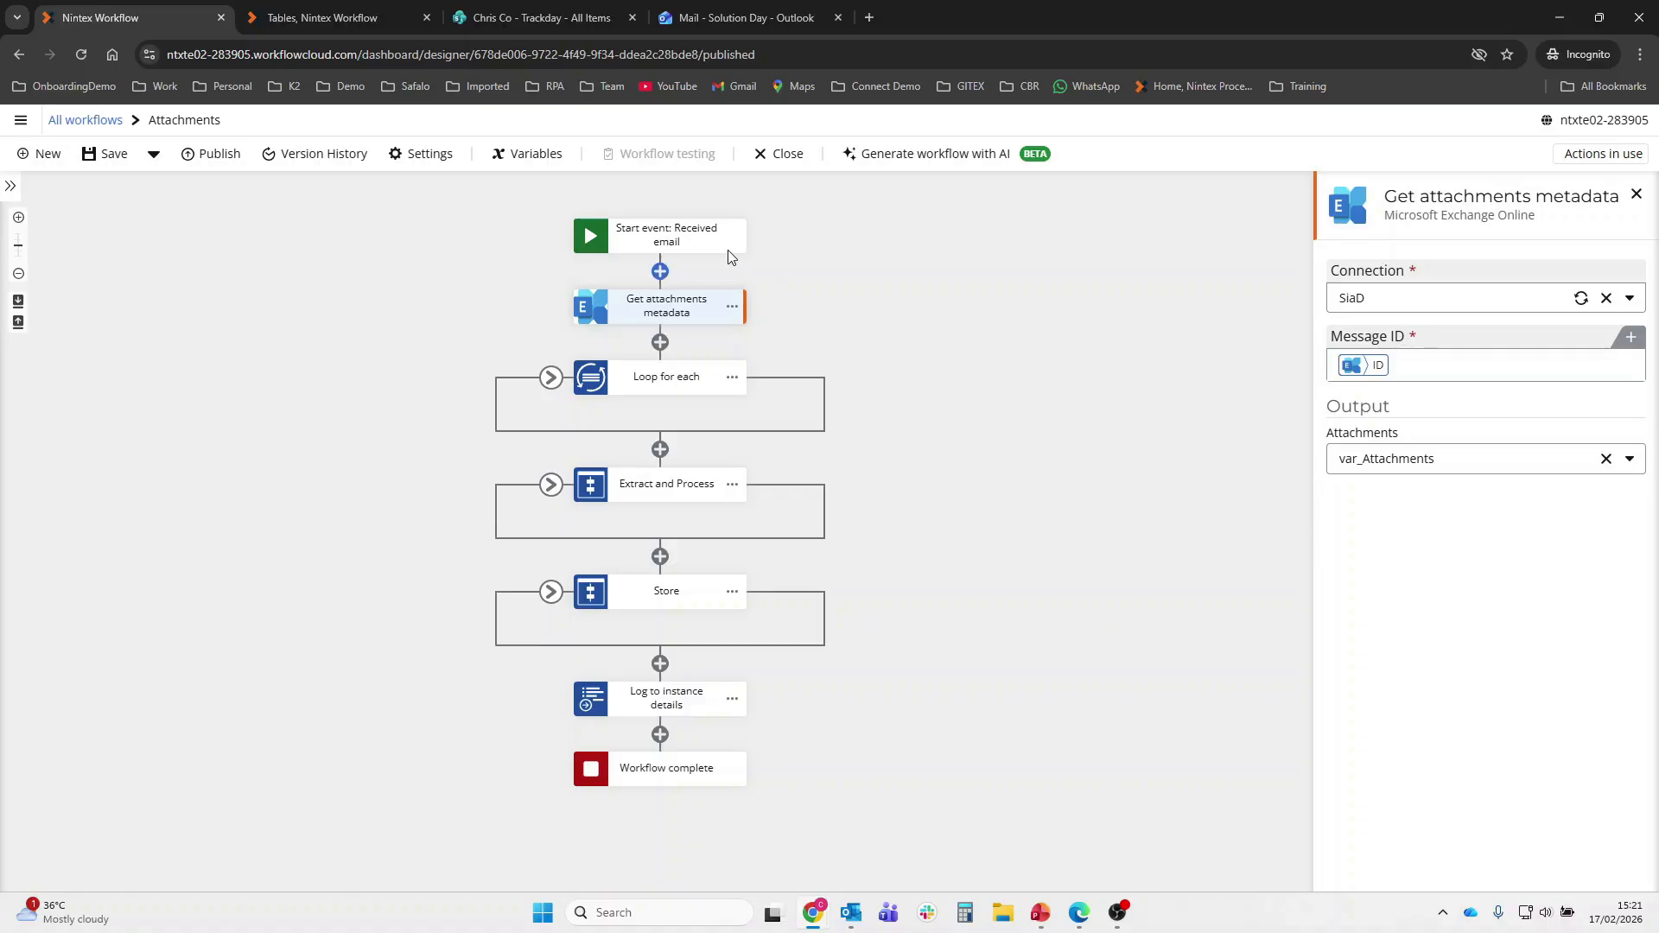
left_click(685, 238)
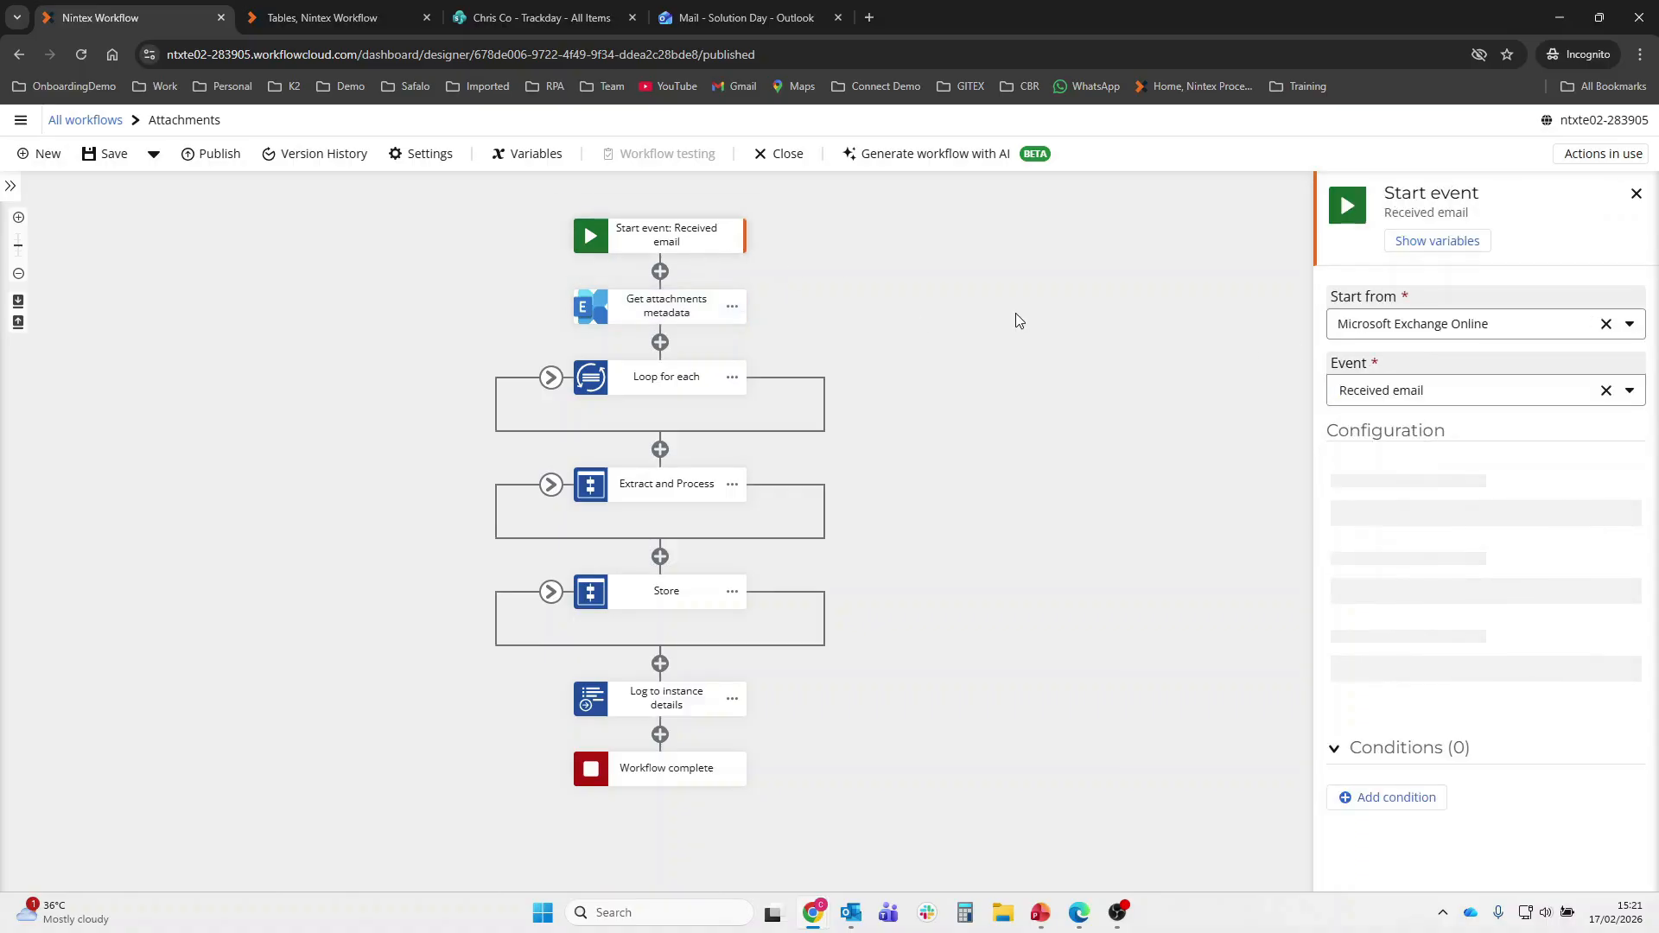
Step: Inspect the Get attachments metadata action and browse the start event variables available for its Message ID, then close its configuration
left_click(642, 324)
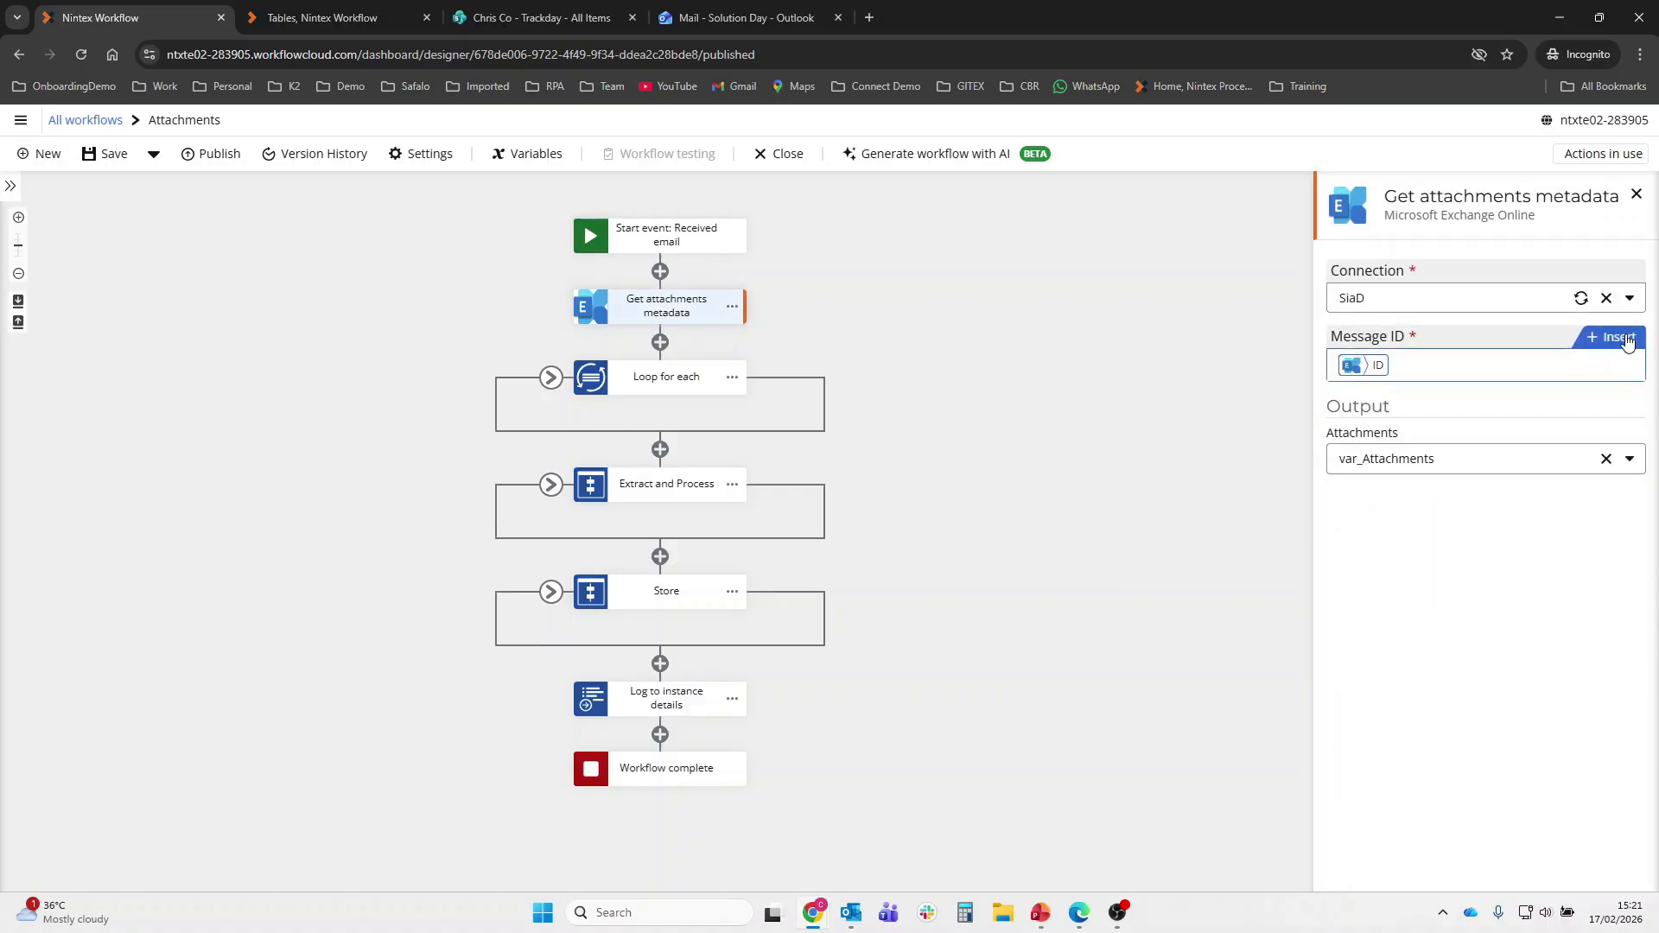
left_click(1628, 343)
left_click(778, 350)
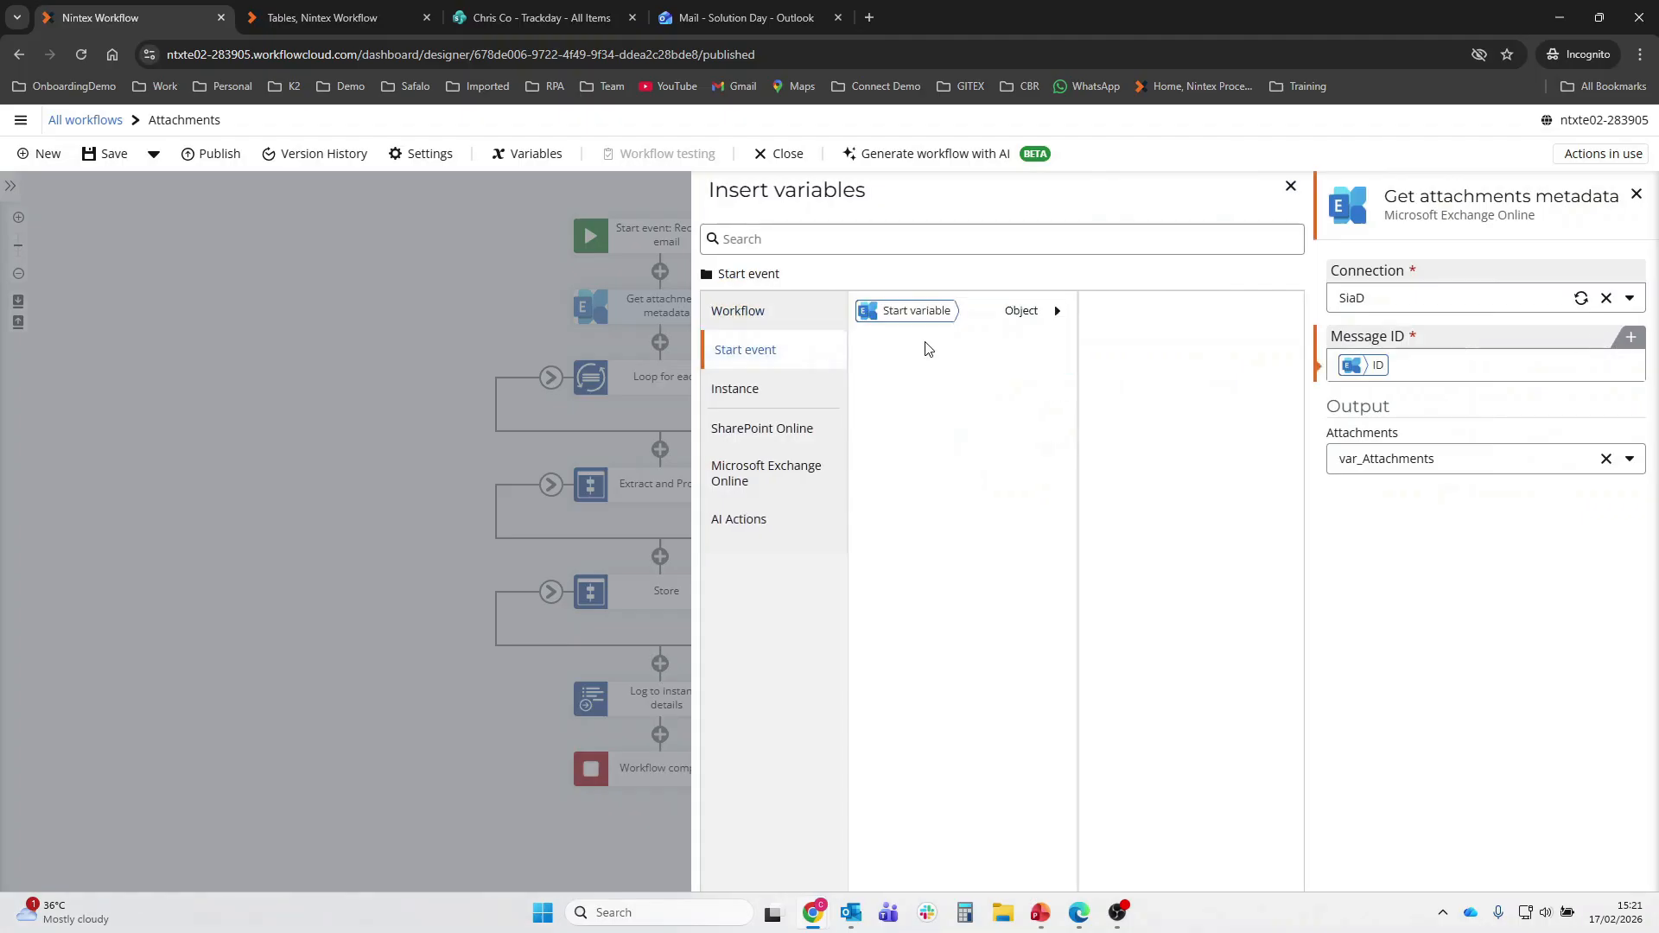
left_click(1055, 311)
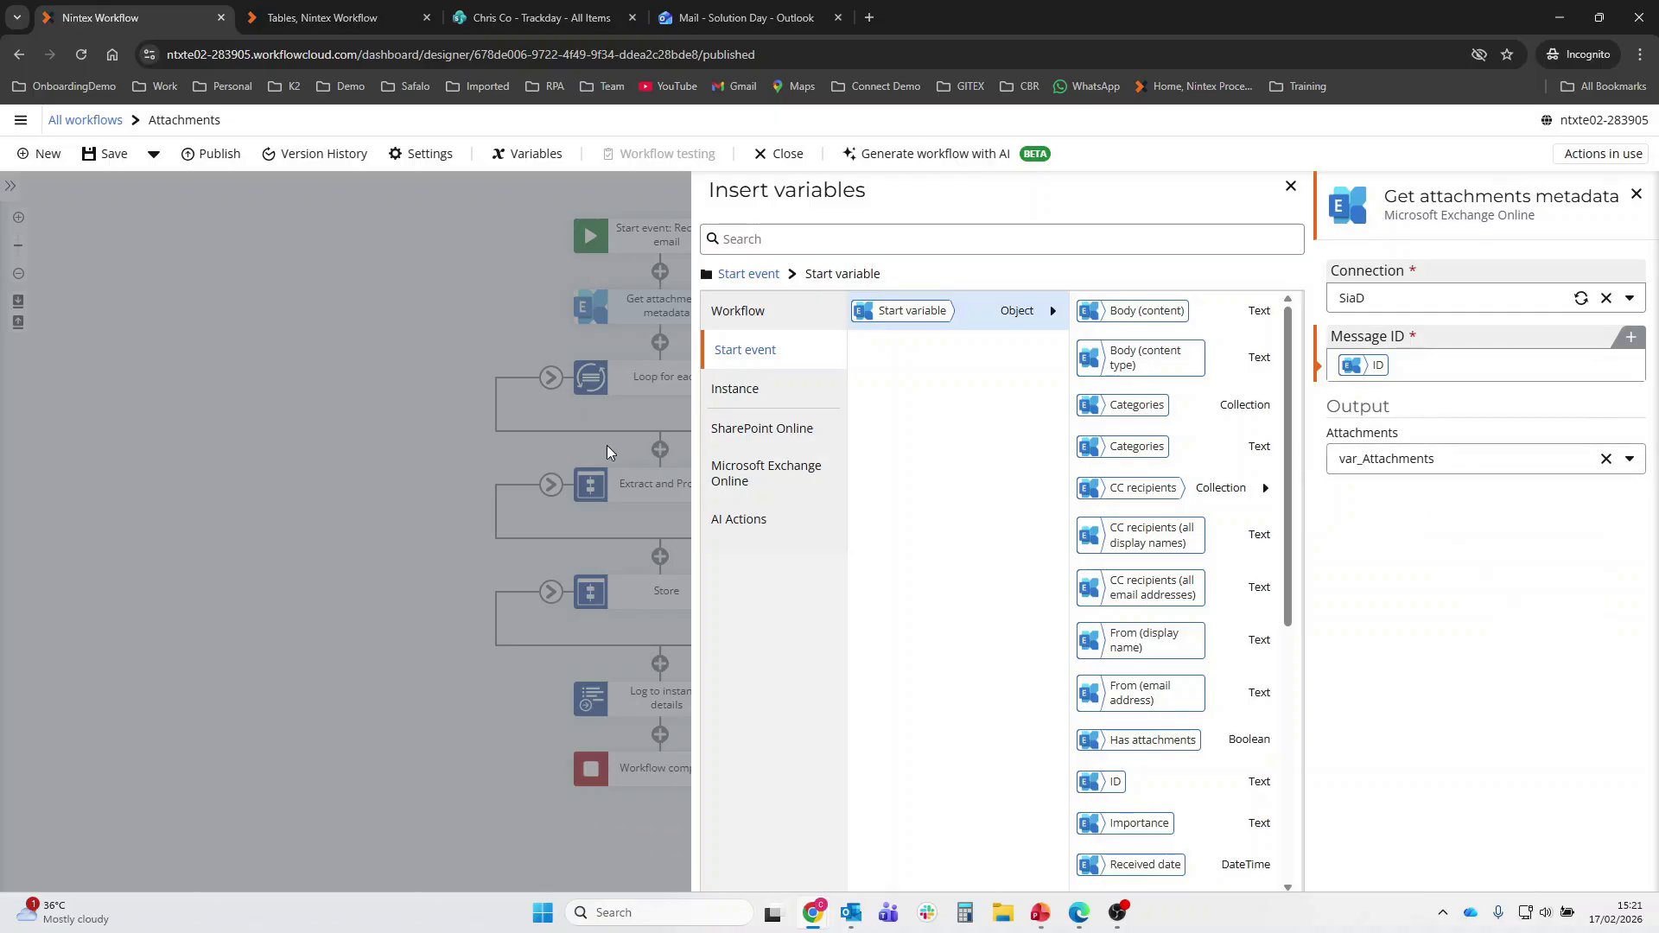
left_click(417, 439)
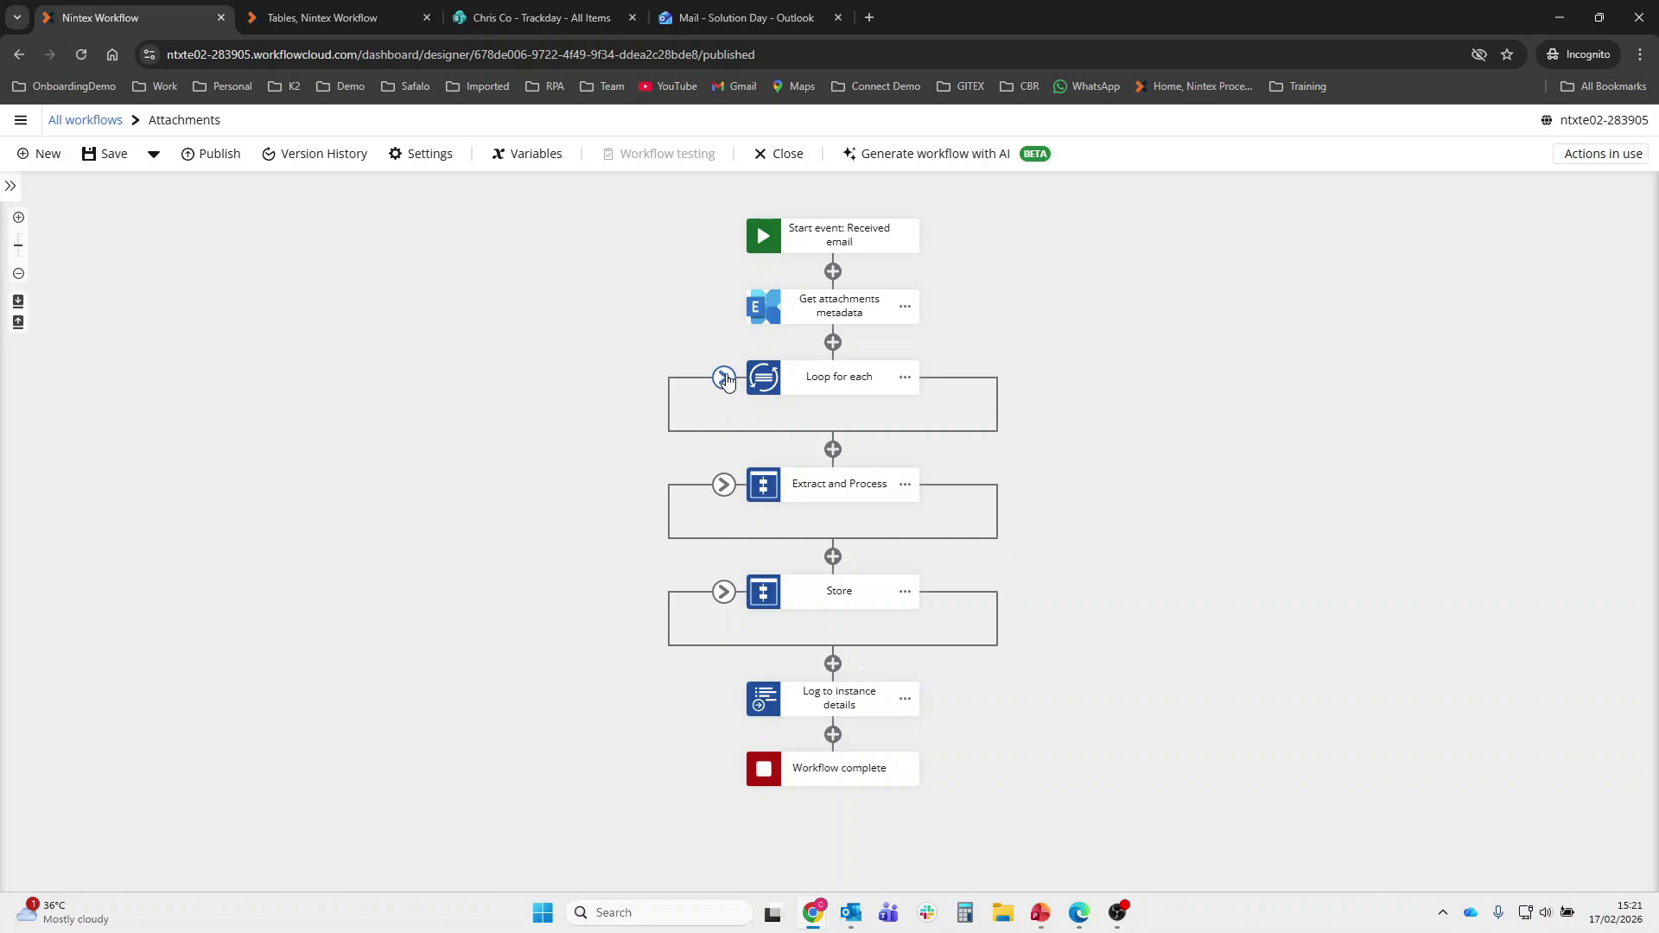
Step: Expand the Loop for each block and review the settings of the loop and its Get attachment from email action
left_click(724, 378)
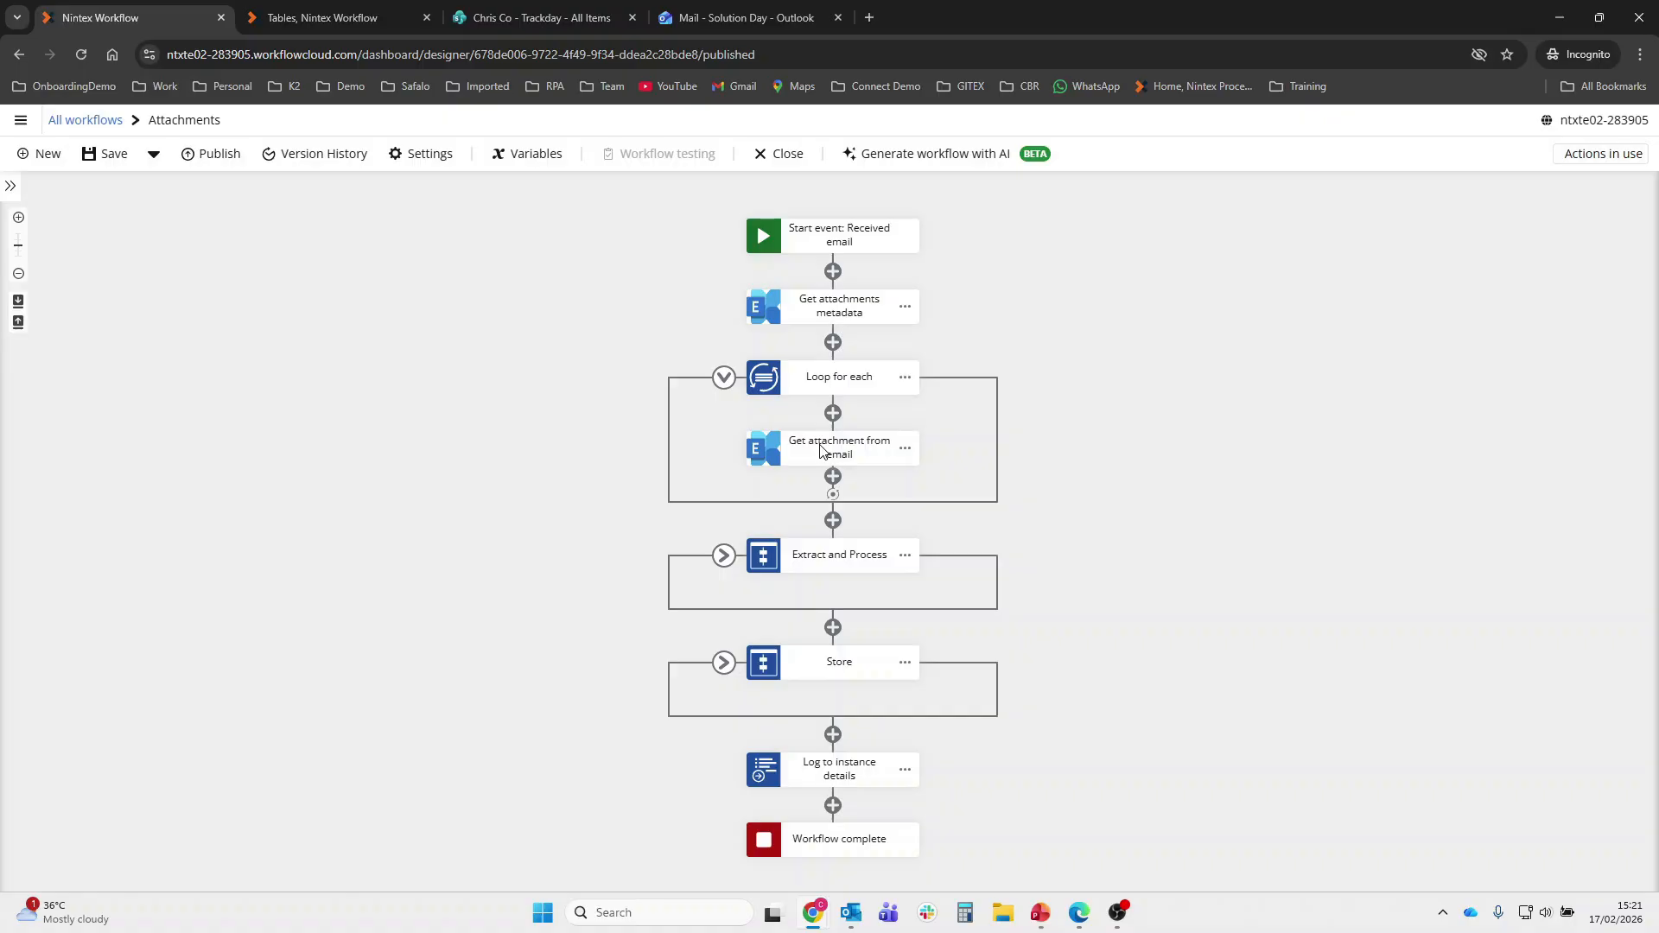
left_click(820, 449)
left_click(667, 377)
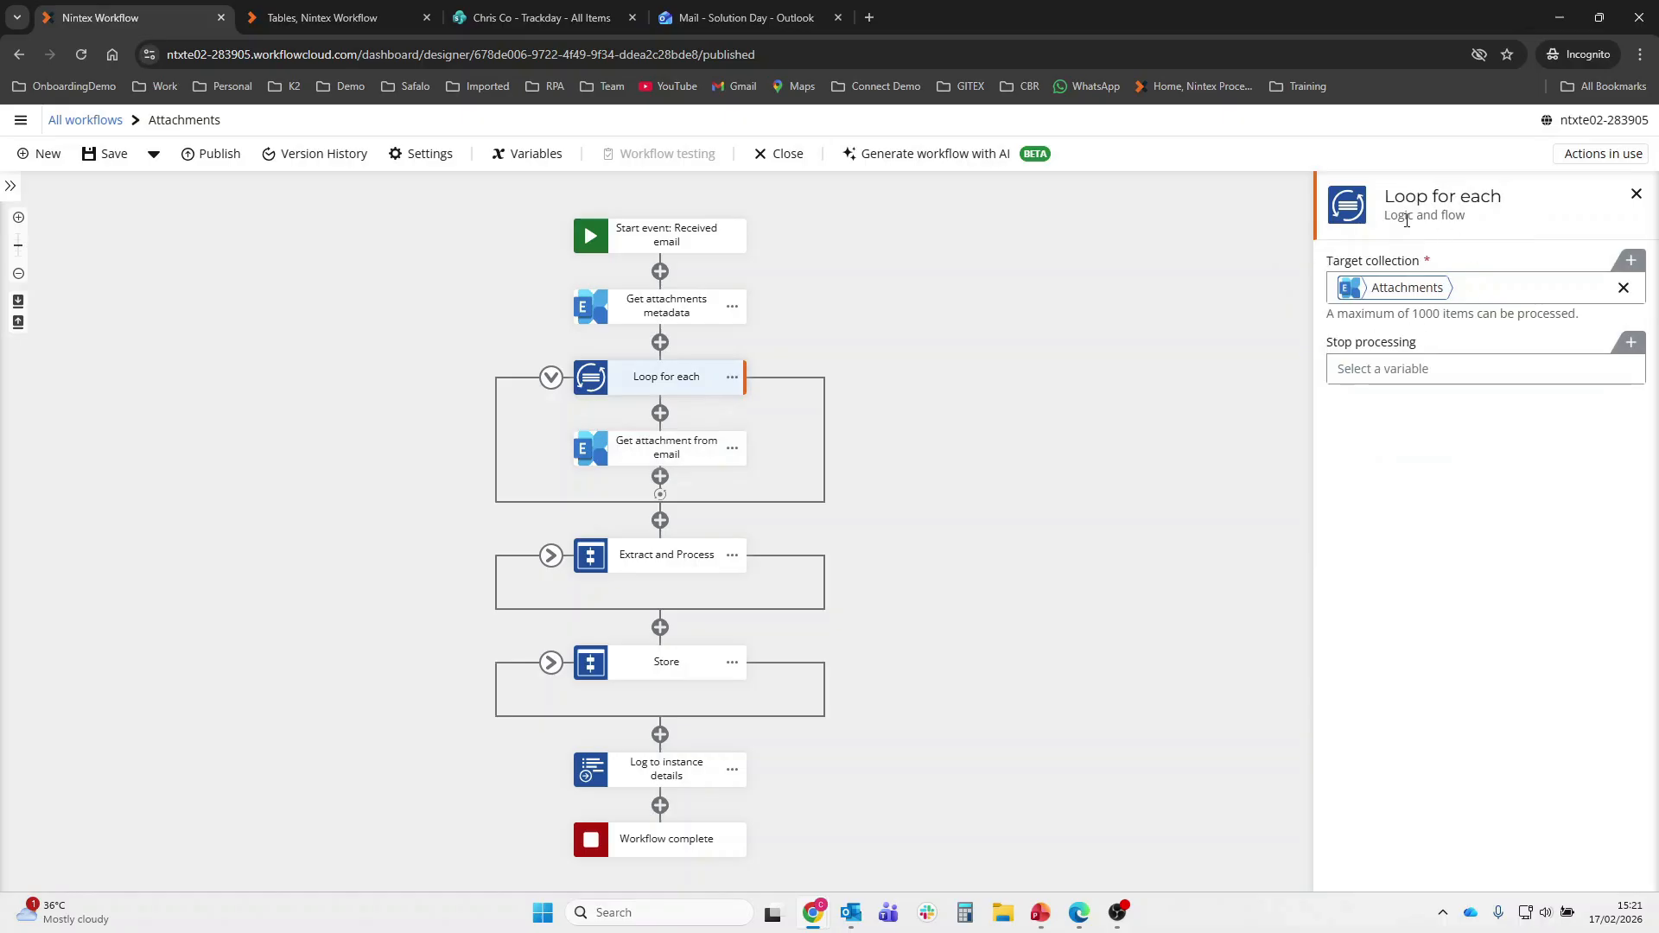
left_click(1631, 261)
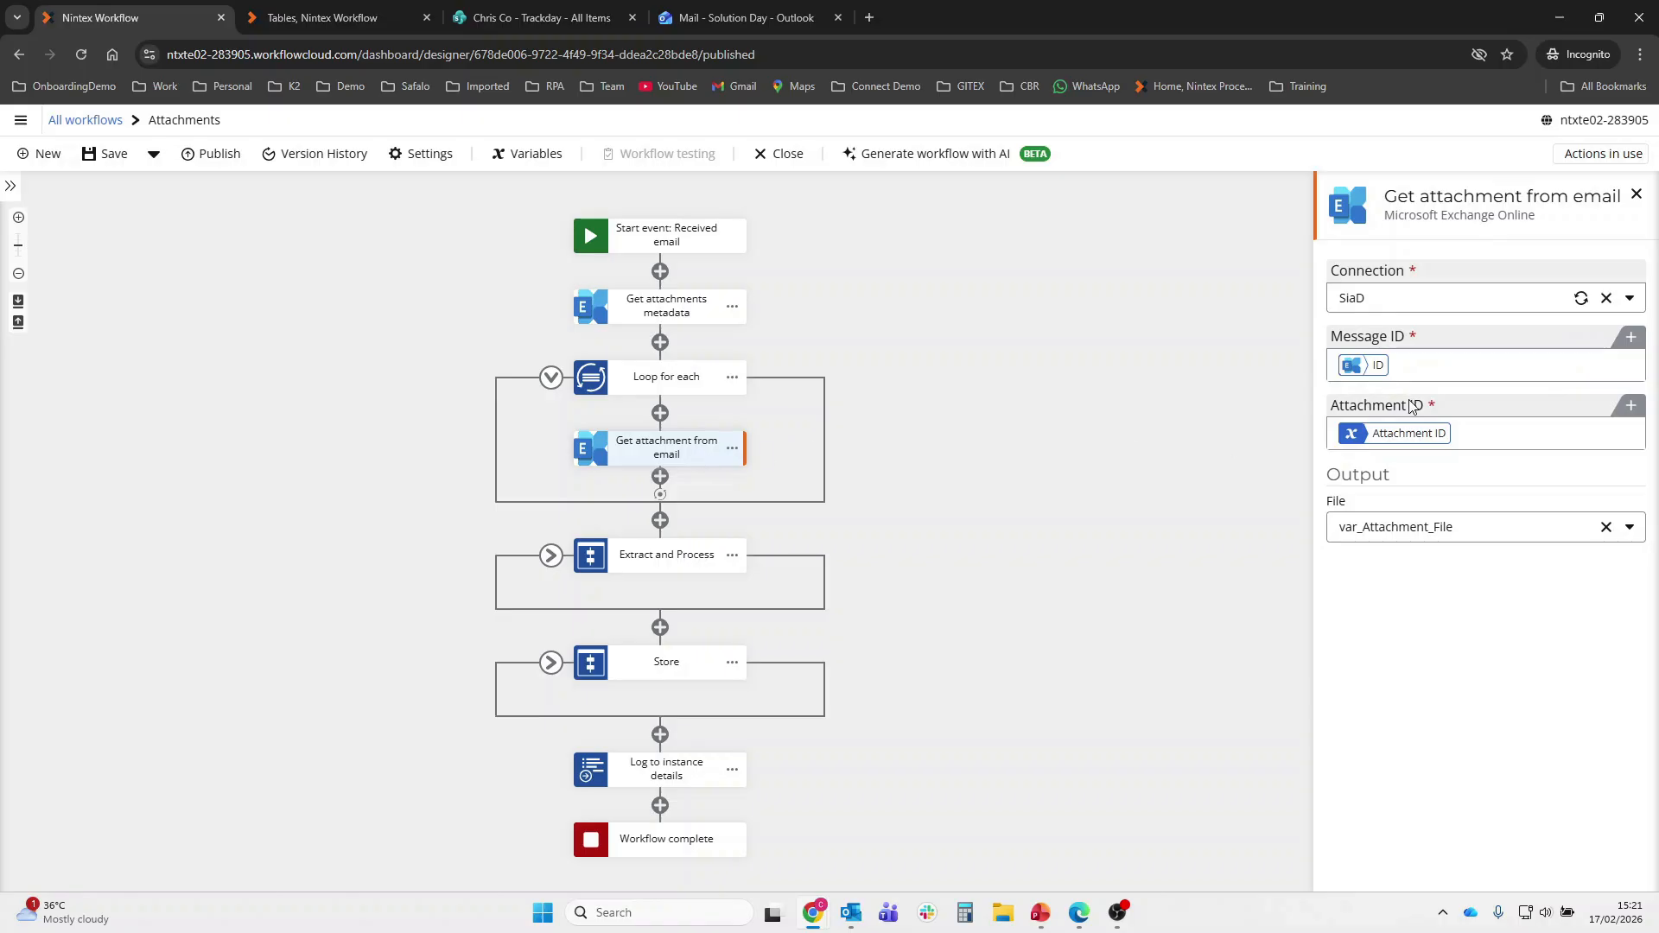
Step: Trace the loop's target collection to var_Attachments among the Microsoft Exchange Online variables, and reopen the Get attachment from email settings
left_click(703, 395)
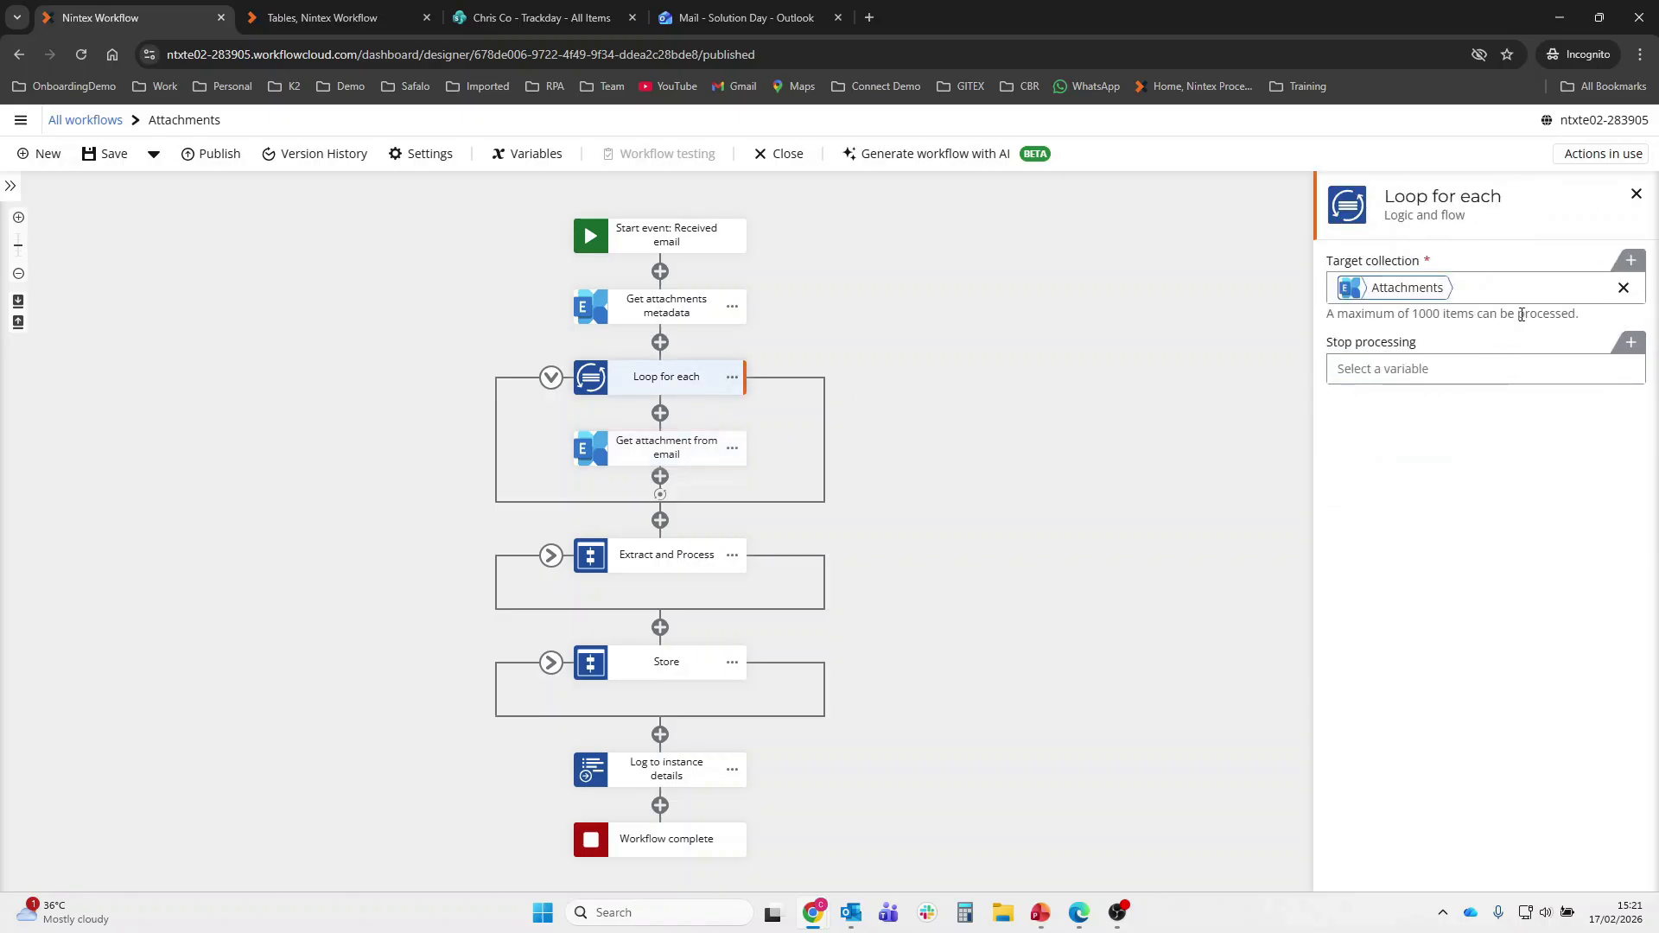
left_click(1618, 270)
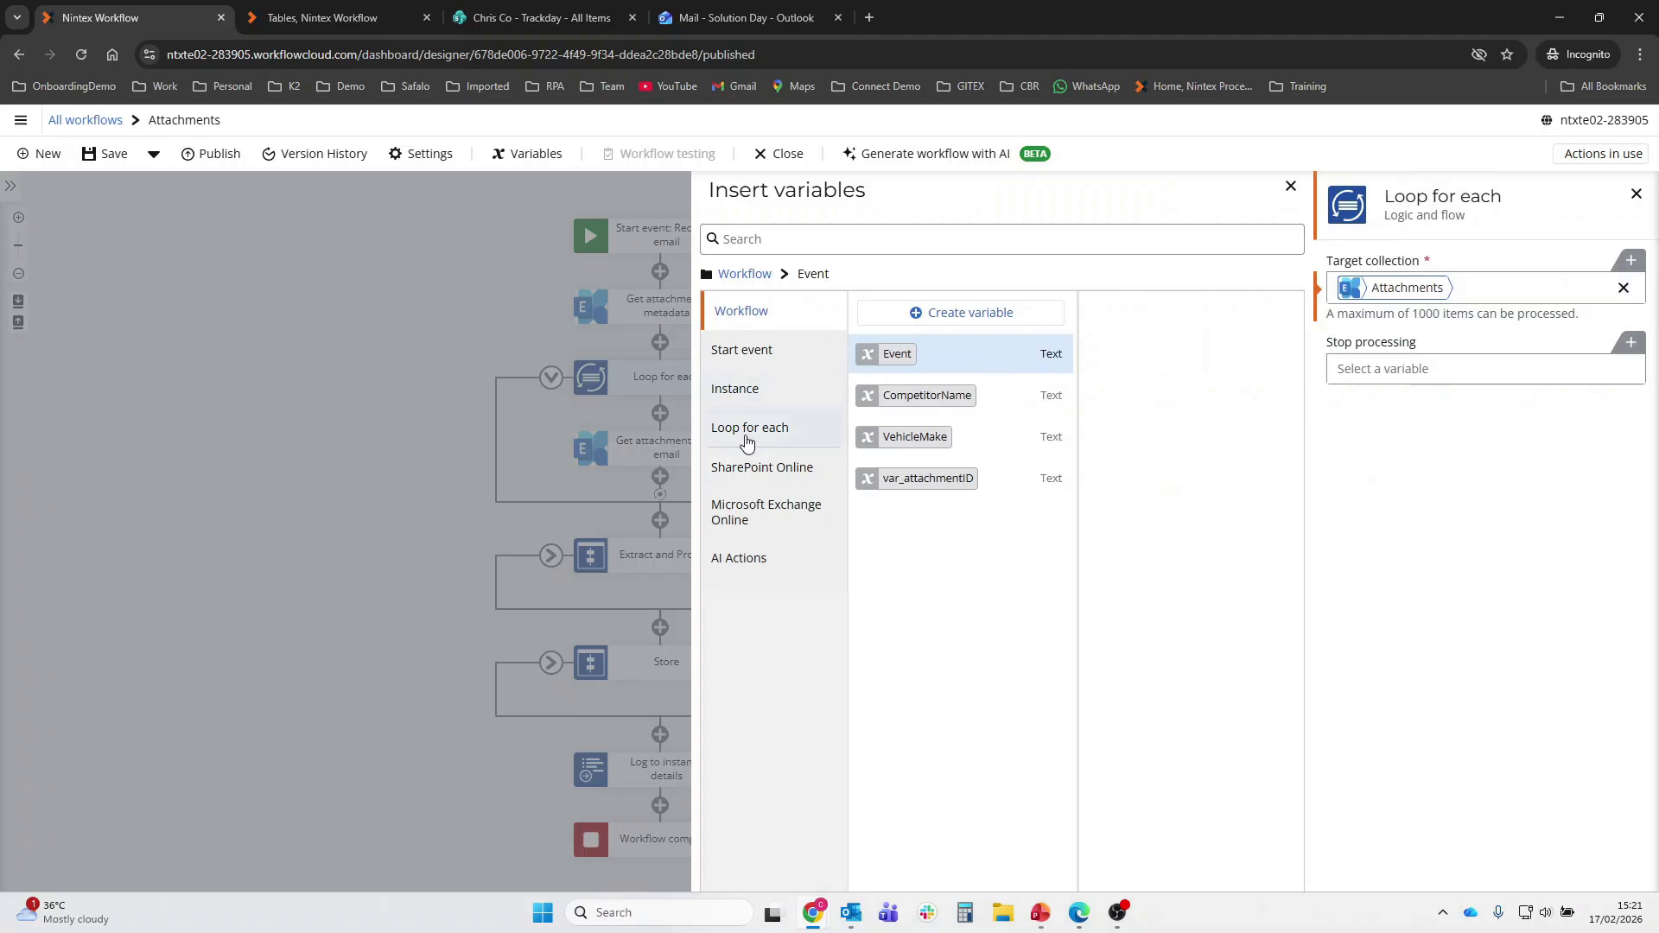
left_click(746, 512)
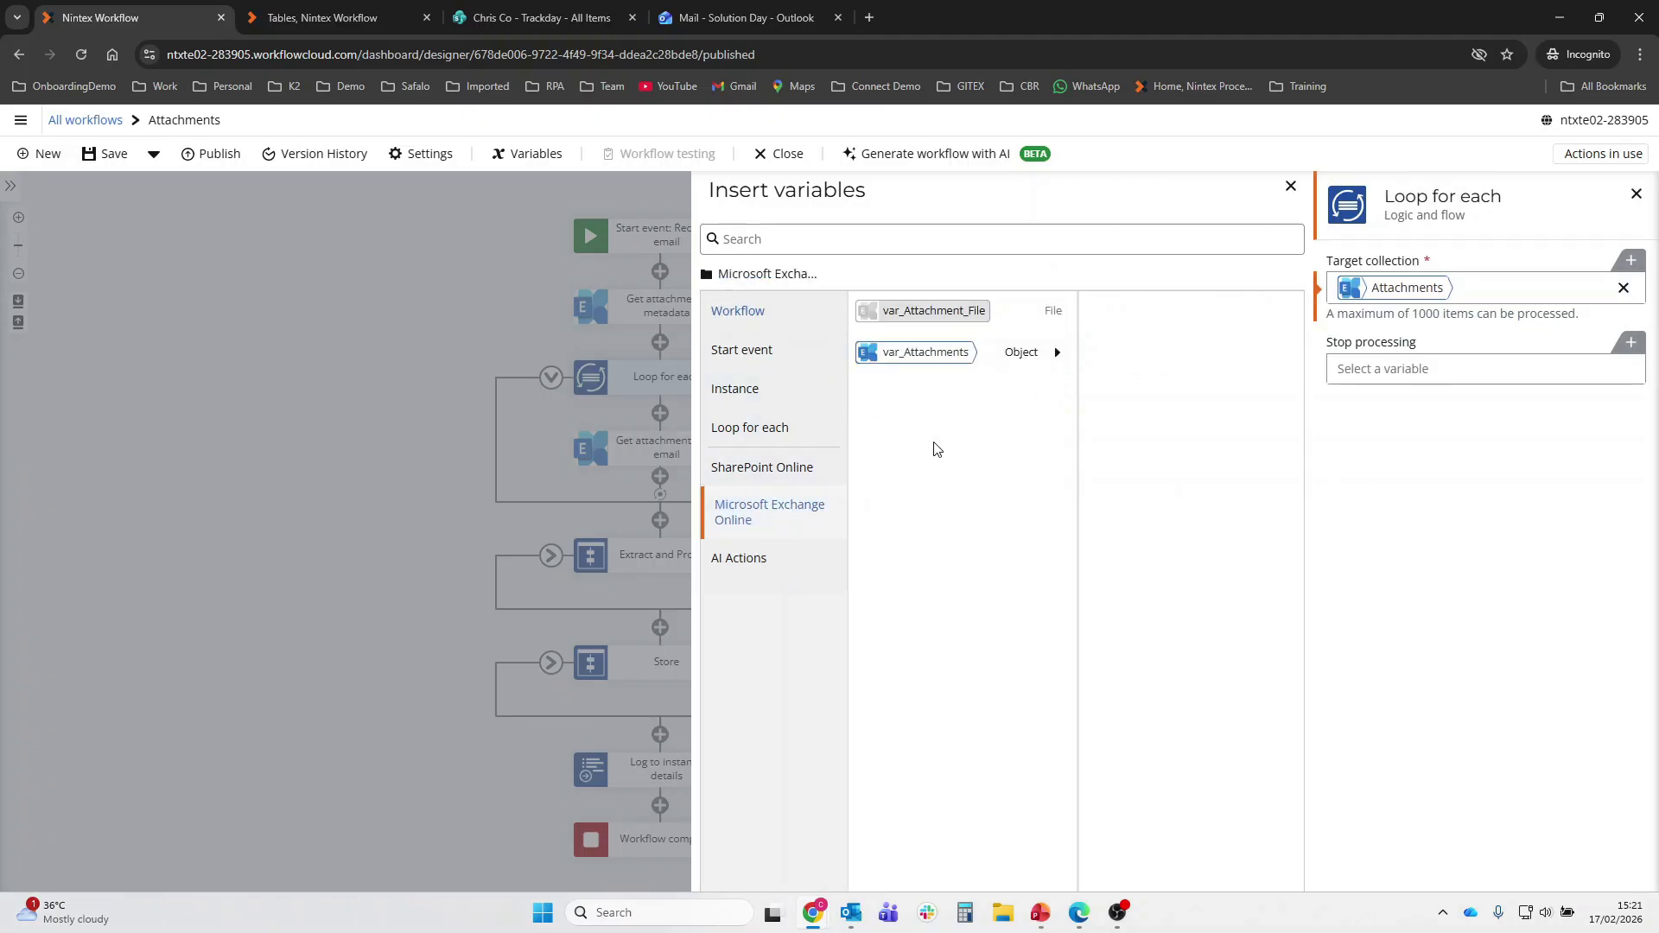
left_click(1055, 354)
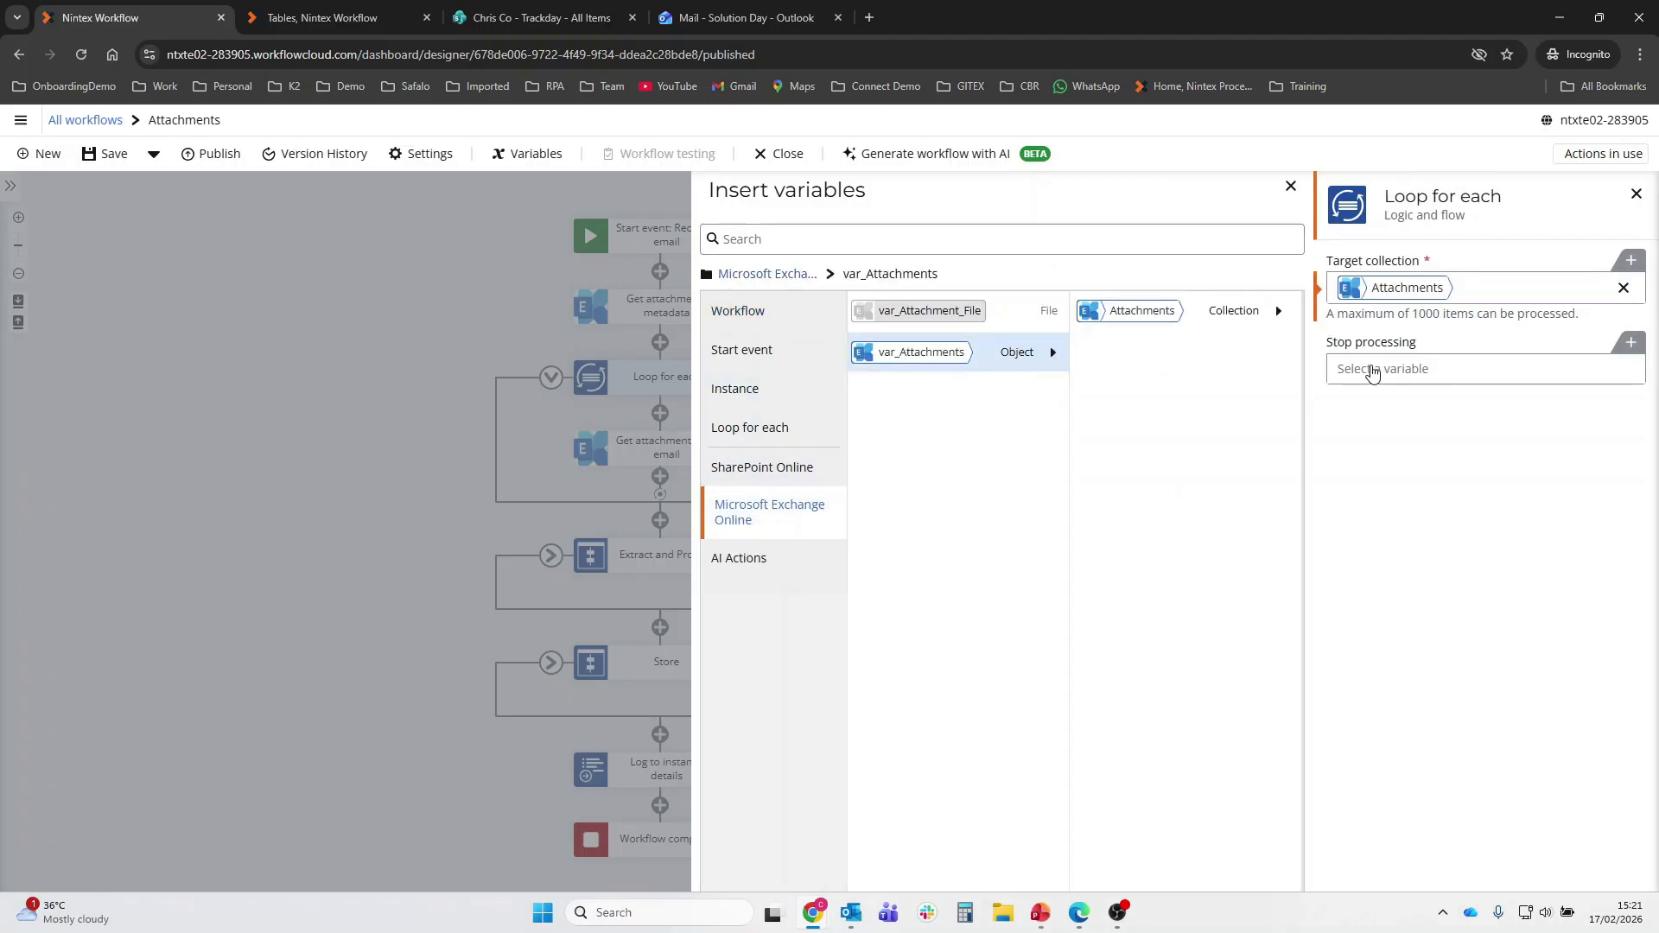
left_click(662, 454)
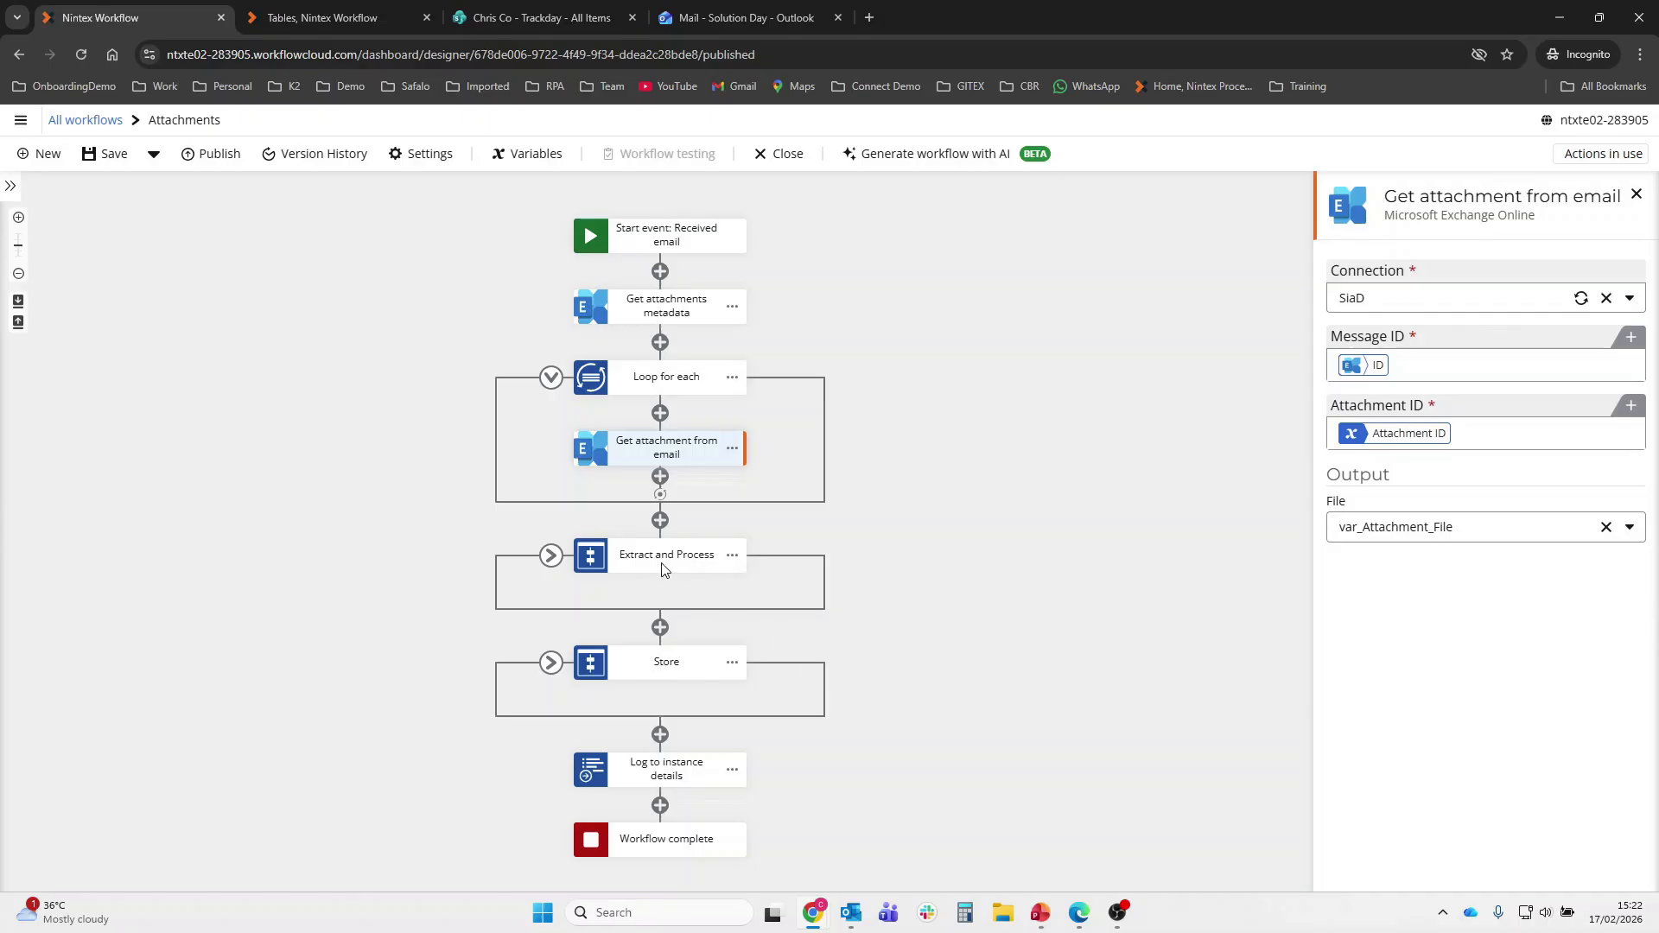
Step: Expand the Extract and Process action set and check the source form Scrutiny web form.pdf in Edge before returning to the workflow
left_click(551, 555)
scroll(885, 600, "down", 3)
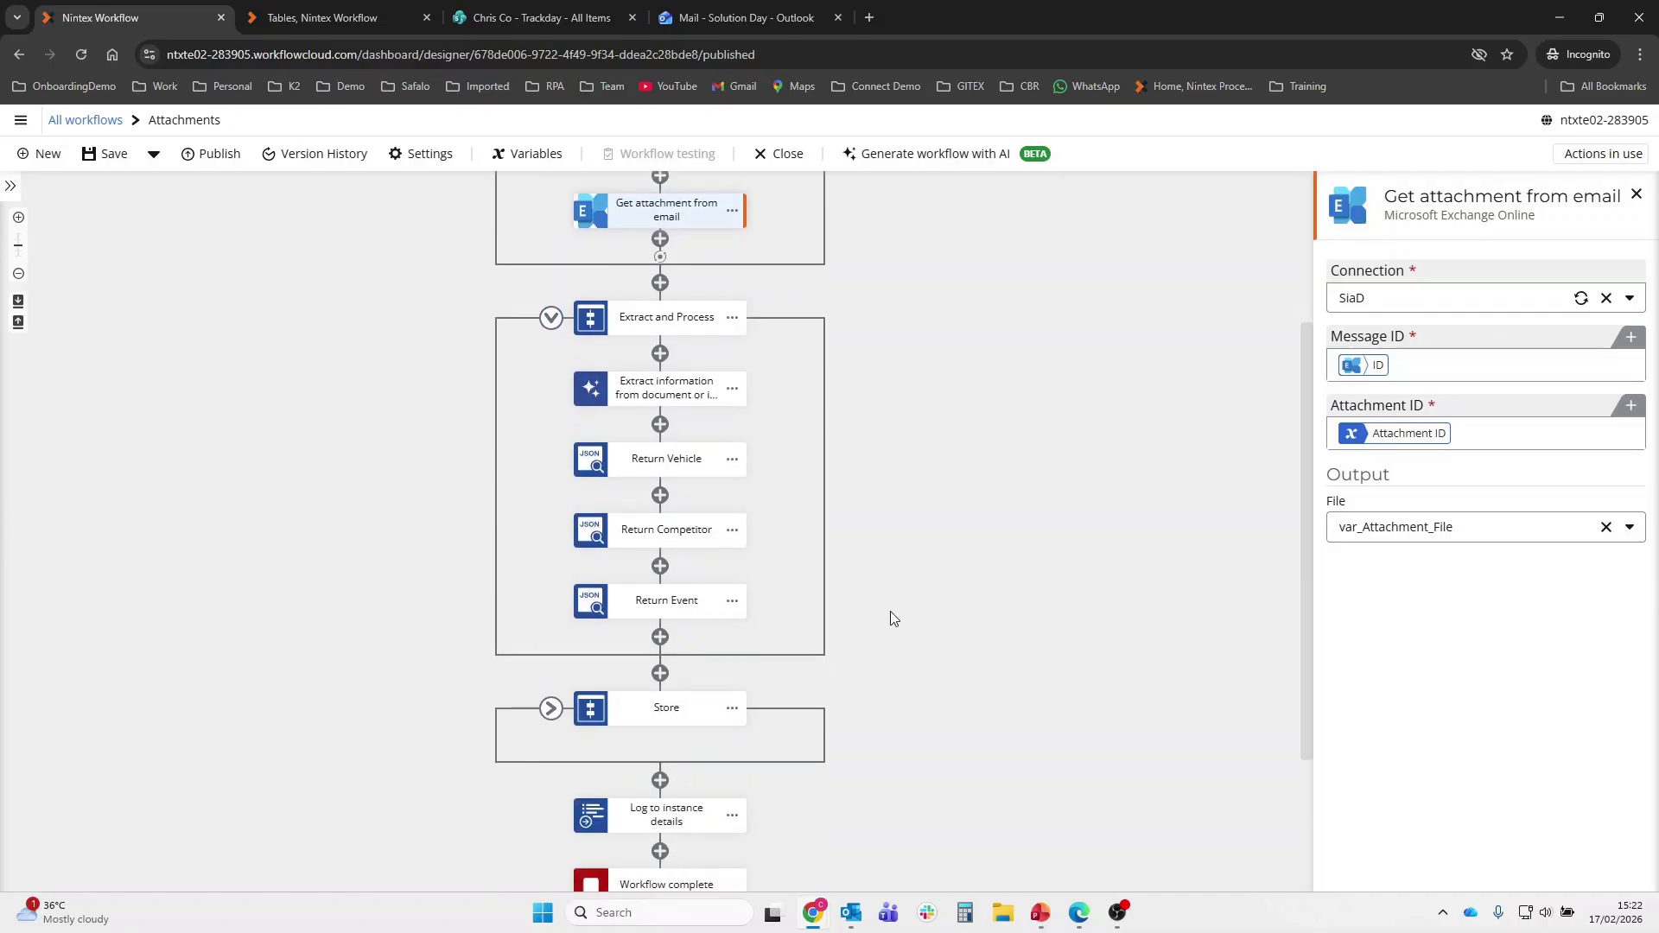
scroll(893, 618, "down", 2)
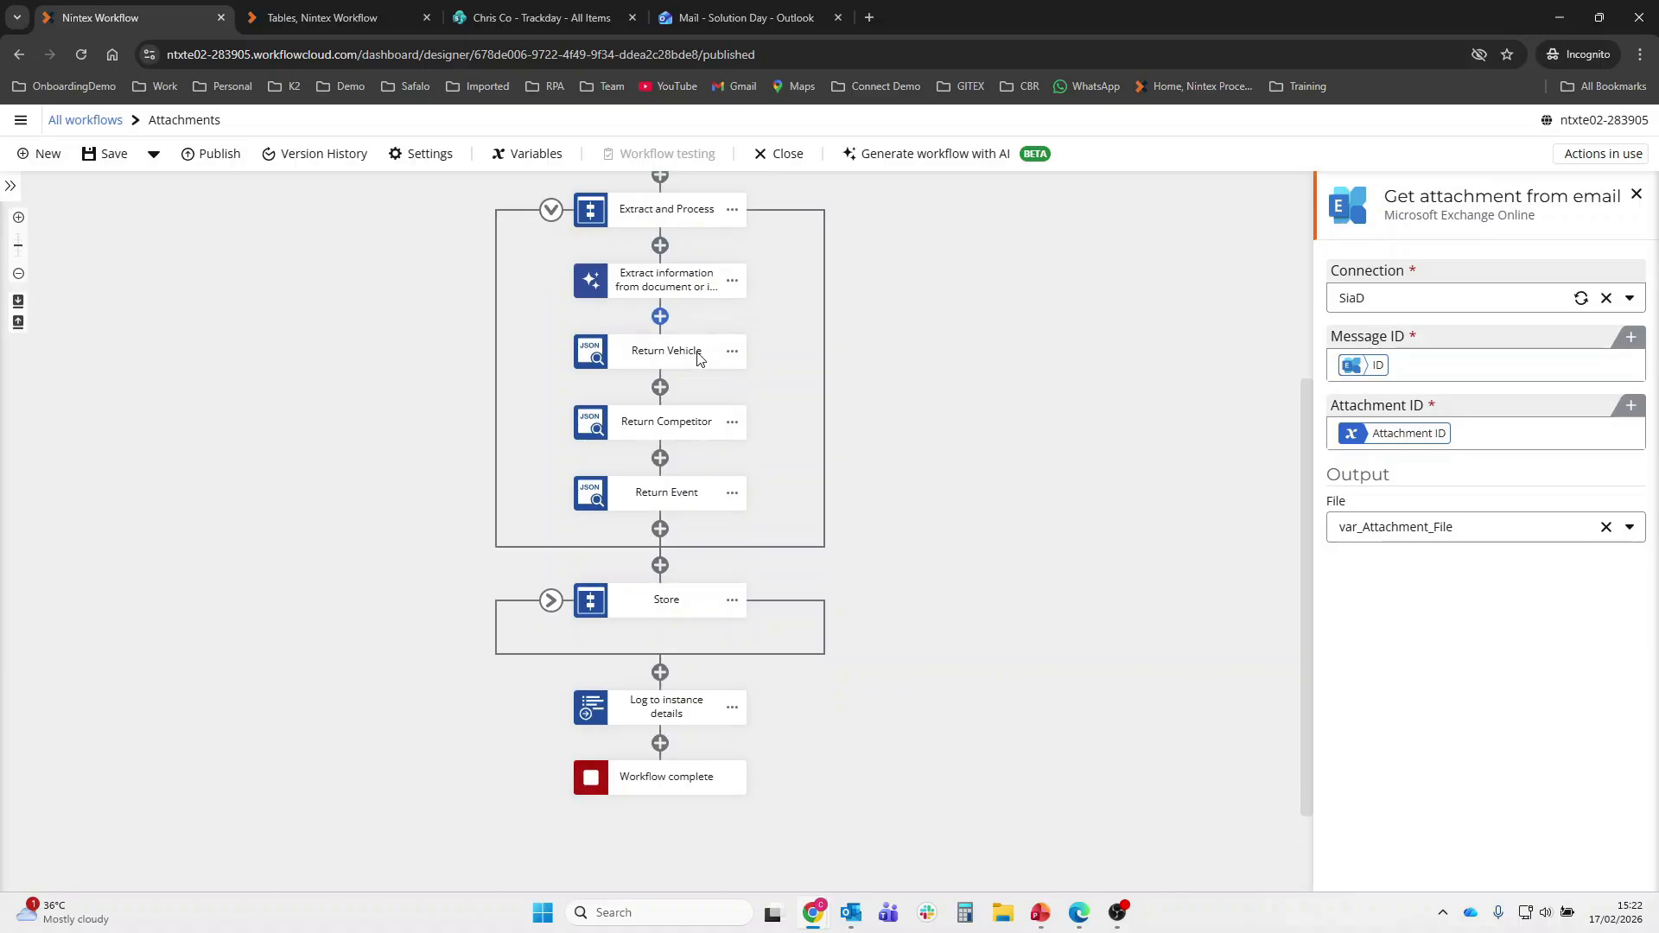
left_click(1079, 914)
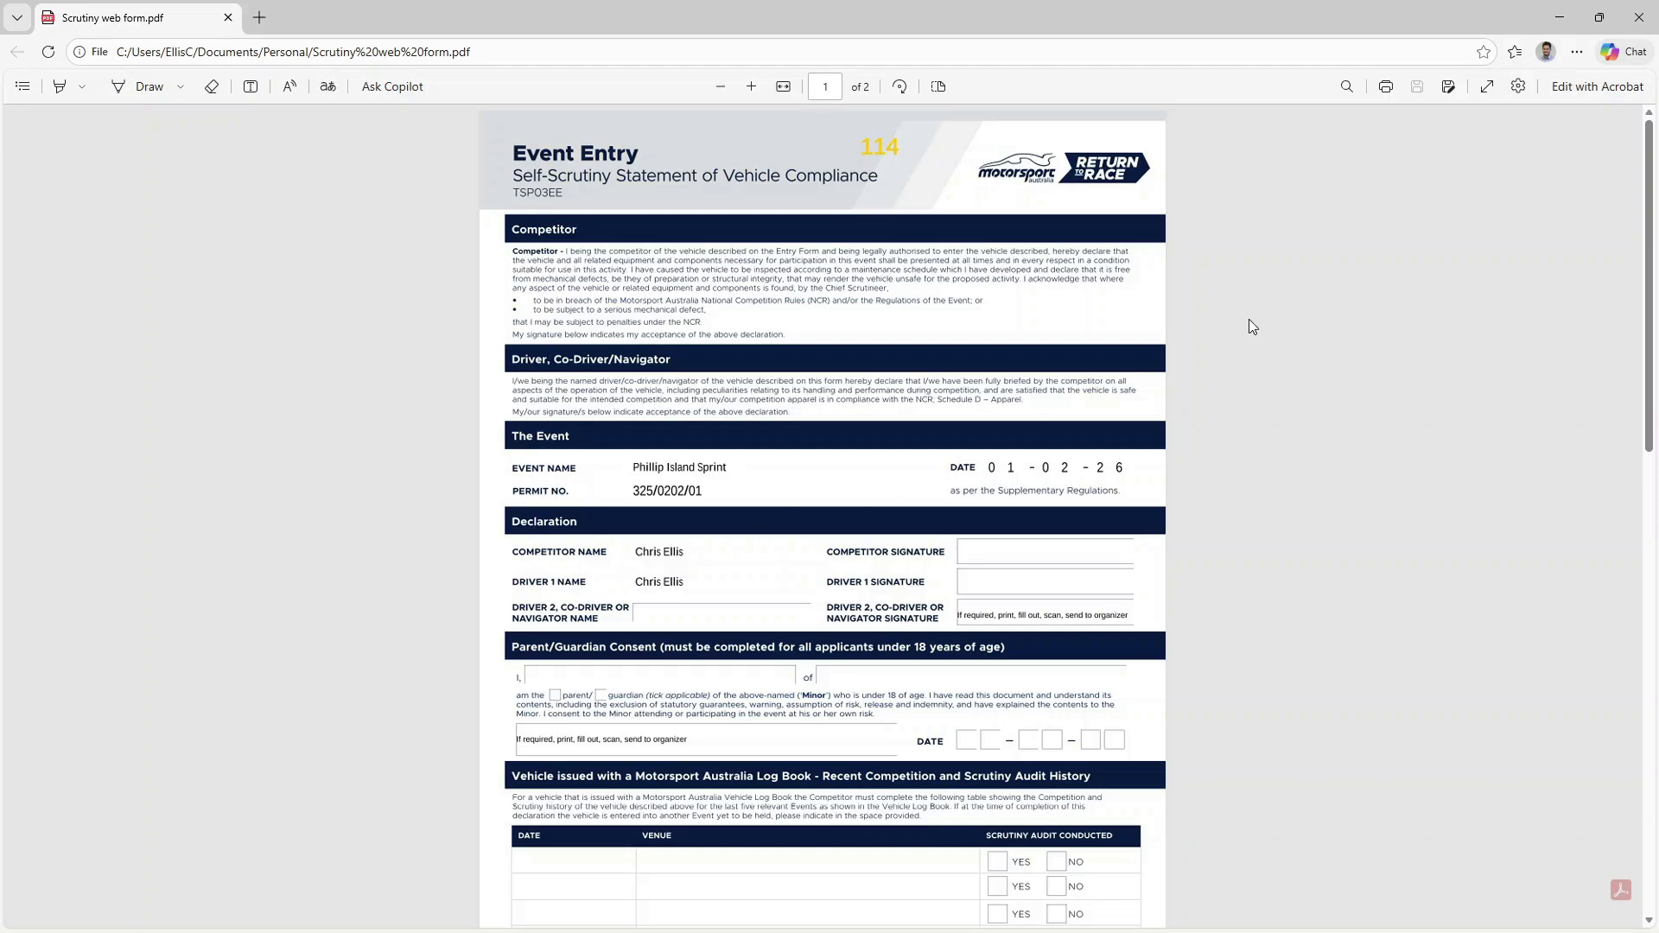
left_click(1556, 22)
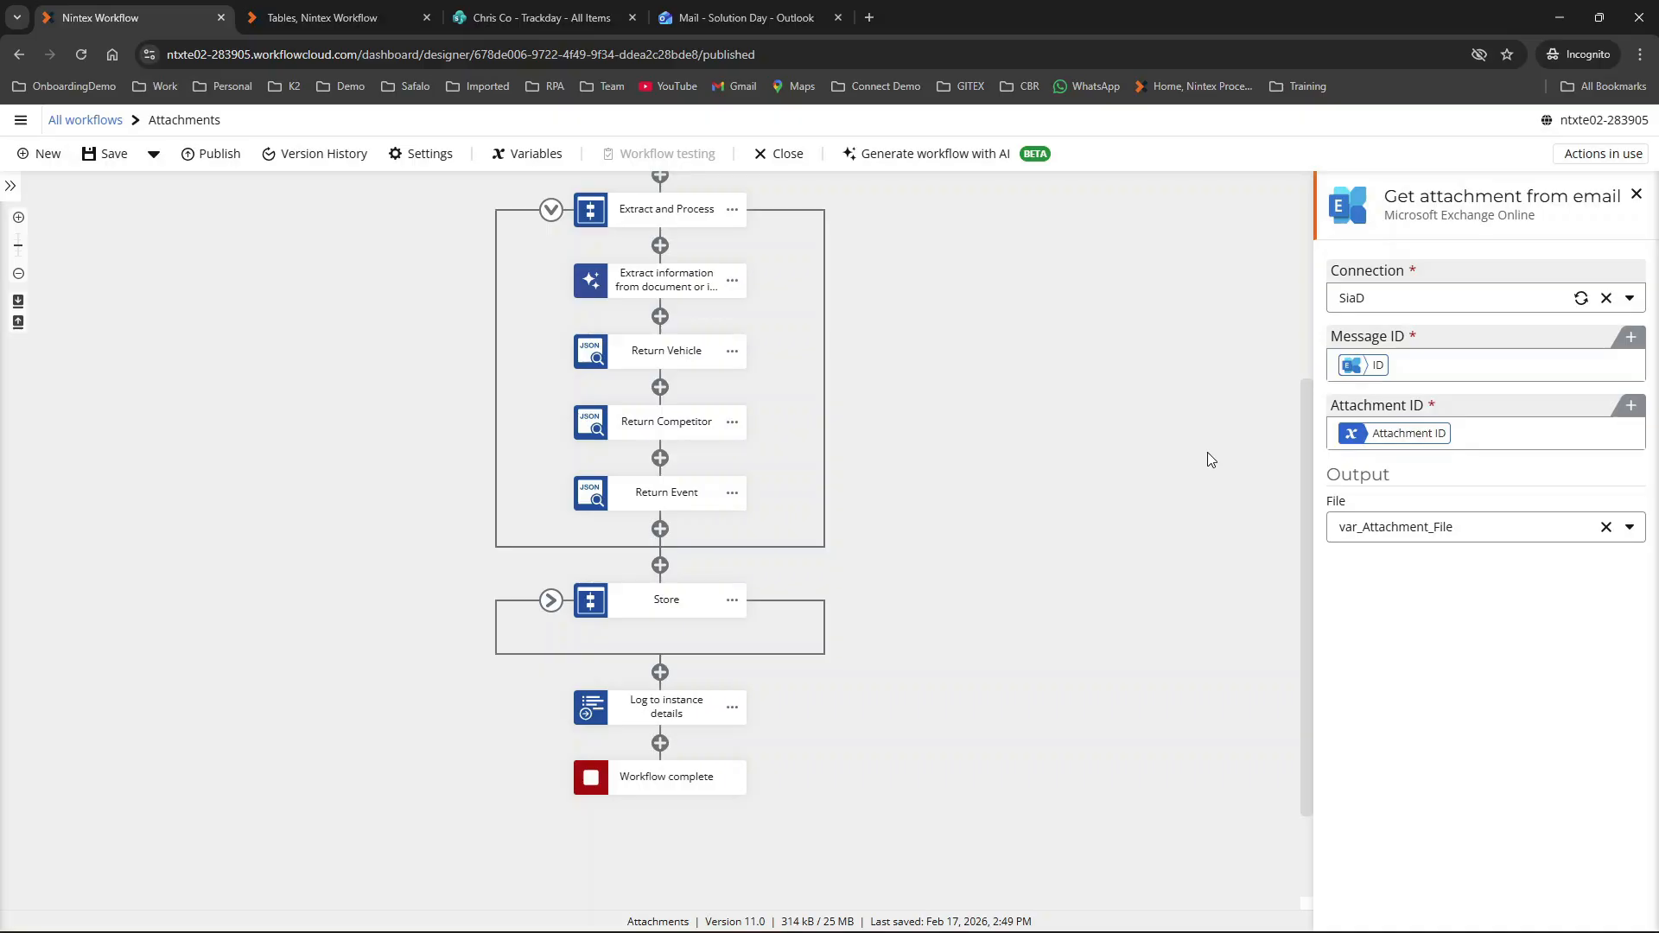
Step: Examine the Extract information from document or image action's extraction prompt and list the available AI Actions in the toolbox
left_click(675, 288)
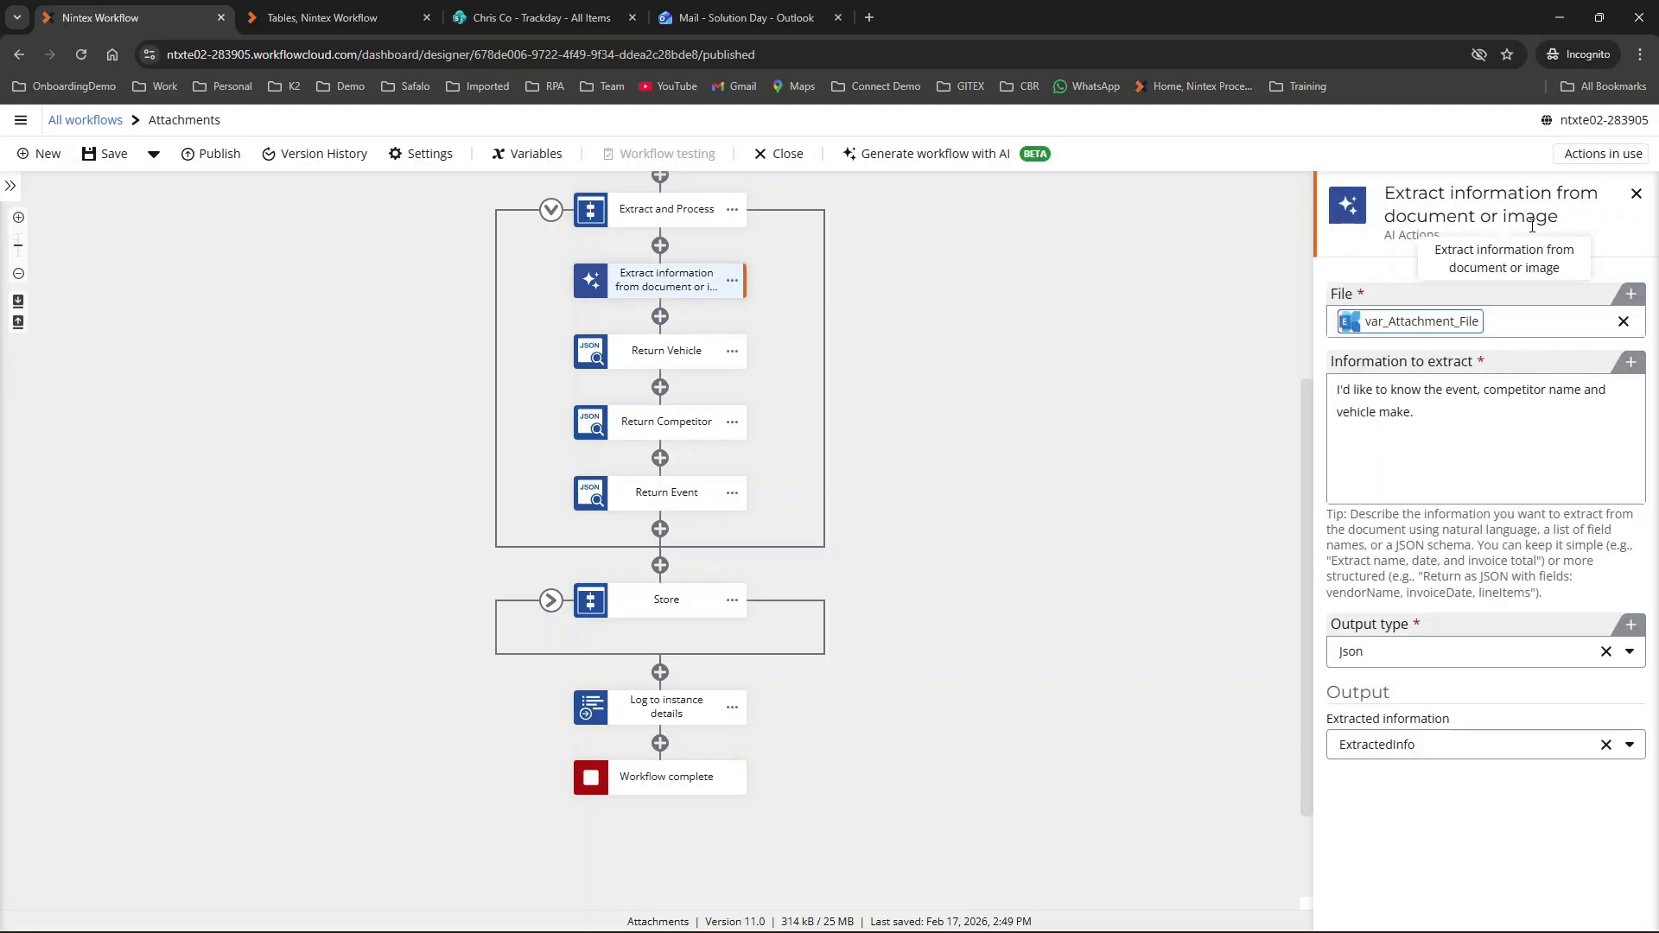
left_click(11, 187)
left_click(71, 330)
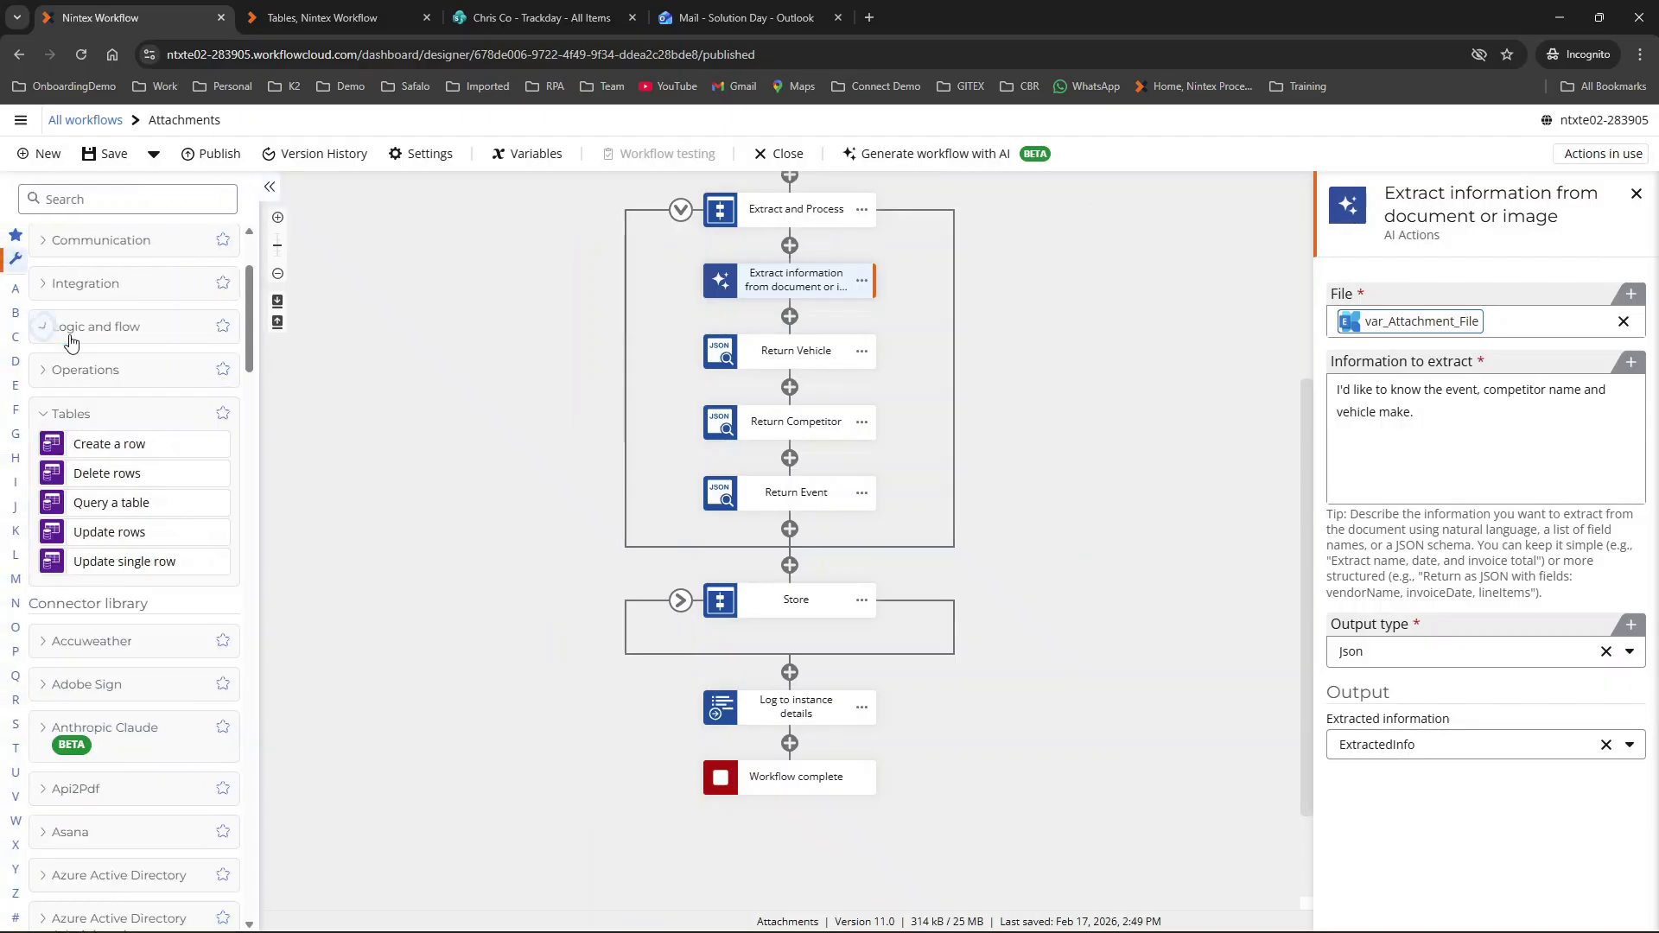
scroll(83, 652, "up", 2)
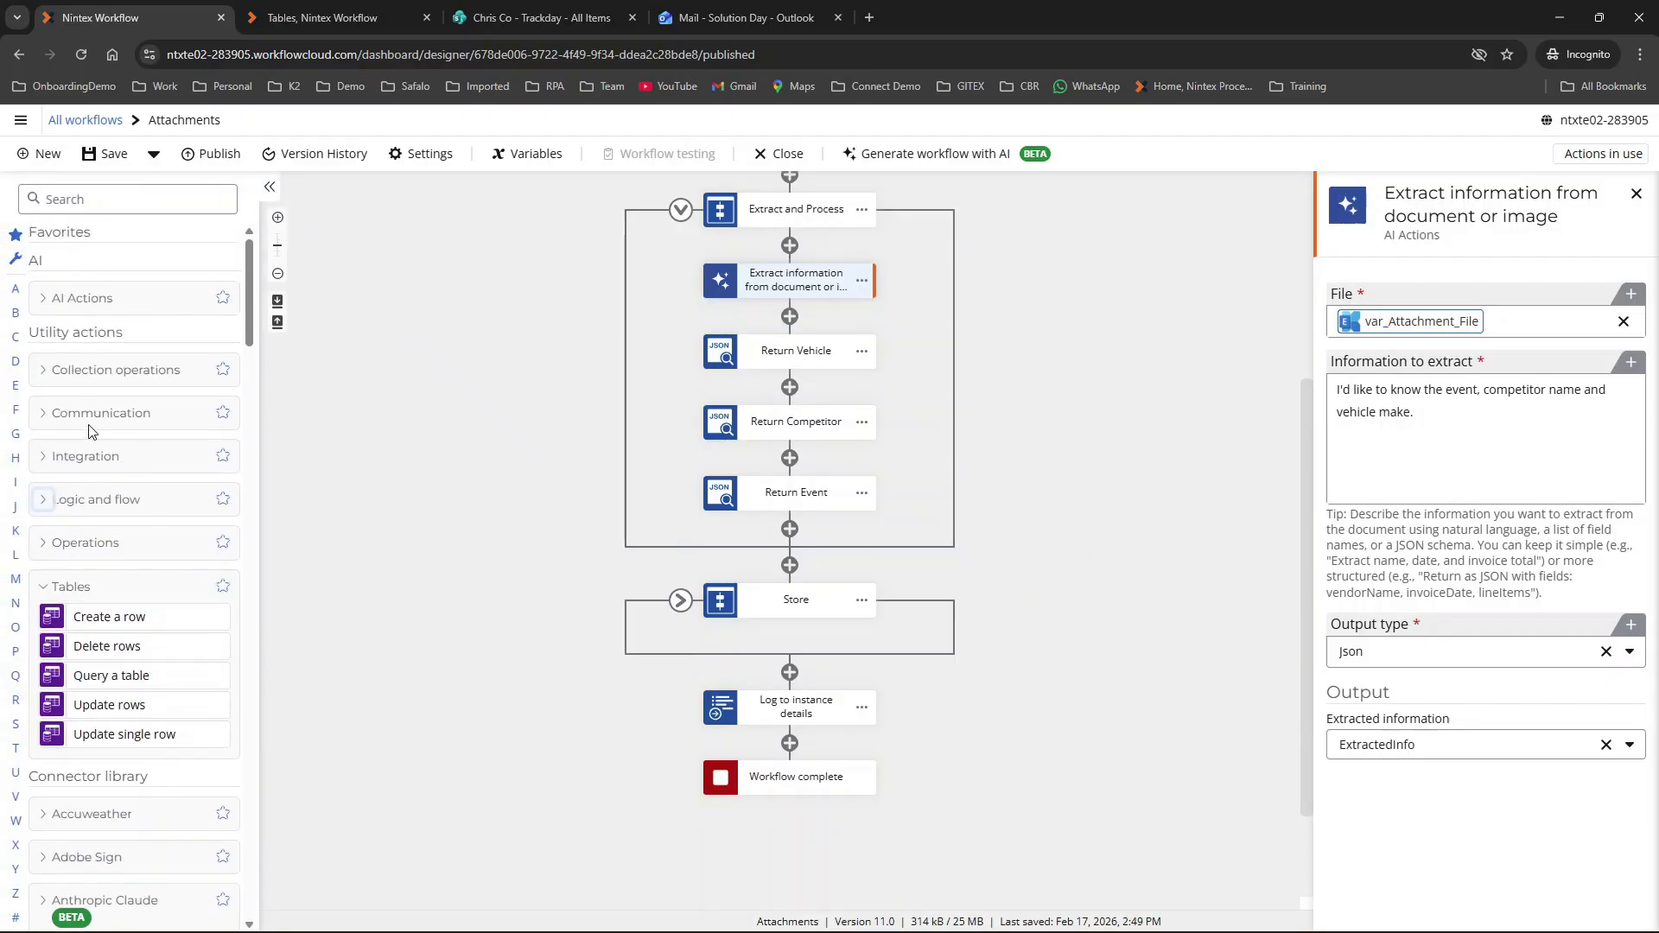
left_click(82, 303)
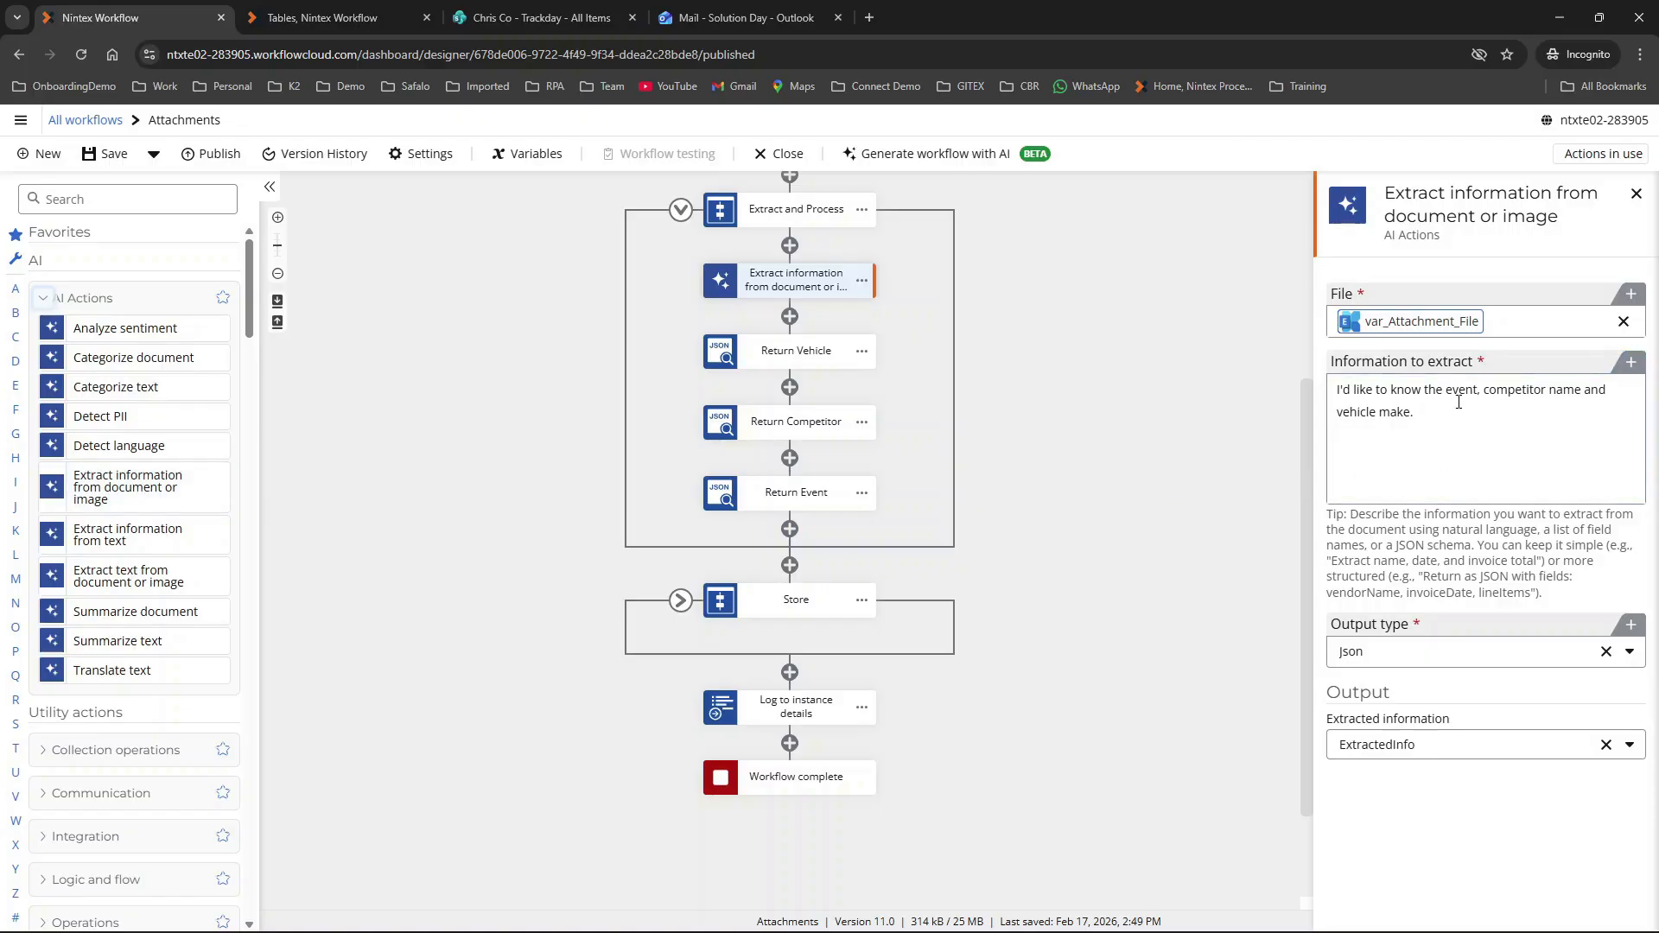
left_click(1411, 398)
left_click(1448, 392)
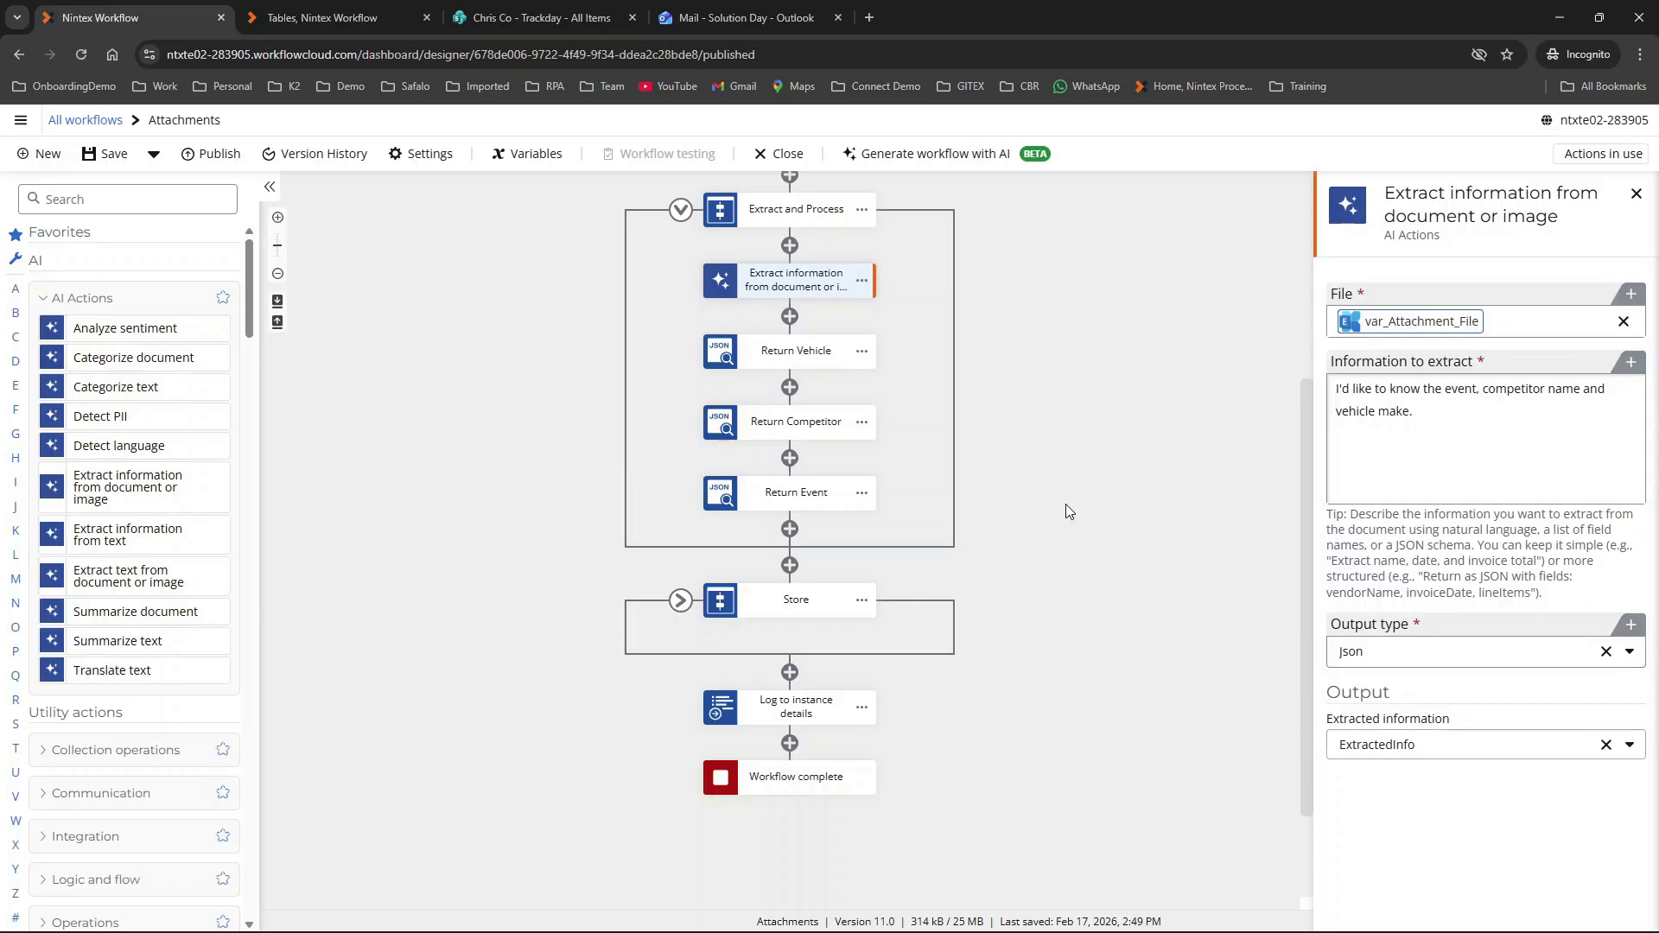
Step: Review the JSONPath expressions and result variables of the Return Vehicle, Return Competitor and Return Event queries, then close the configuration
left_click(784, 354)
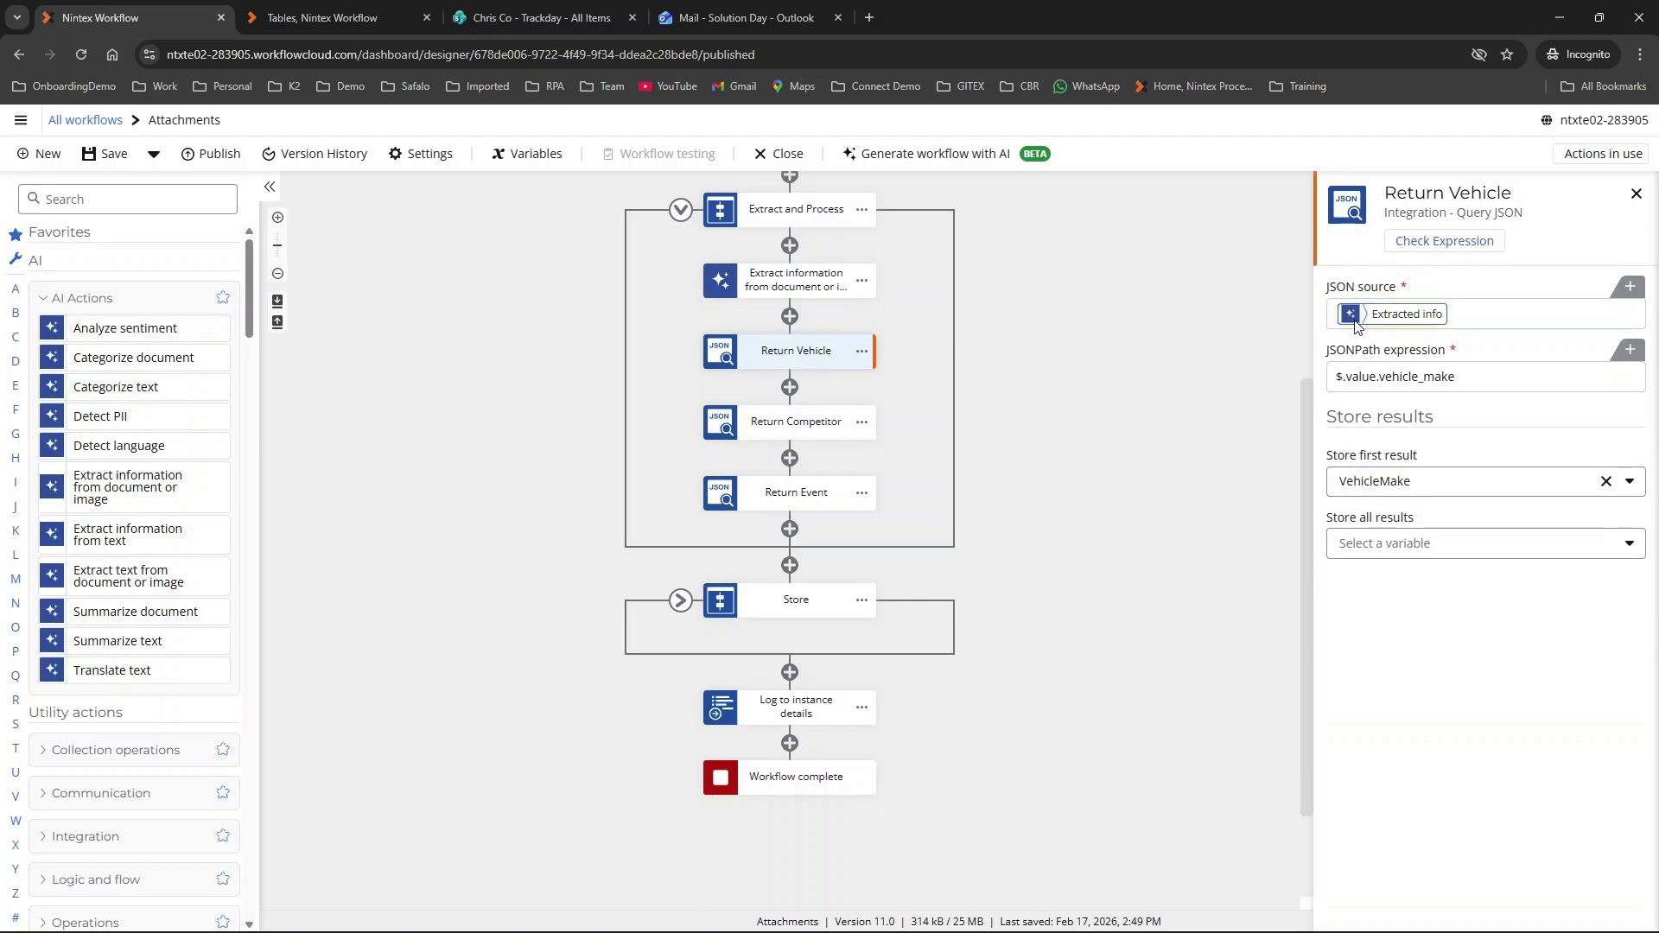
left_click(1398, 378)
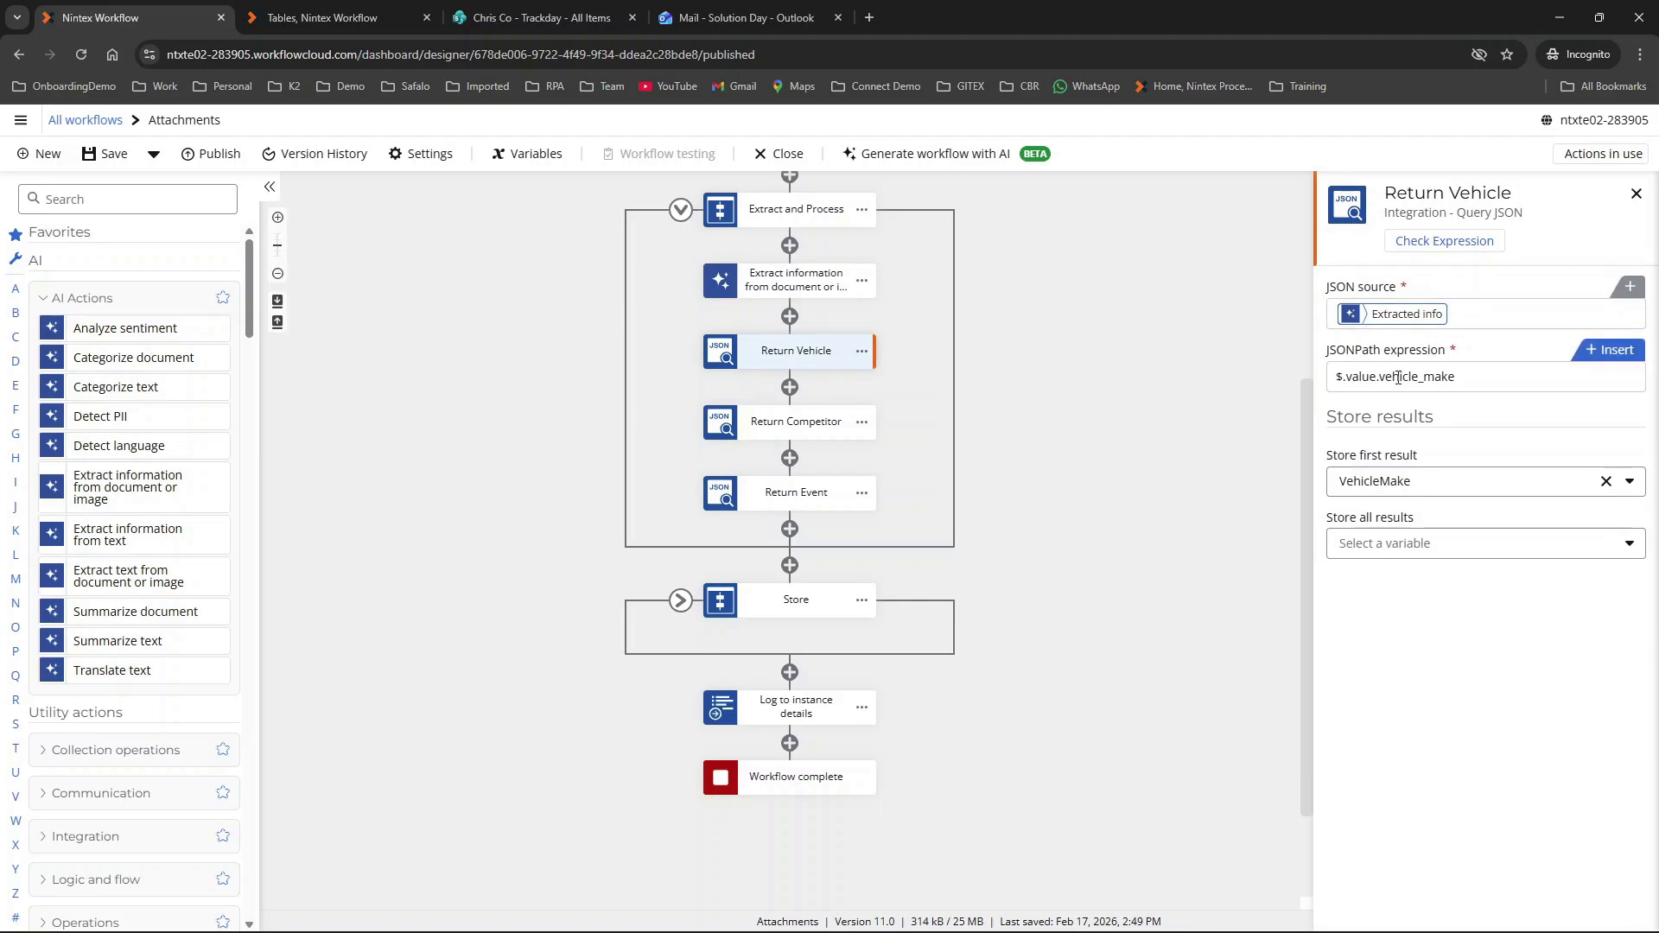
left_click(812, 427)
left_click(797, 499)
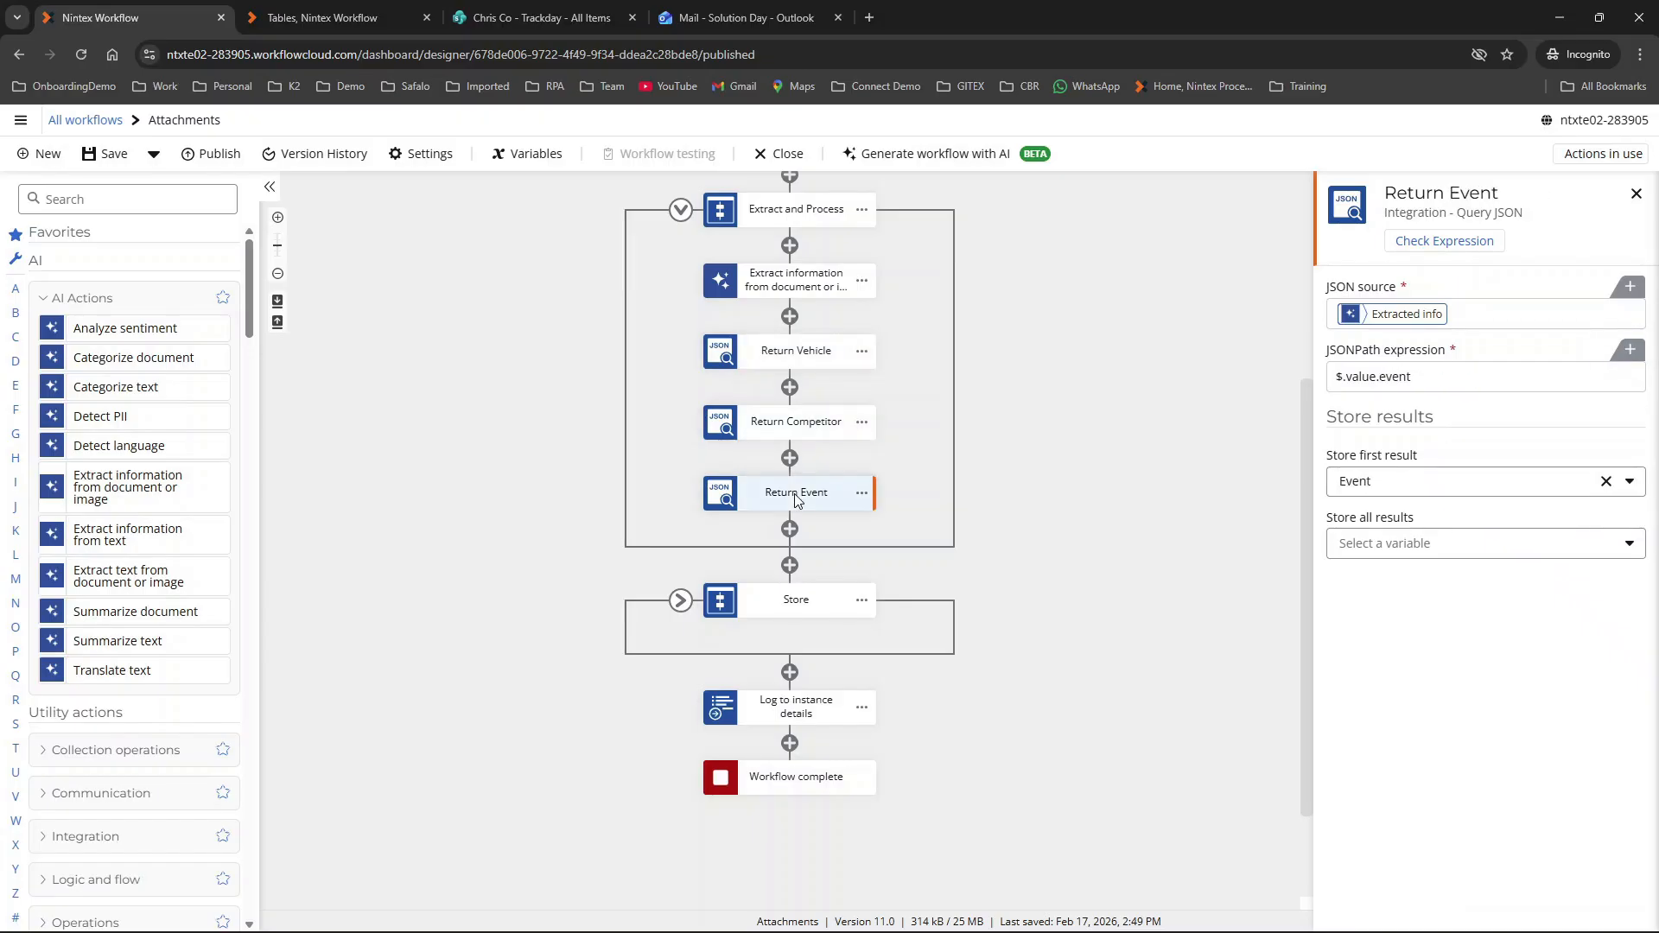
left_click(1109, 501)
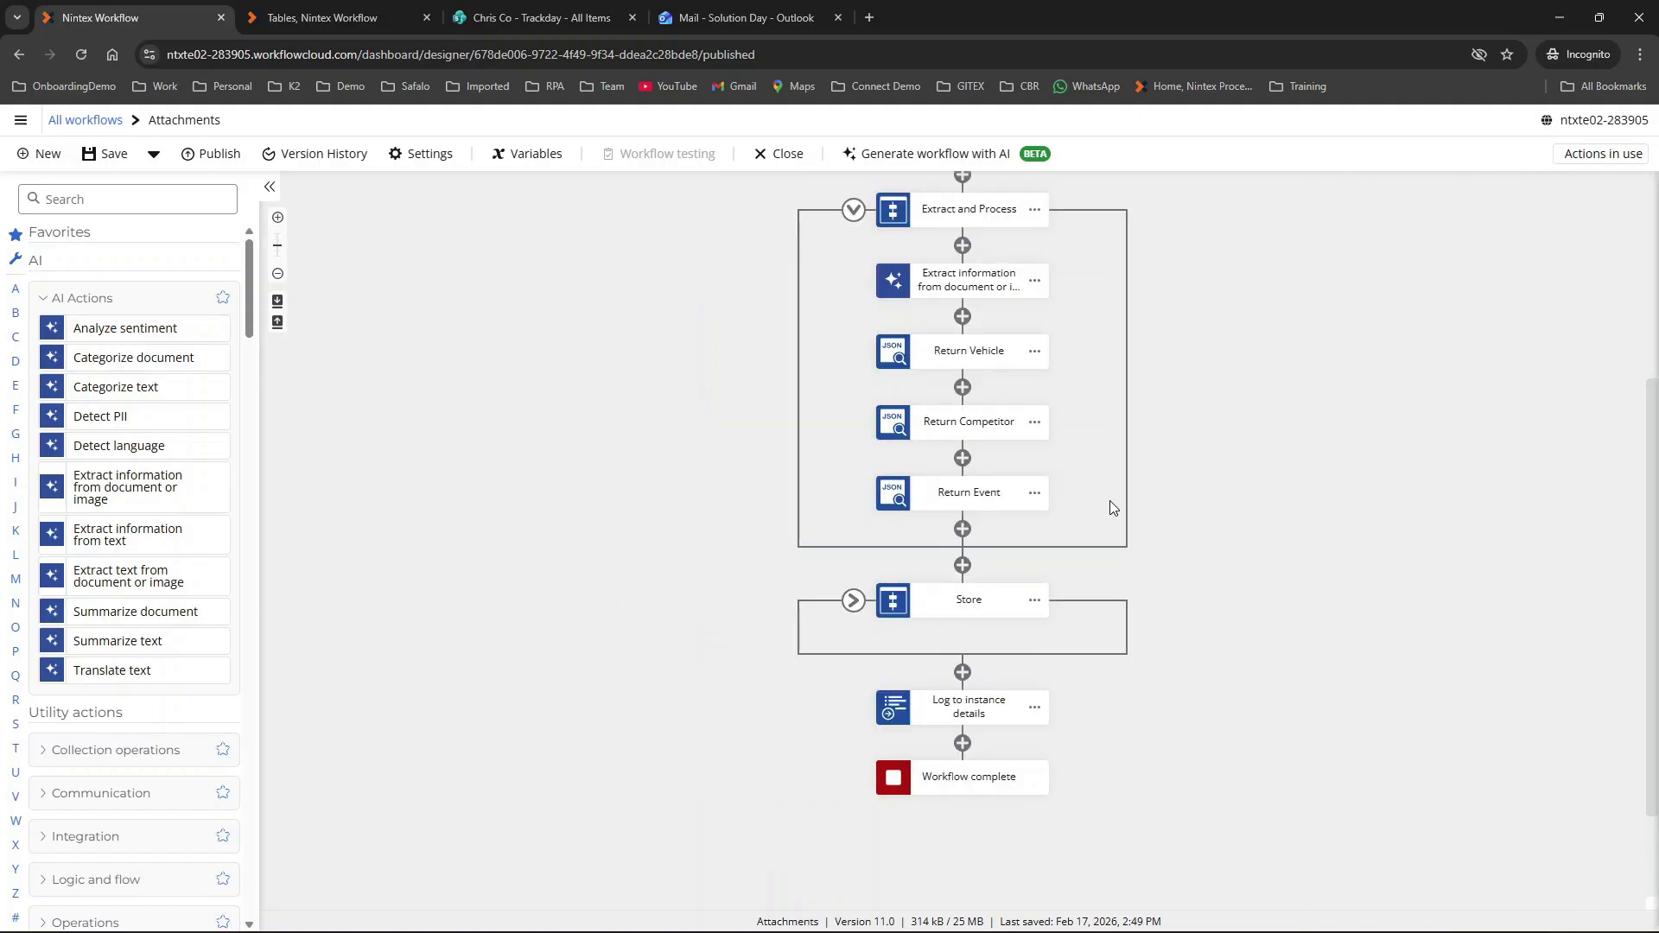
Step: Collapse the Extract and Process action set and expand the Store action set to show its actions
left_click(847, 209)
left_click(854, 663)
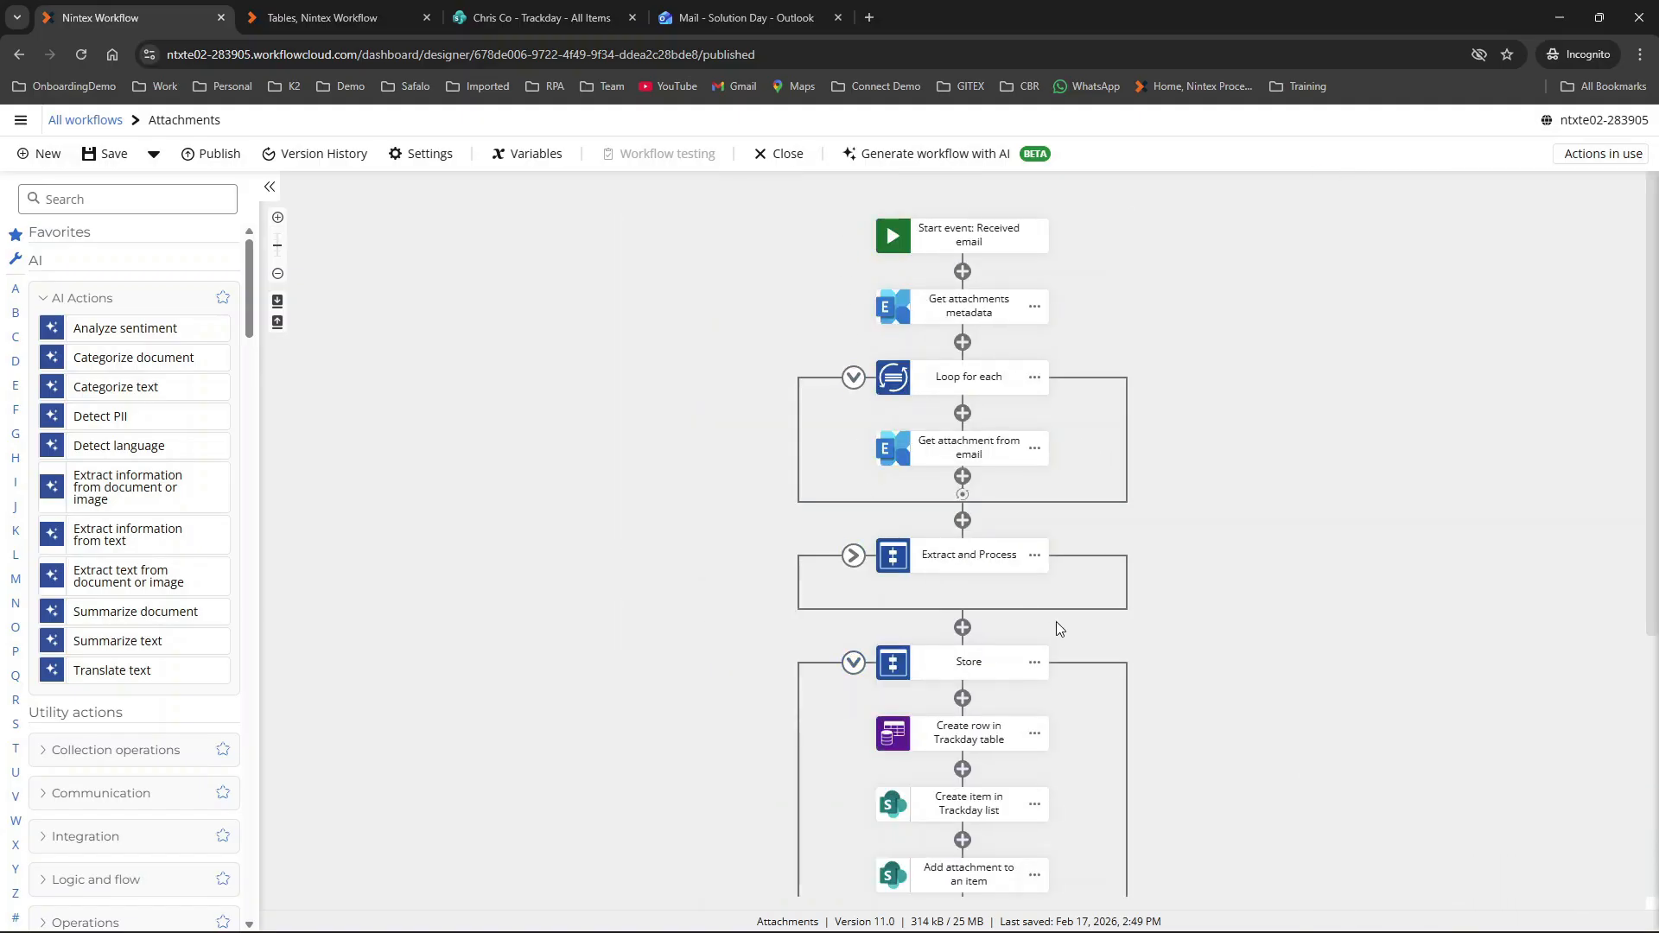
scroll(1058, 633, "down", 3)
scroll(1061, 635, "down", 1)
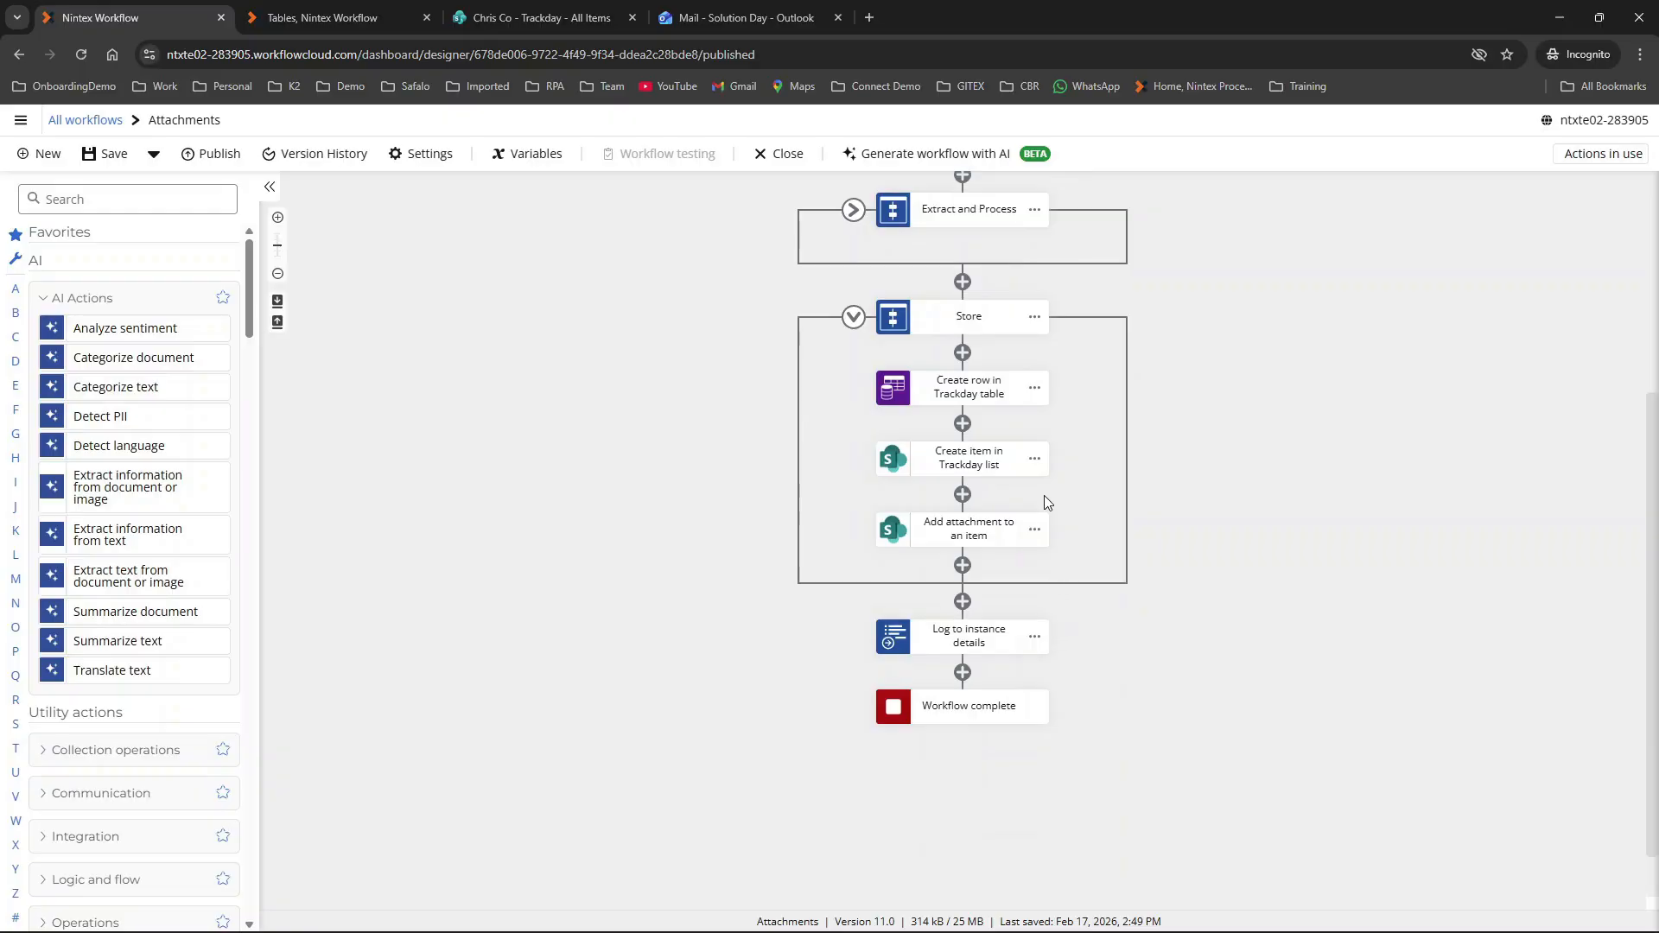
Step: Review the Create row in Trackday table action and compare it with the columns of the Trackday table
left_click(969, 393)
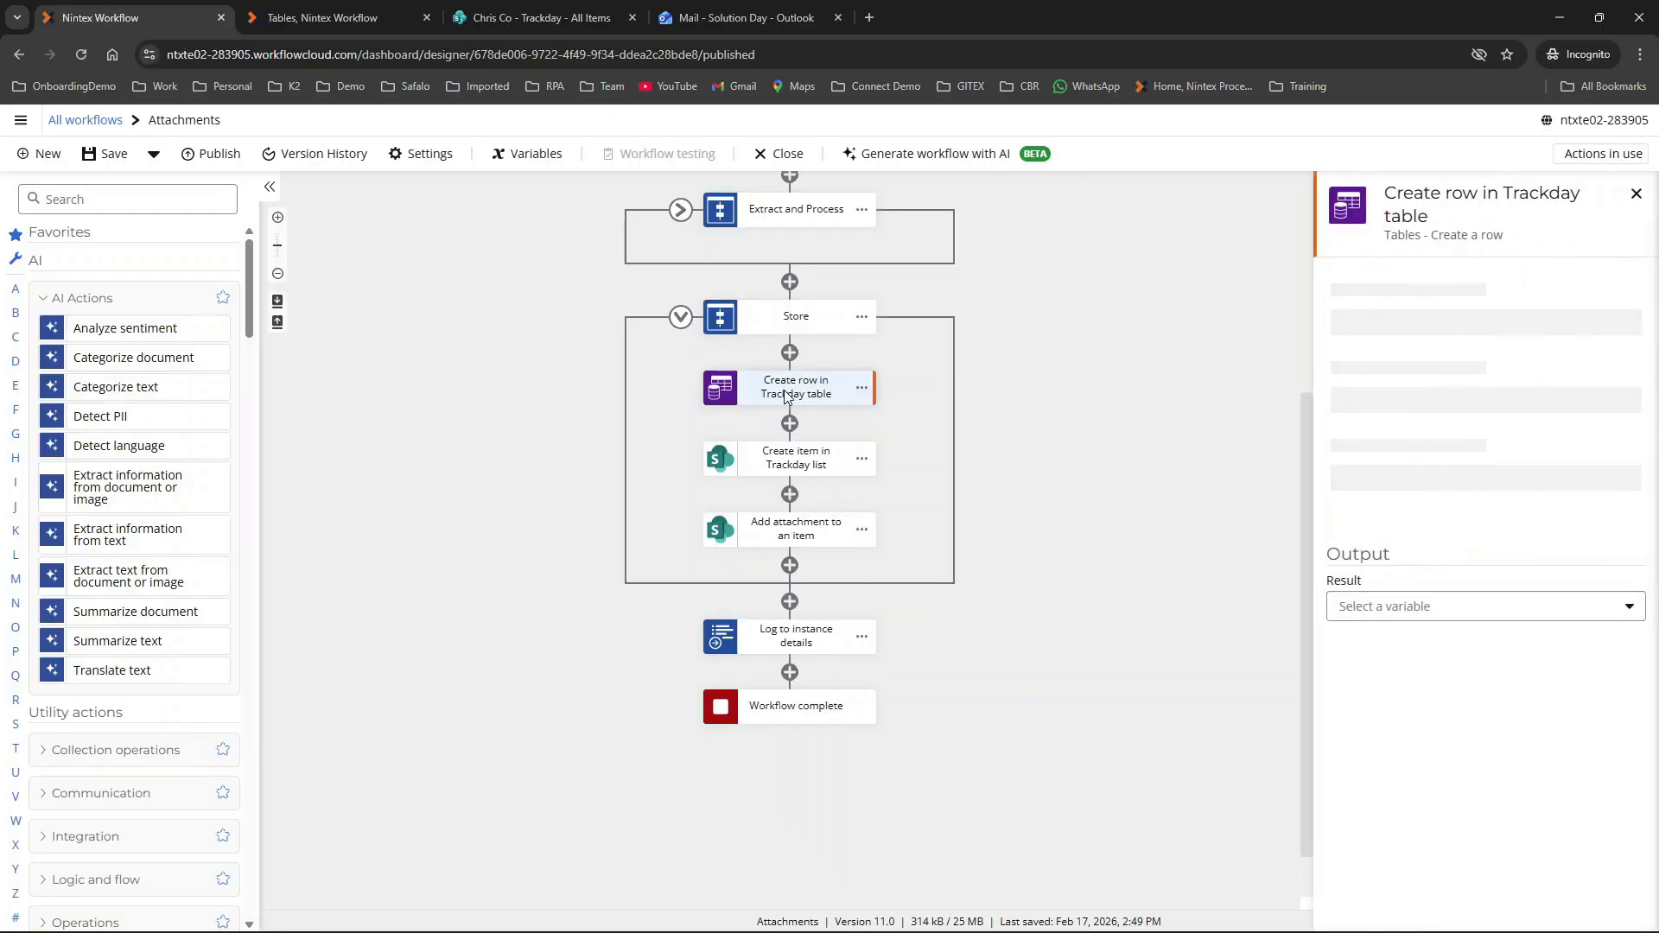
left_click(345, 17)
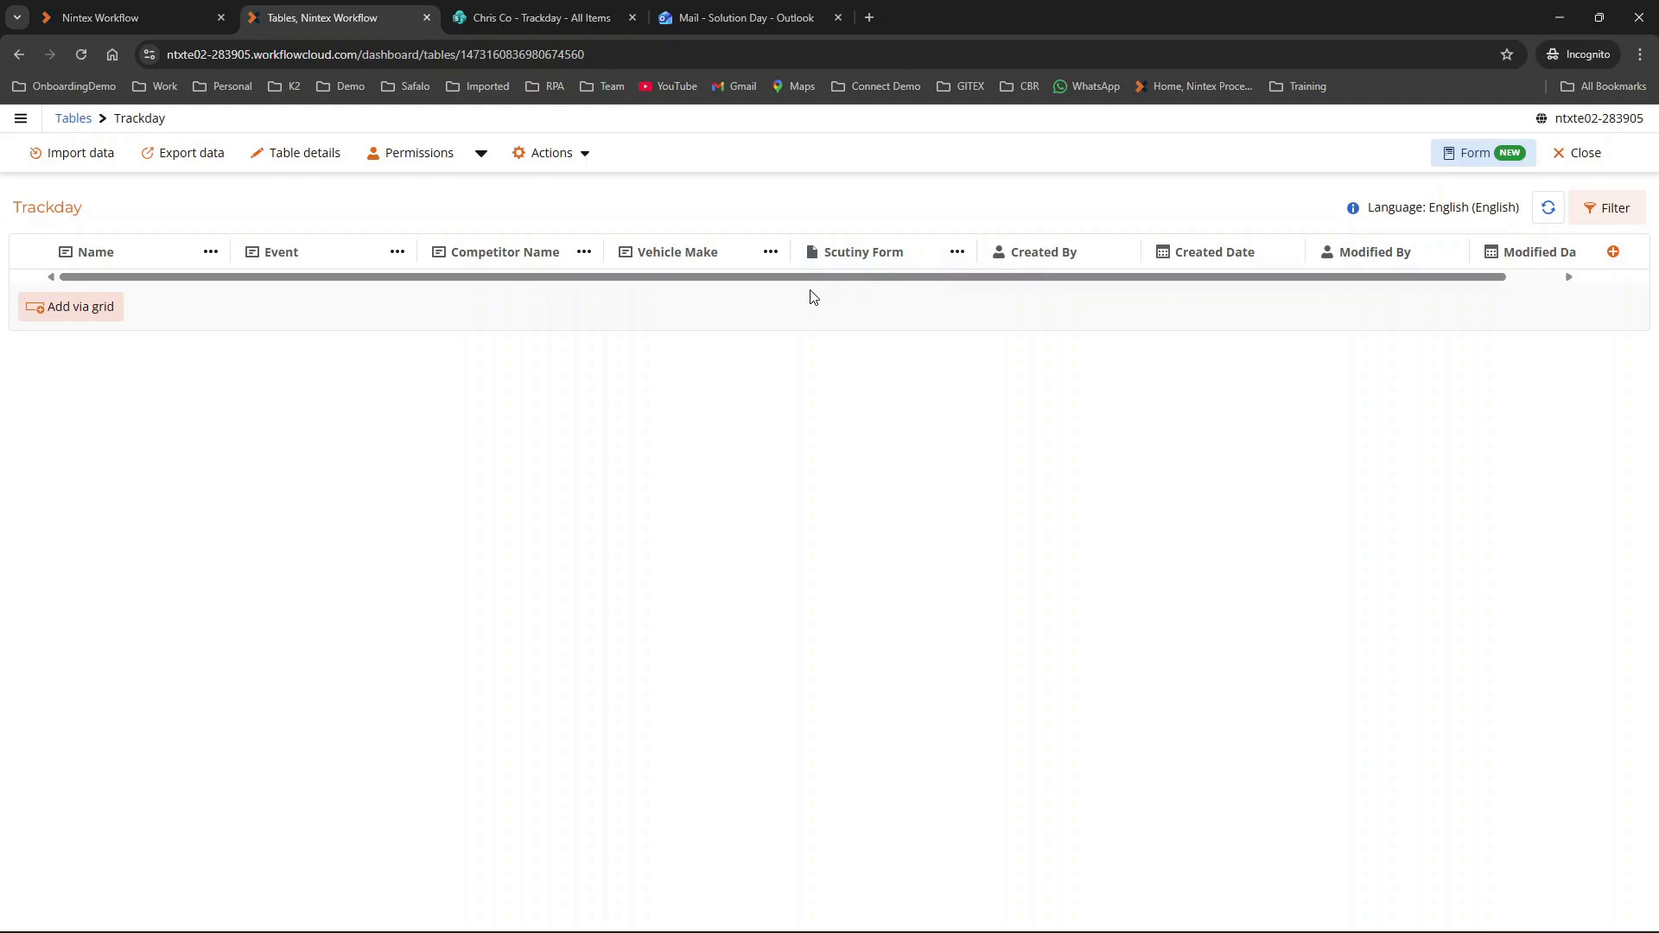
left_click(109, 18)
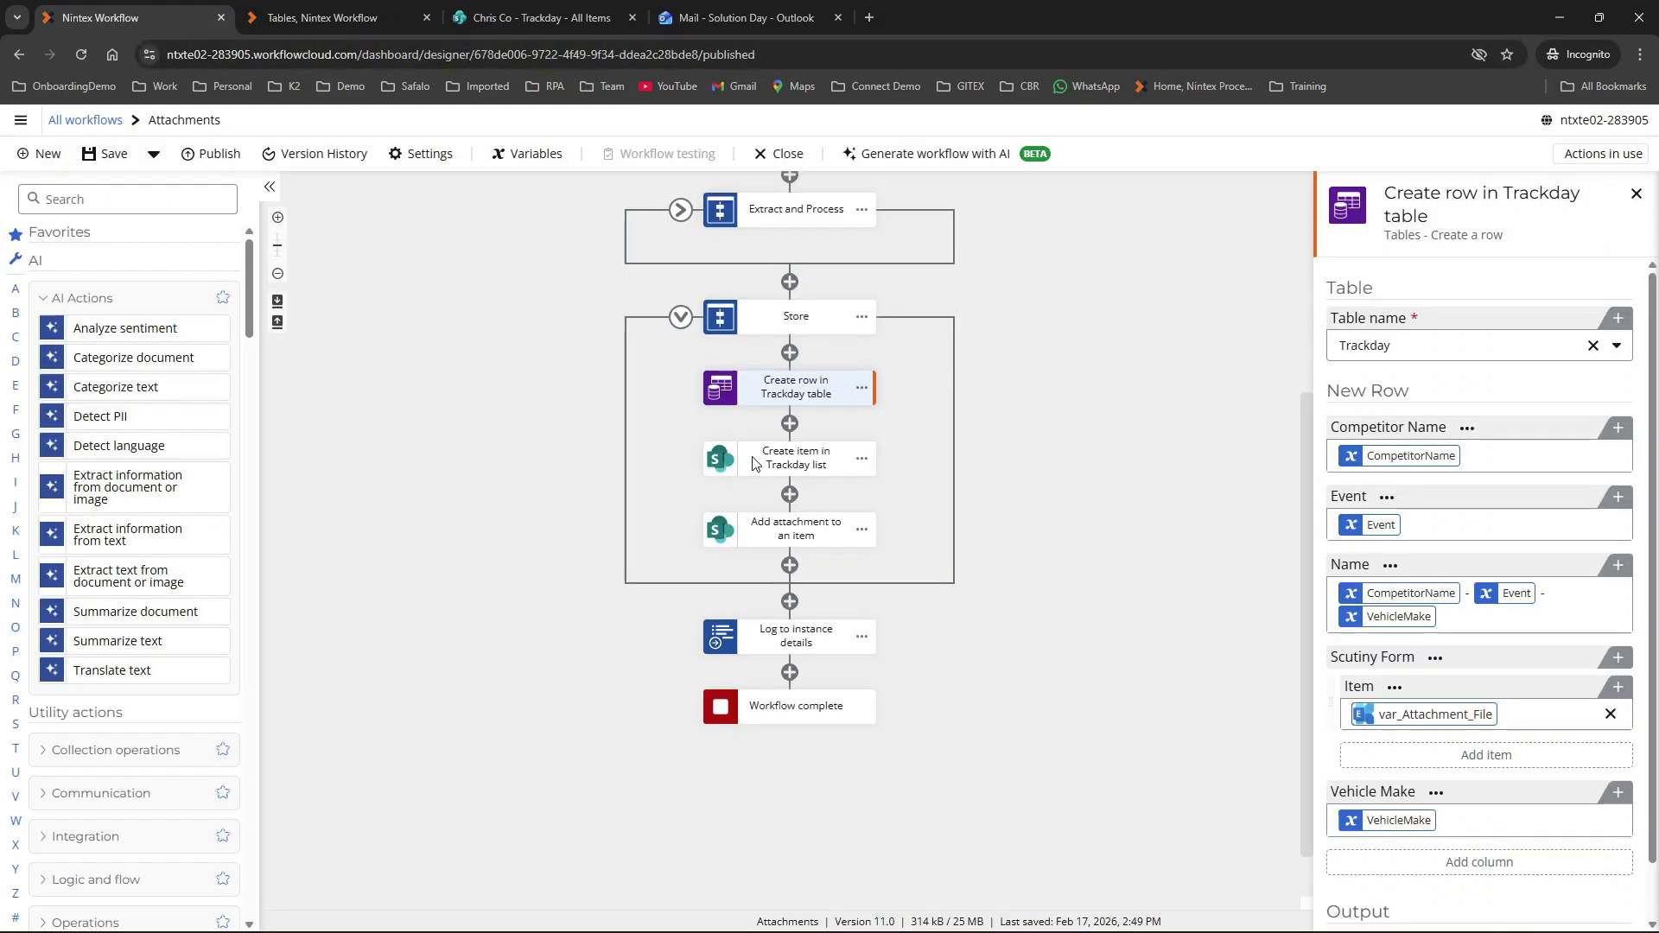
Step: Review the Create item in Trackday list action's settings and compare its fields with the columns of the SharePoint Trackday list
left_click(801, 458)
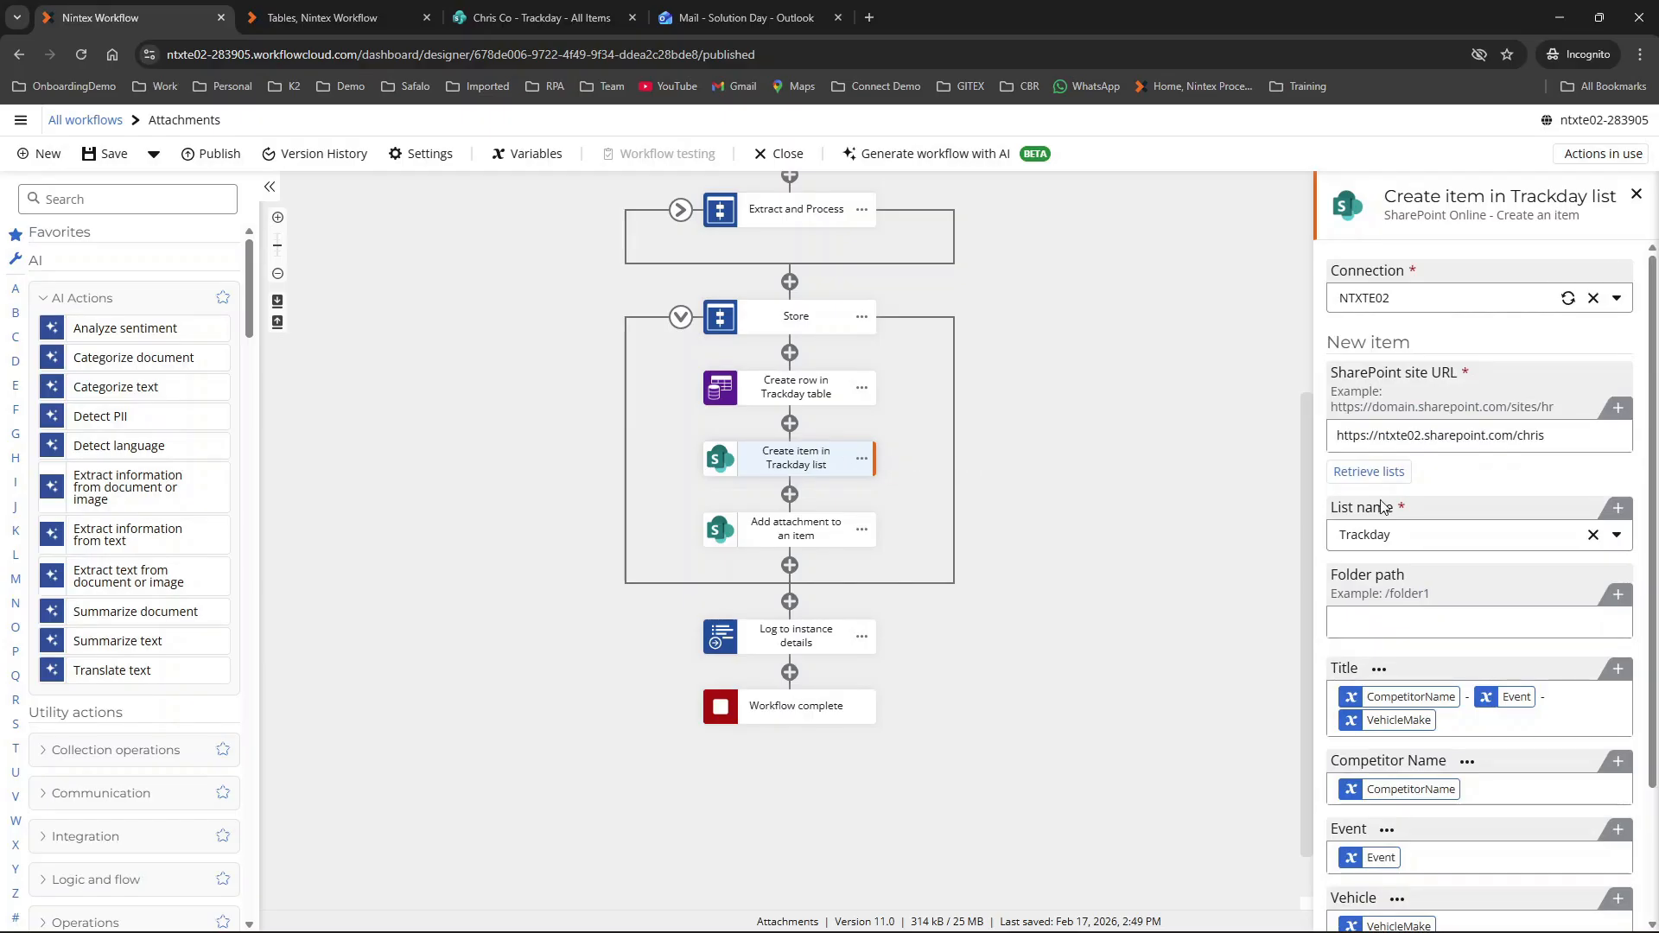
left_click(1438, 448)
scroll(1385, 373, "down", 2)
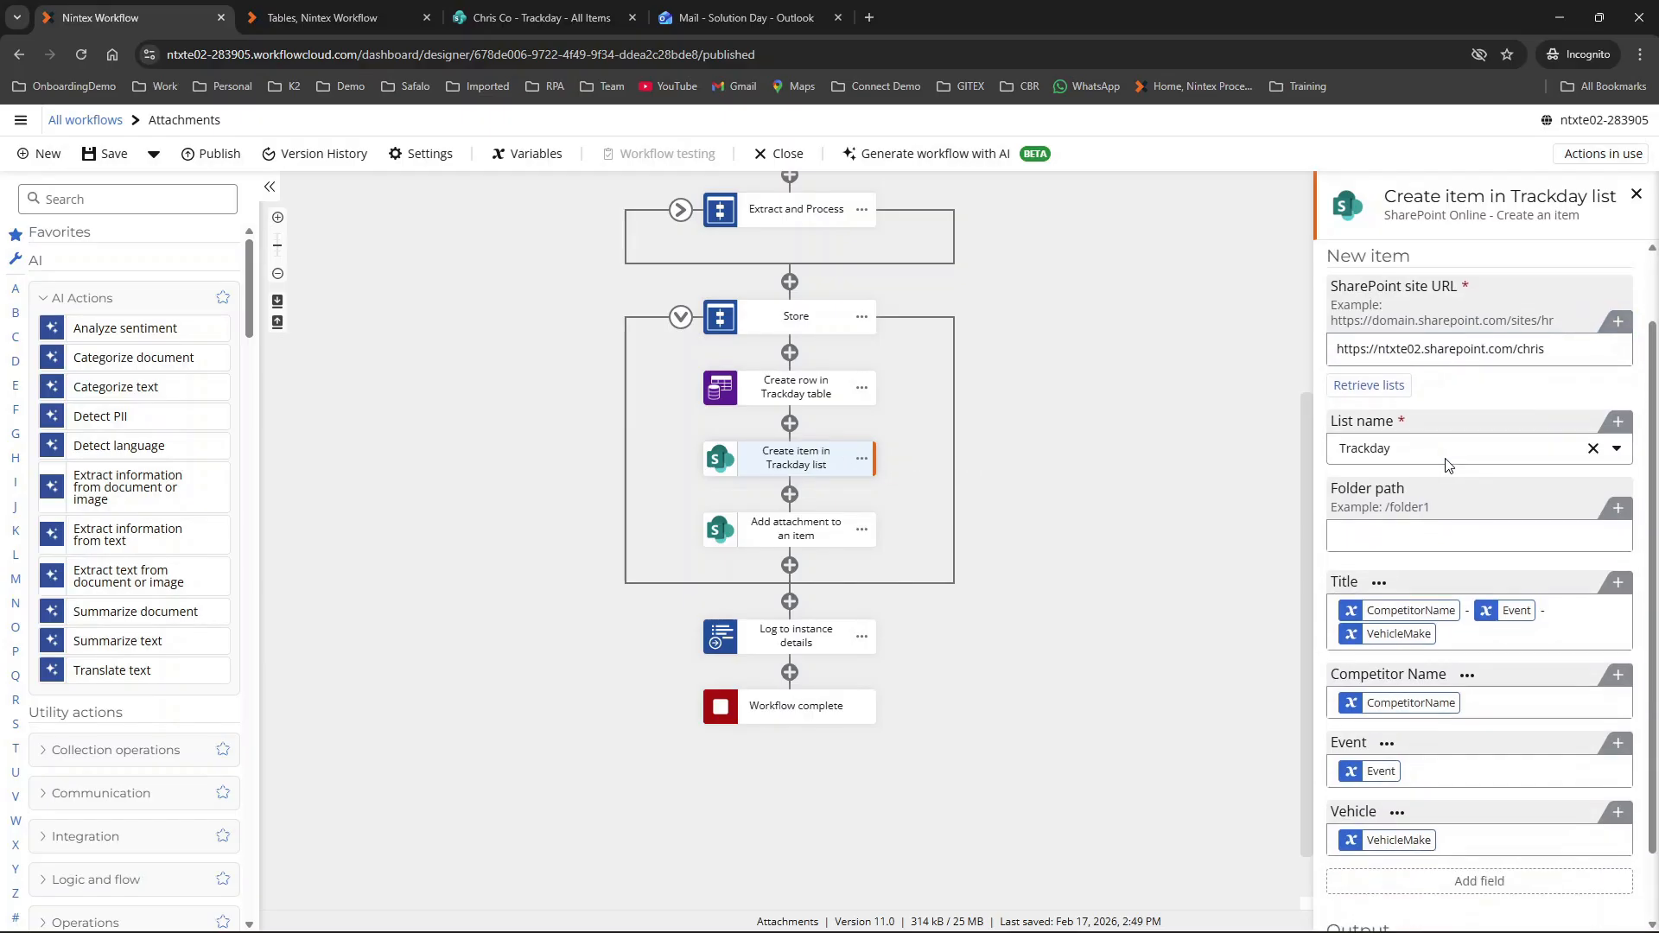
left_click(484, 19)
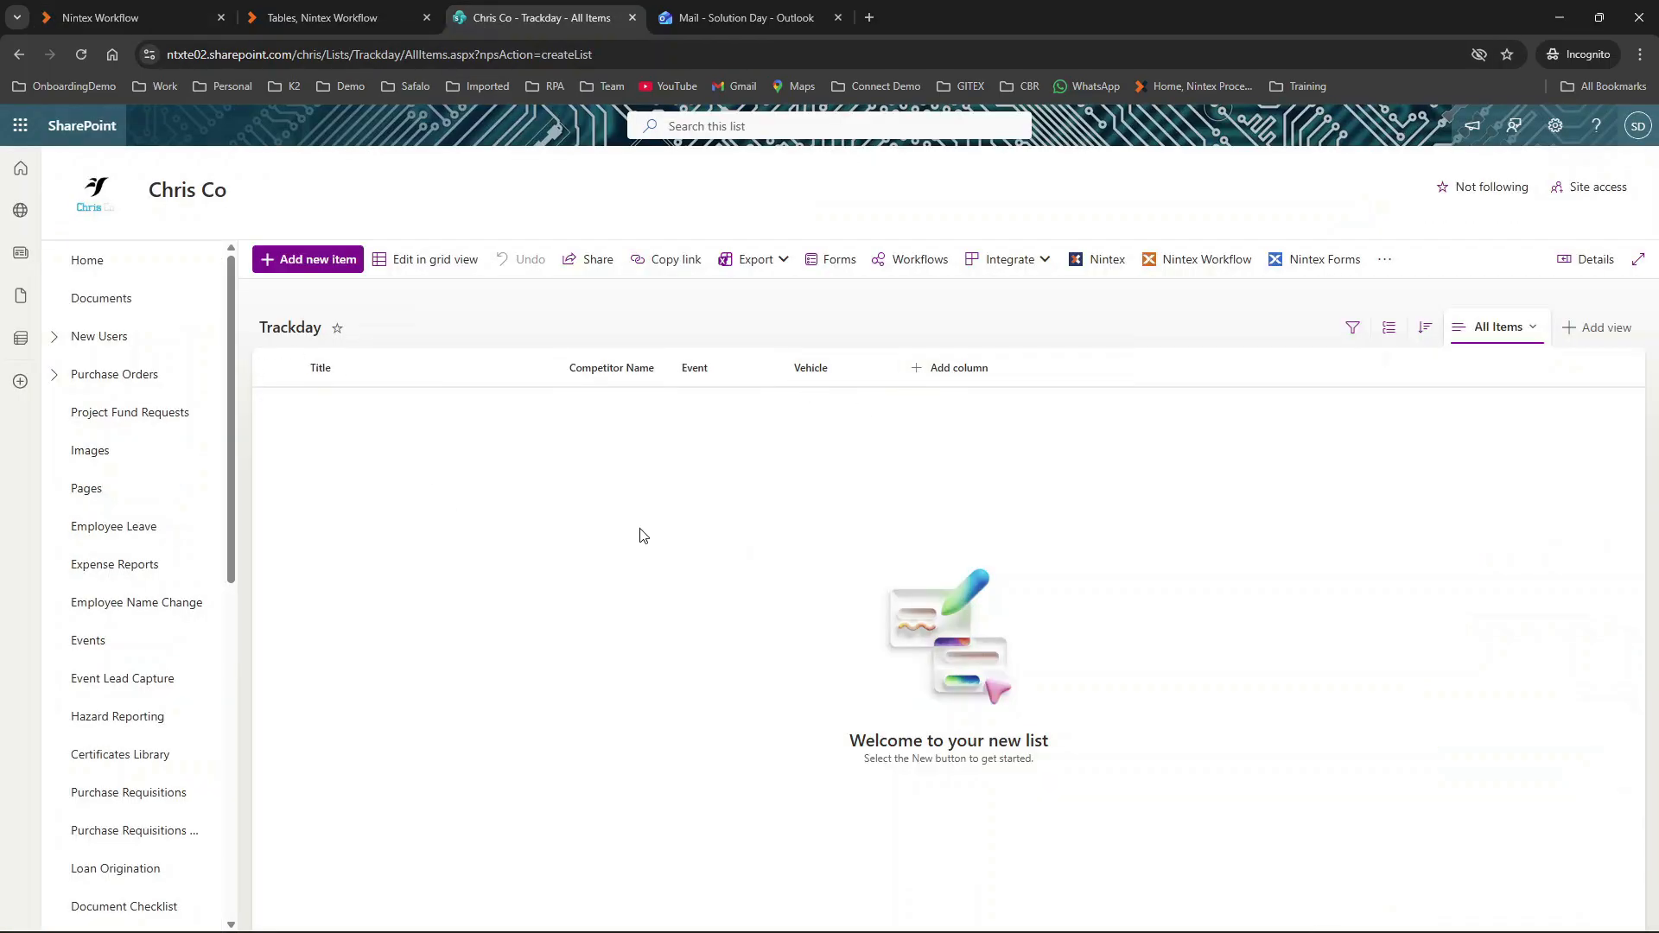
left_click(110, 9)
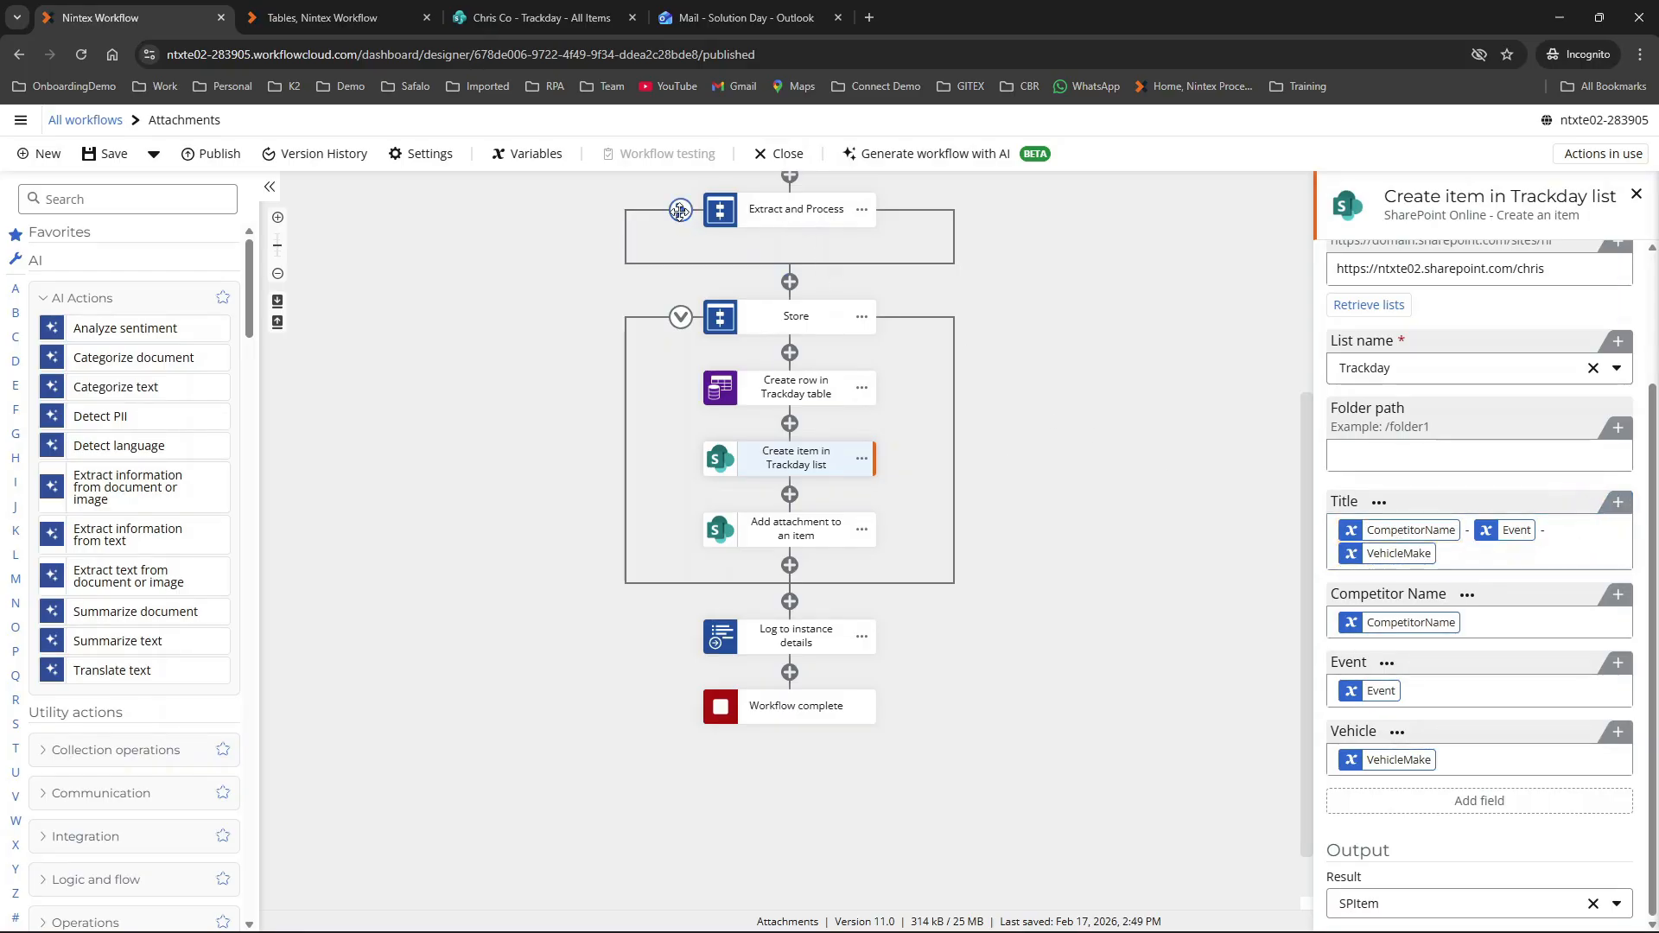
Step: Expand the Extract and Process action set and recheck the result variables of the Return Vehicle, Return Competitor and Return Event queries
left_click(680, 210)
left_click(795, 377)
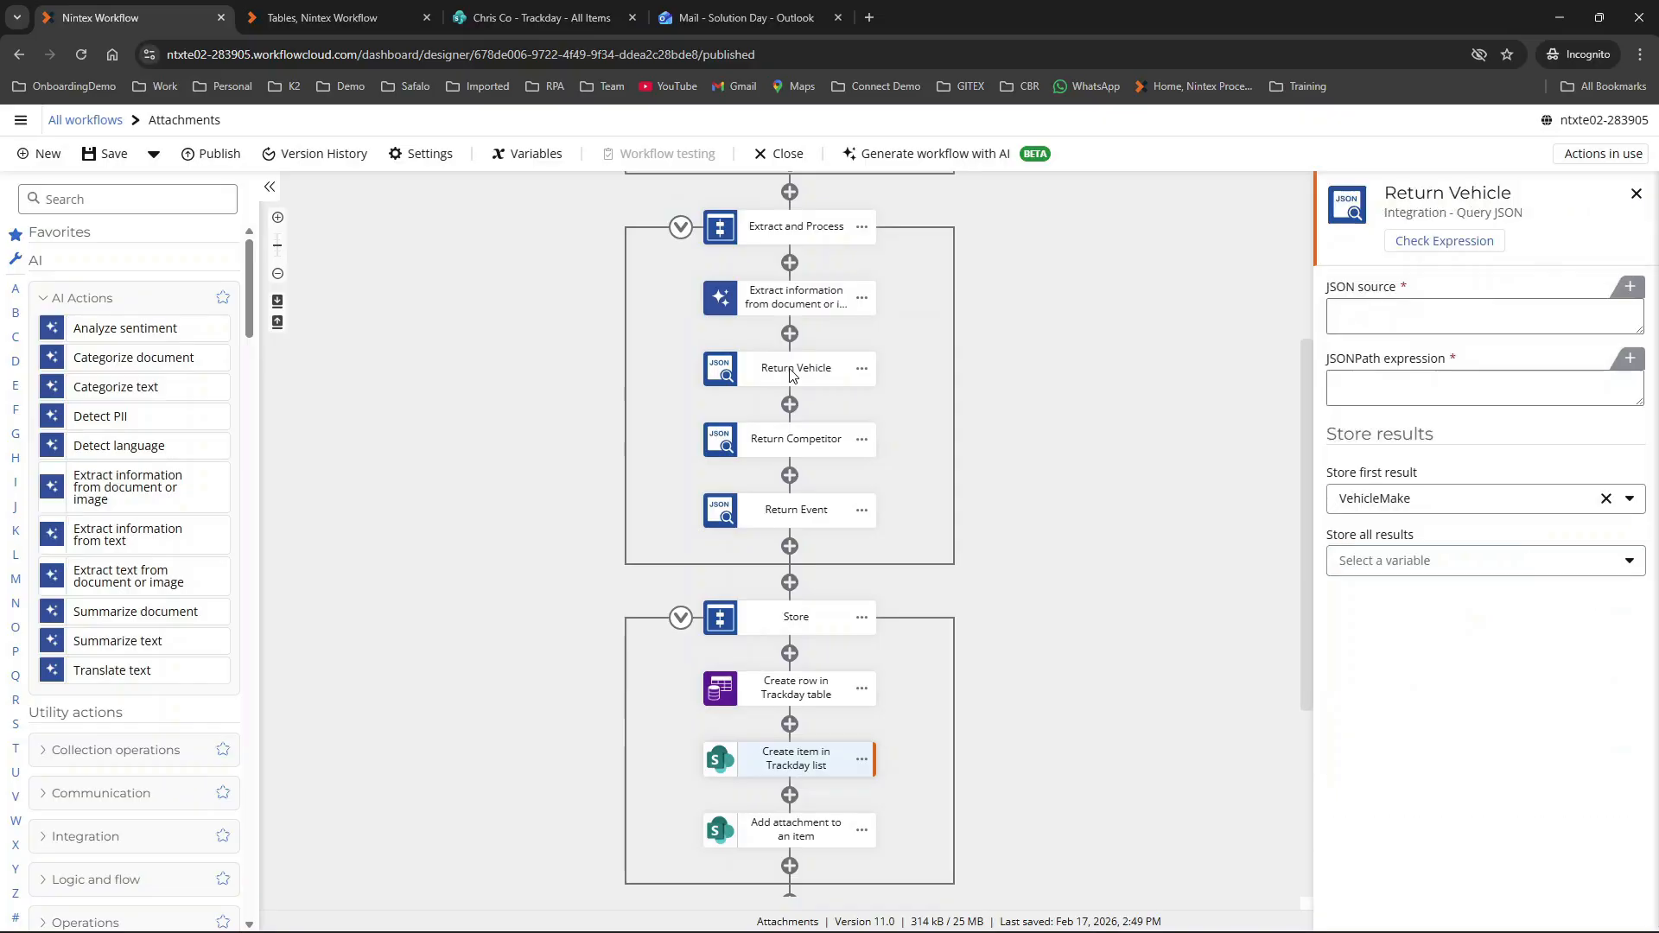
left_click(807, 451)
left_click(803, 517)
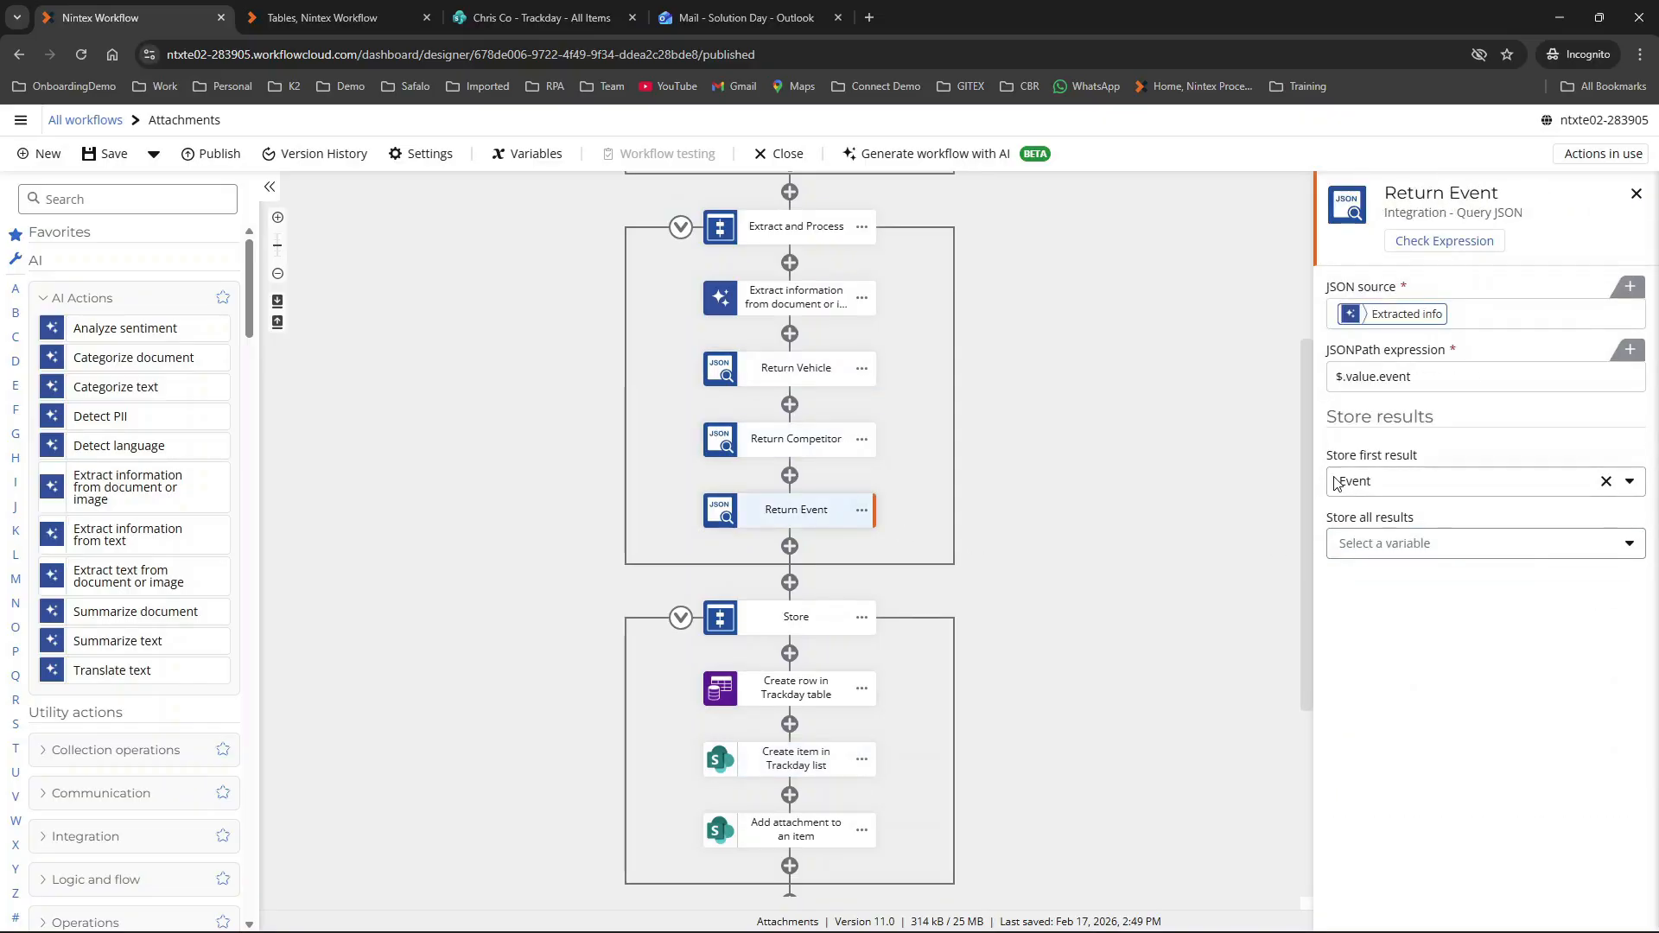
Step: Check how the Create item in Trackday list action maps the extracted variables to its fields, then close its configuration
scroll(799, 675, "down", 1)
left_click(799, 675)
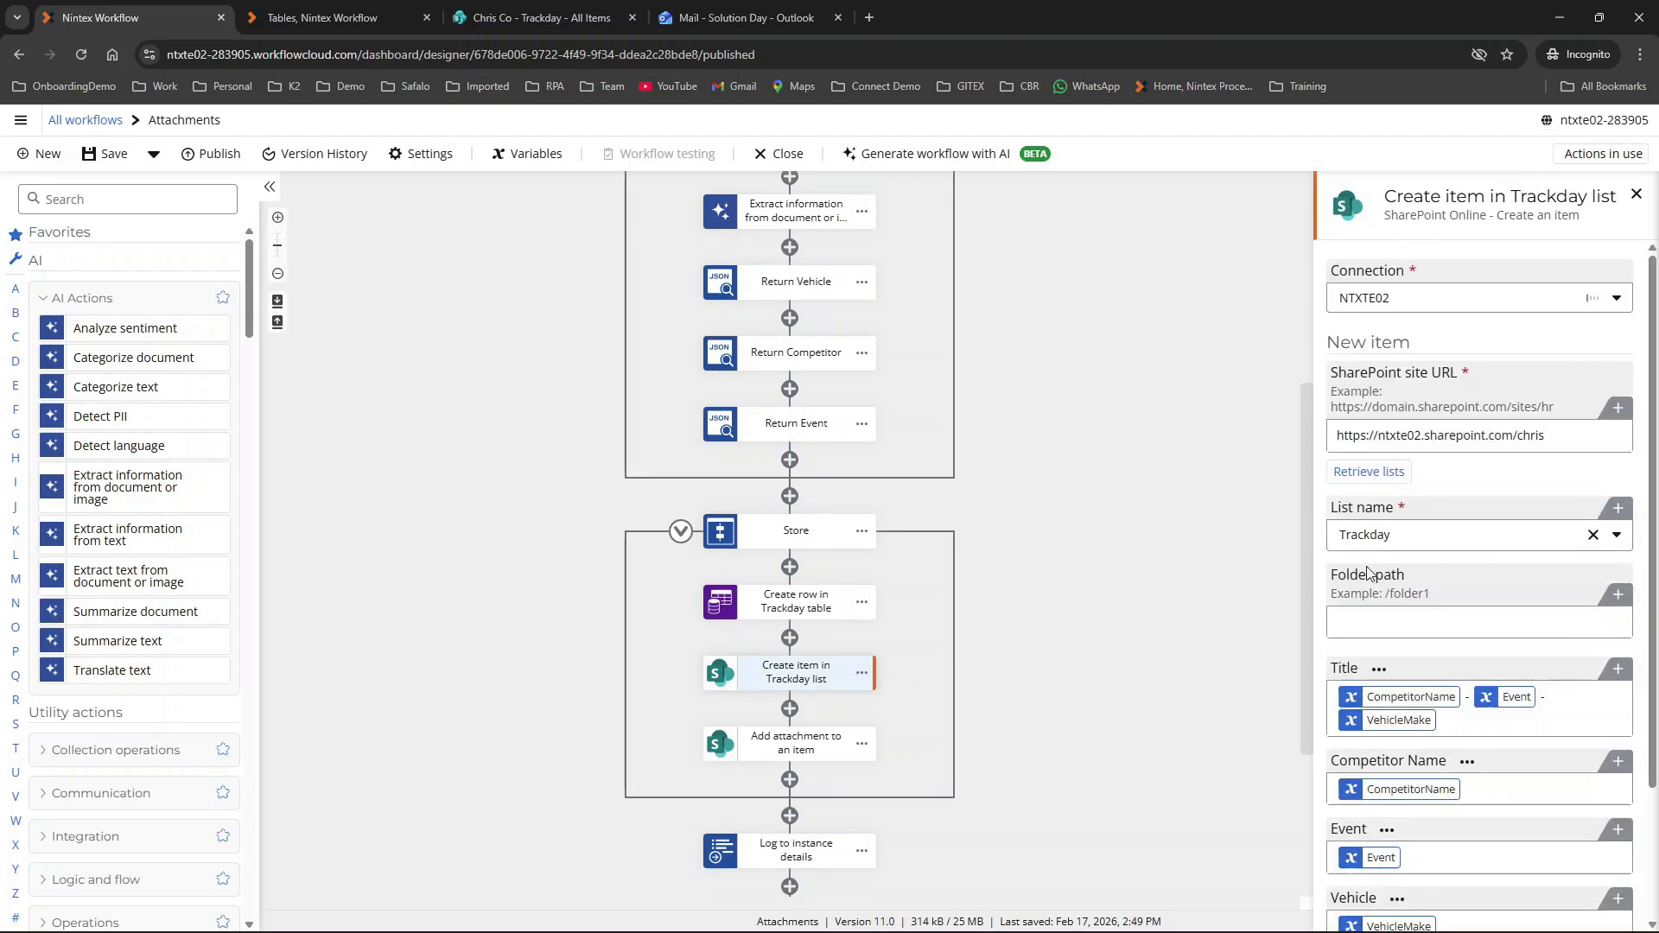
scroll(1461, 734, "down", 2)
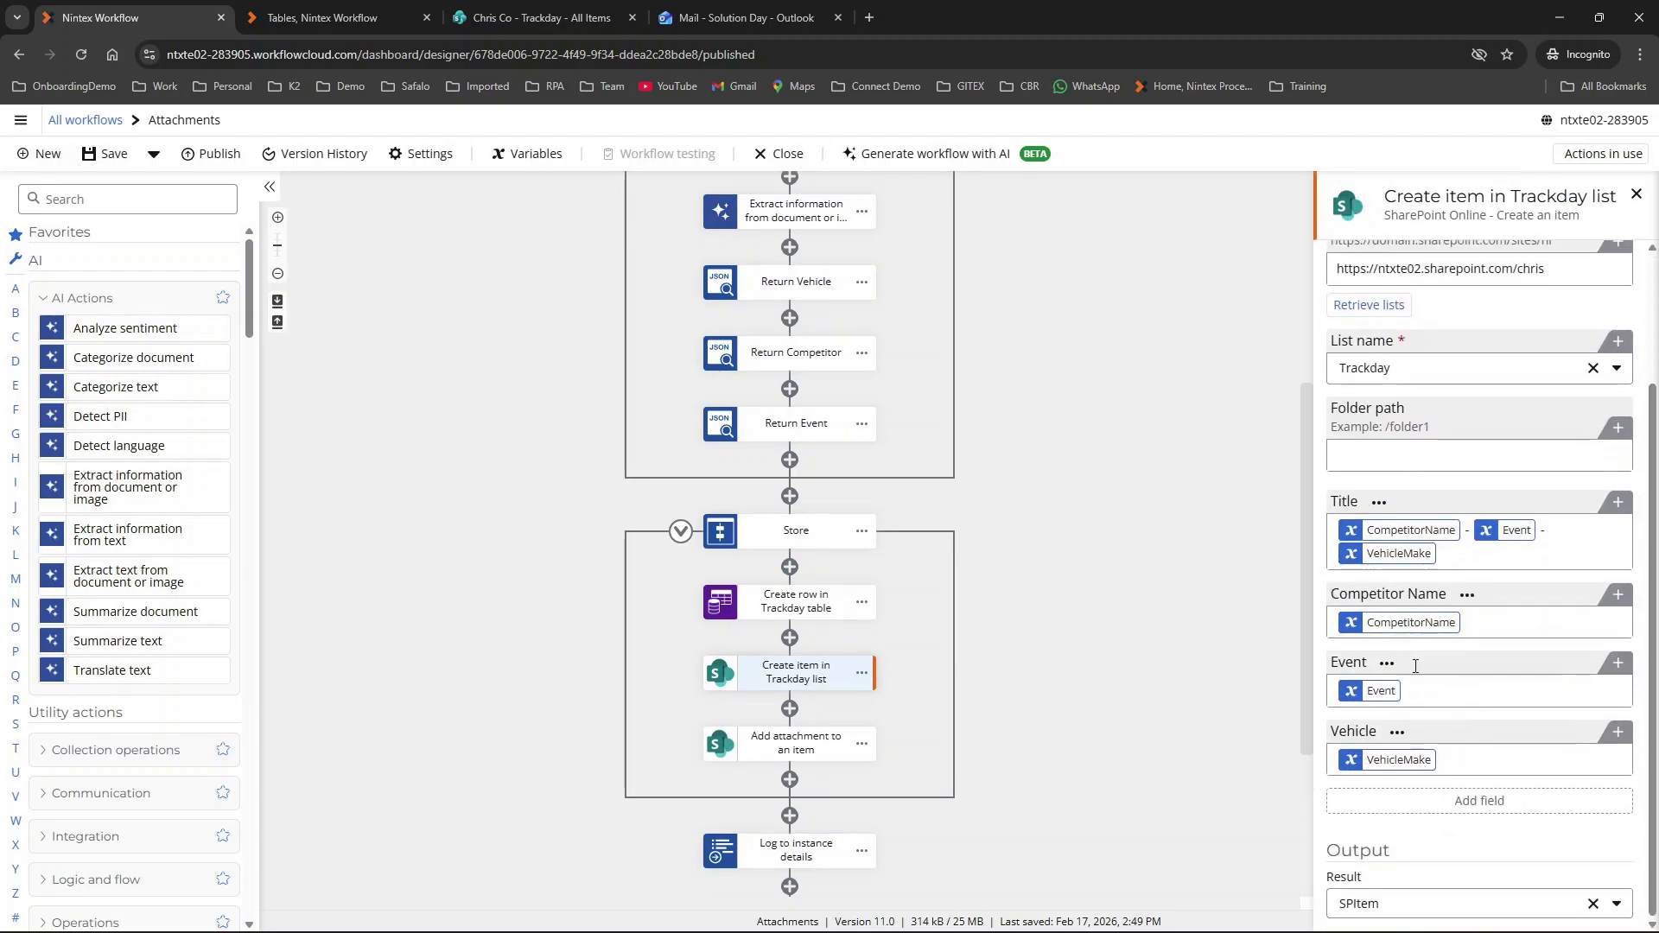
left_click(1143, 618)
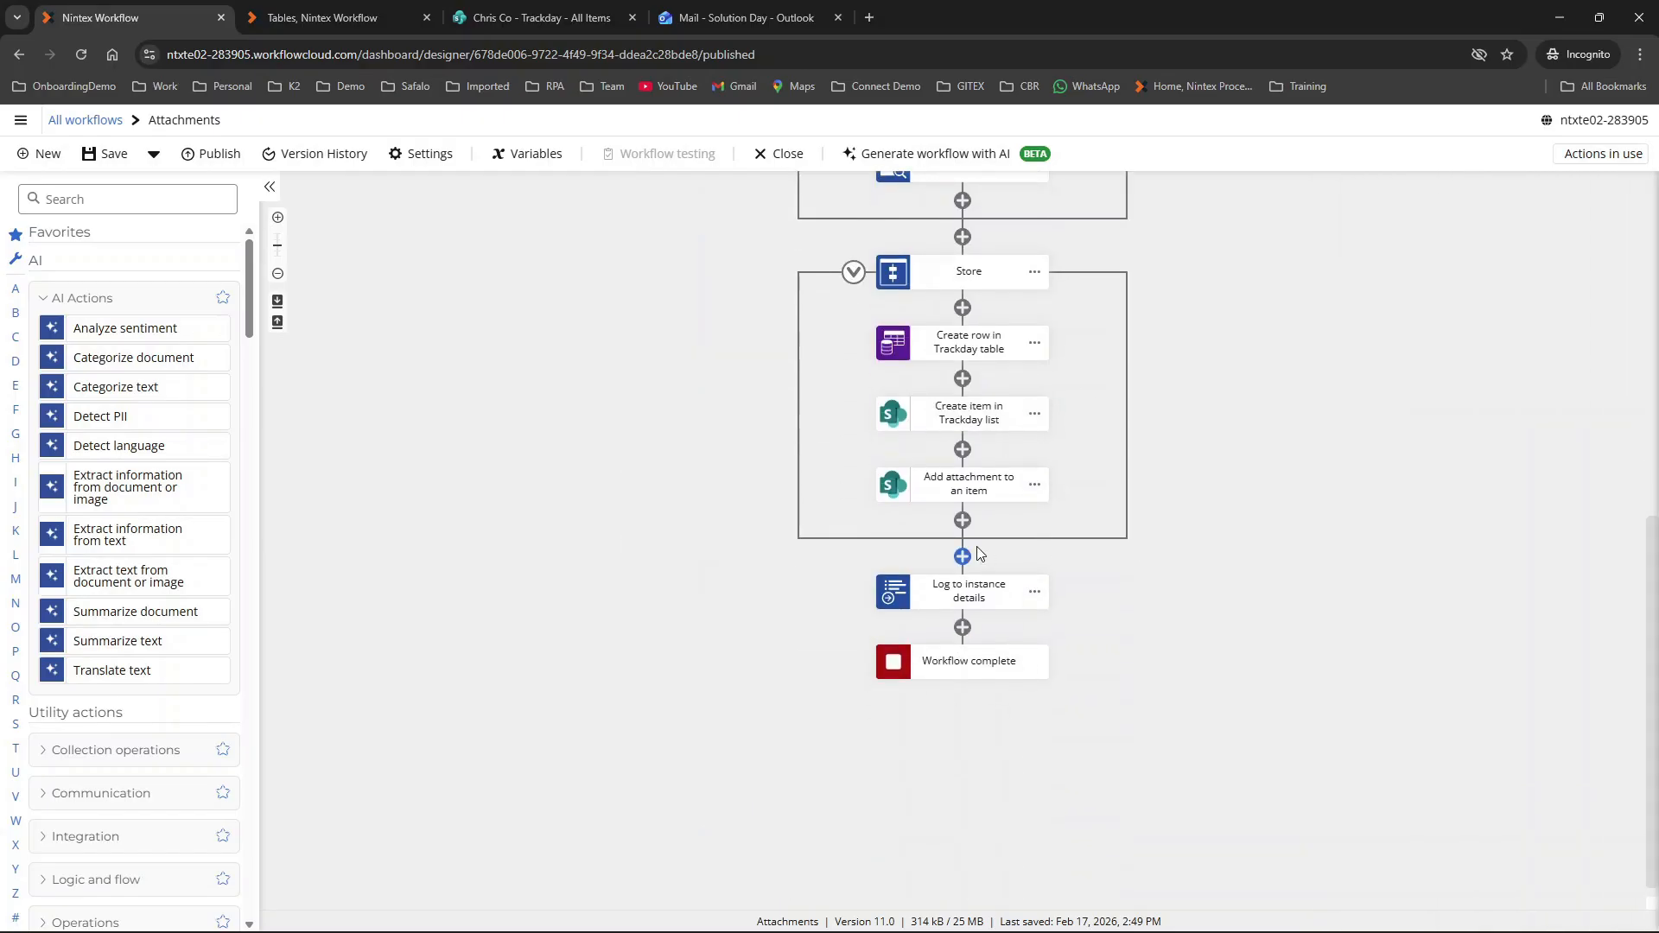
Step: Review the connection, IDs and output variables of the Get attachments metadata and Get attachment from email actions
scroll(1407, 529, "up", 8)
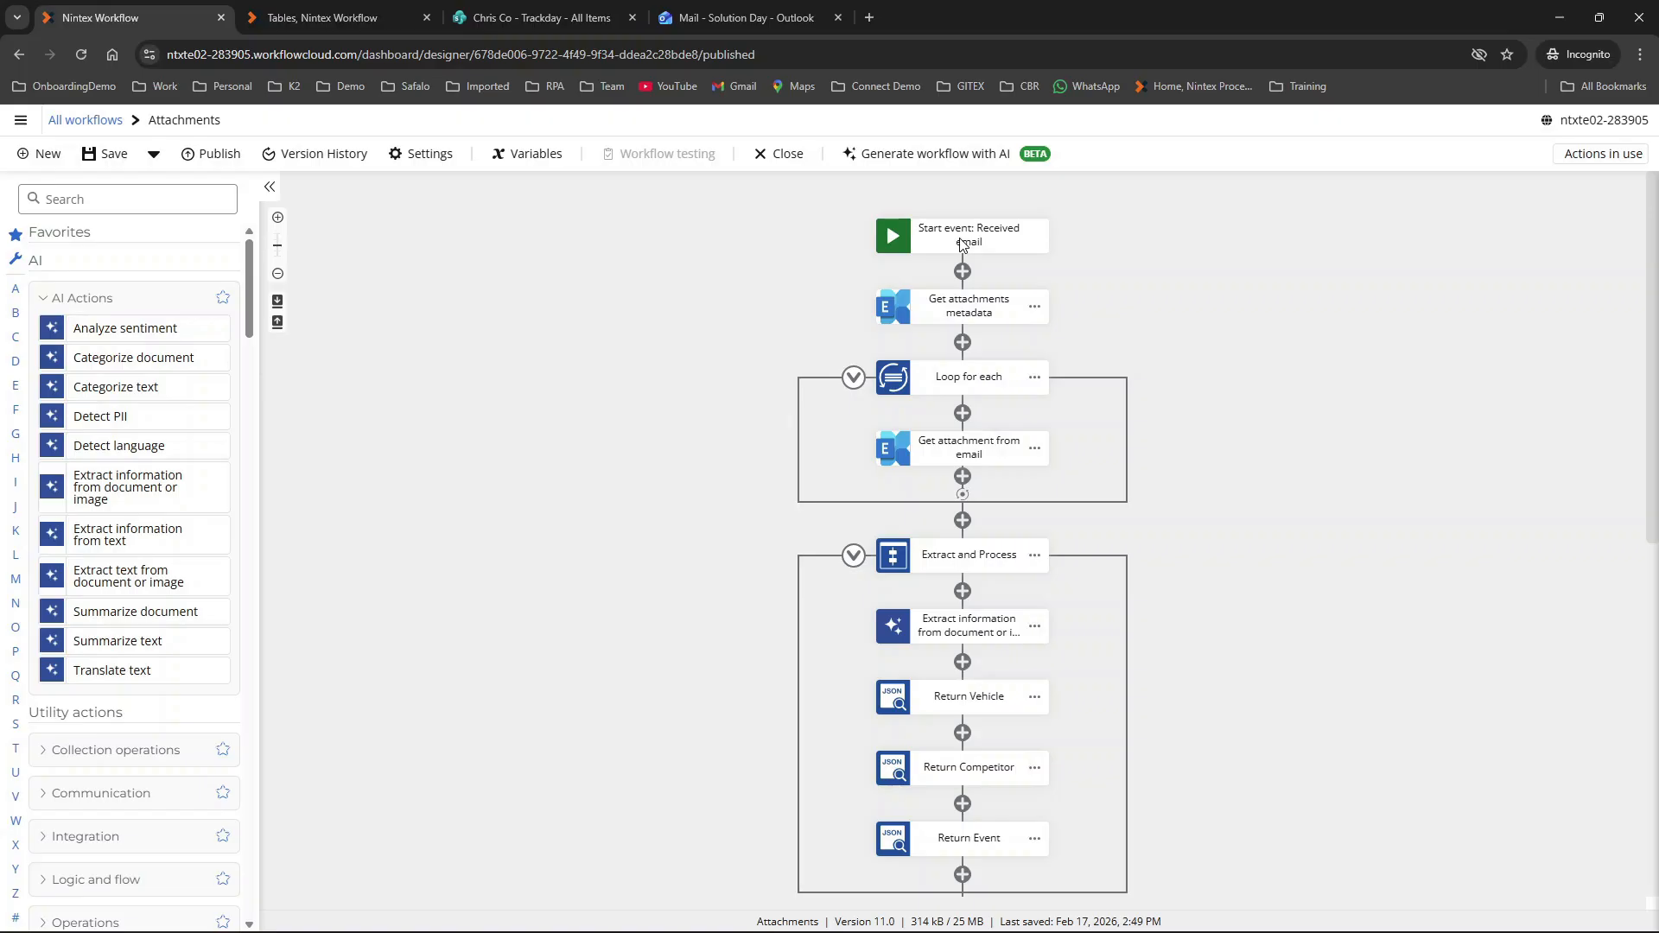
left_click(967, 313)
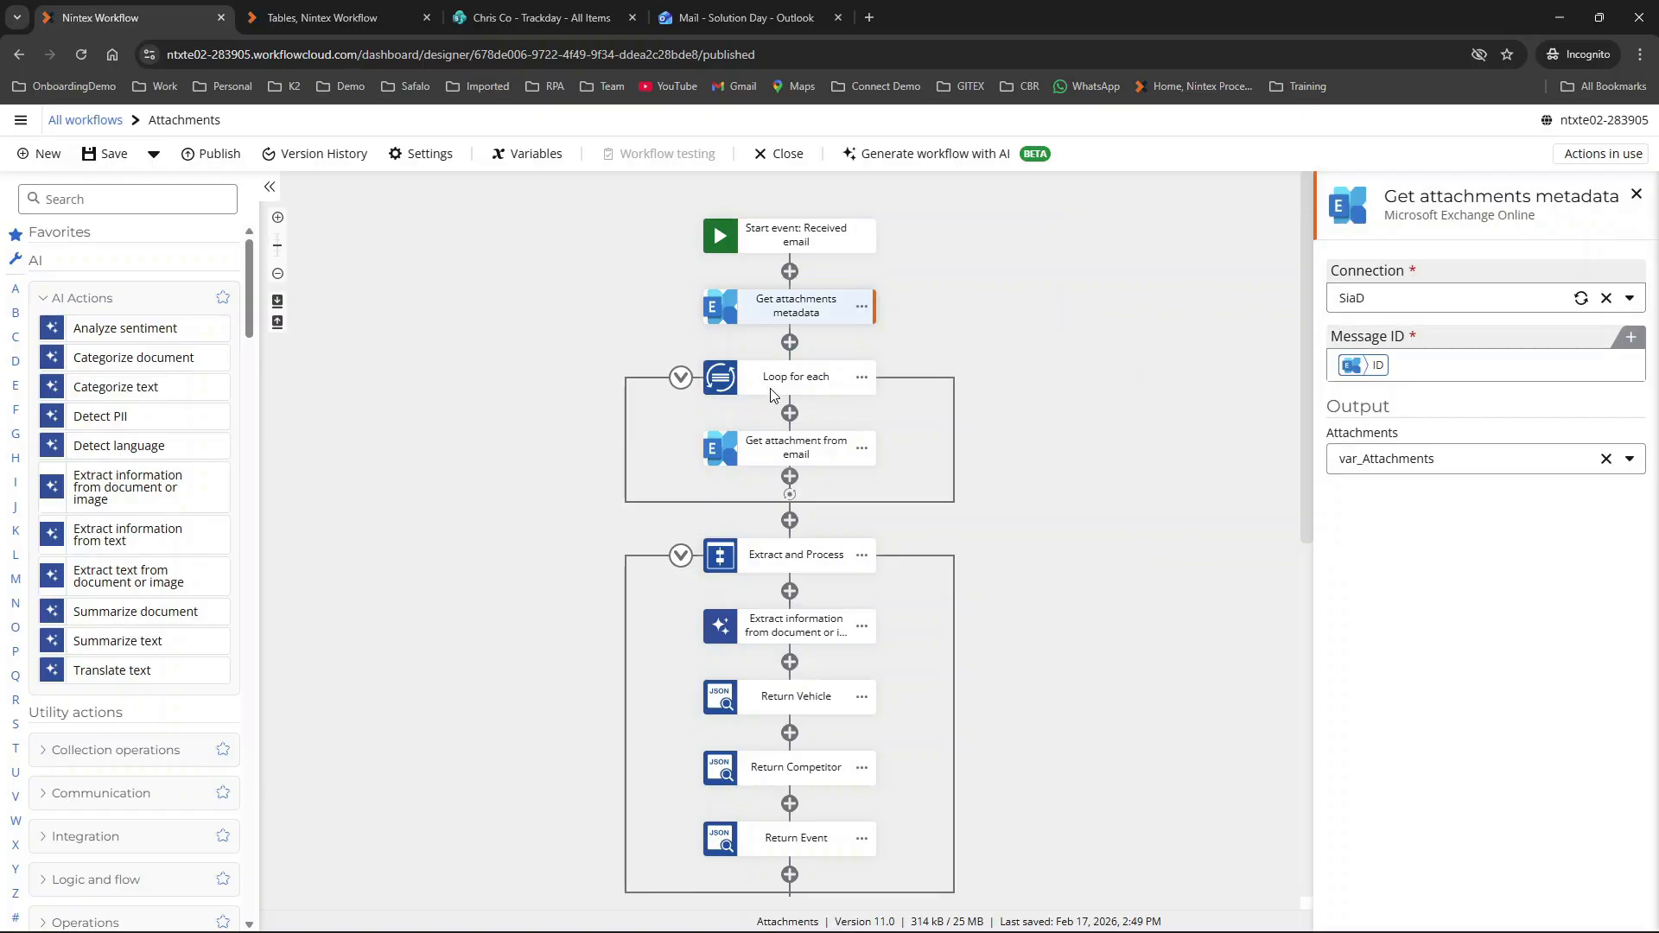
left_click(774, 452)
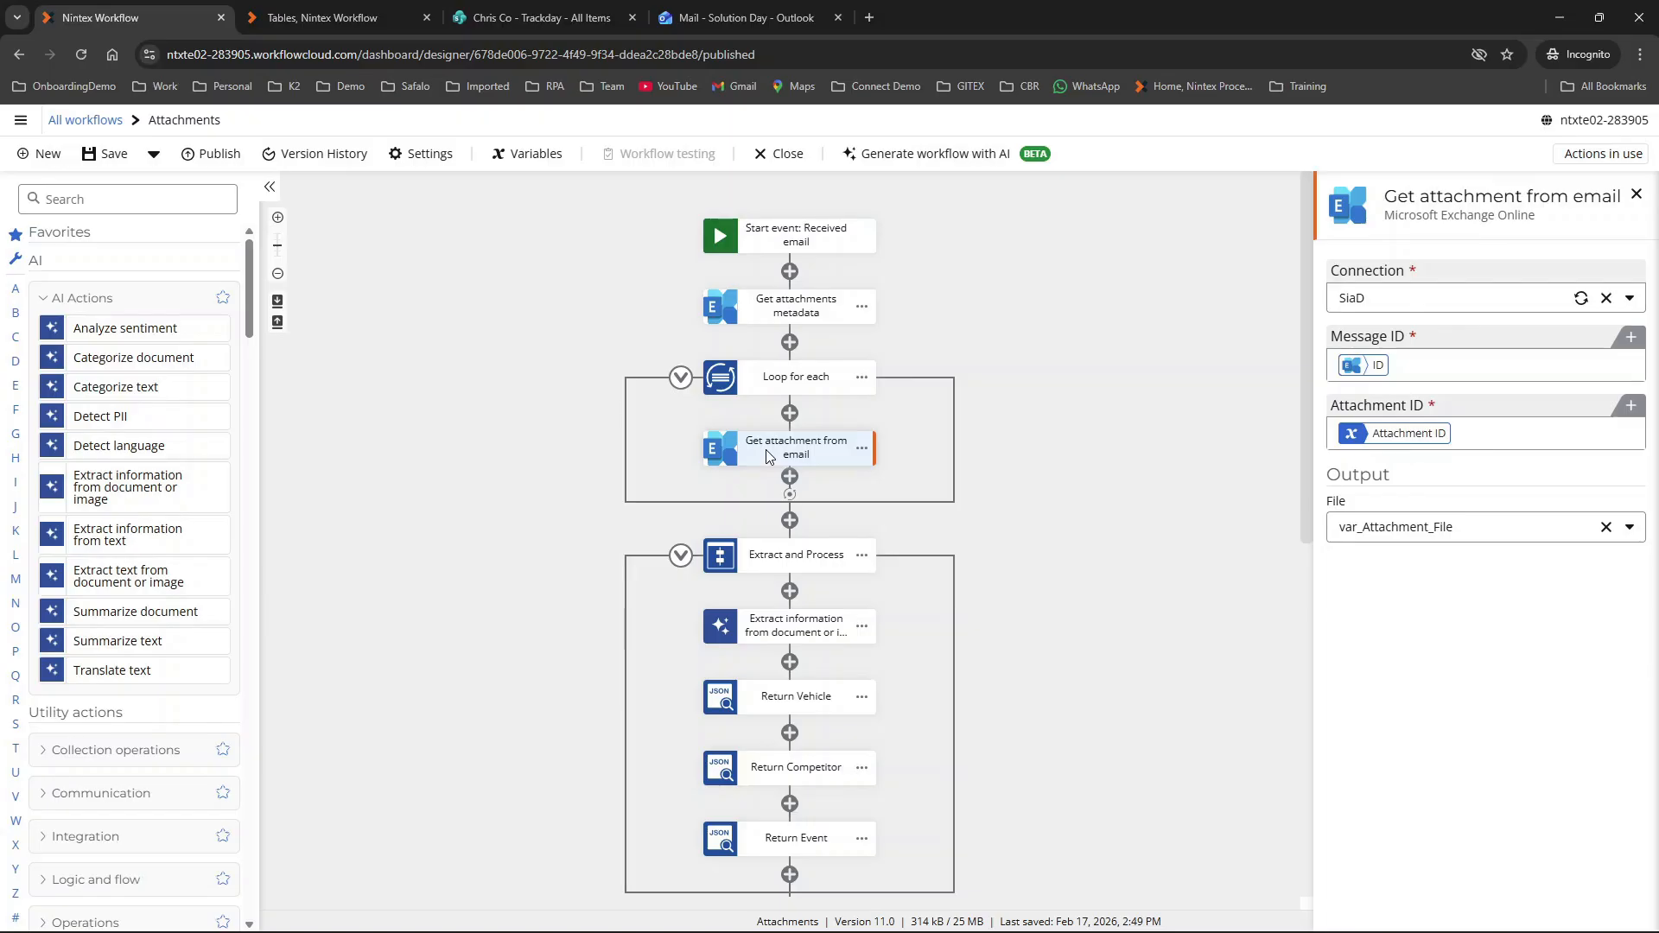
scroll(768, 455, "down", 2)
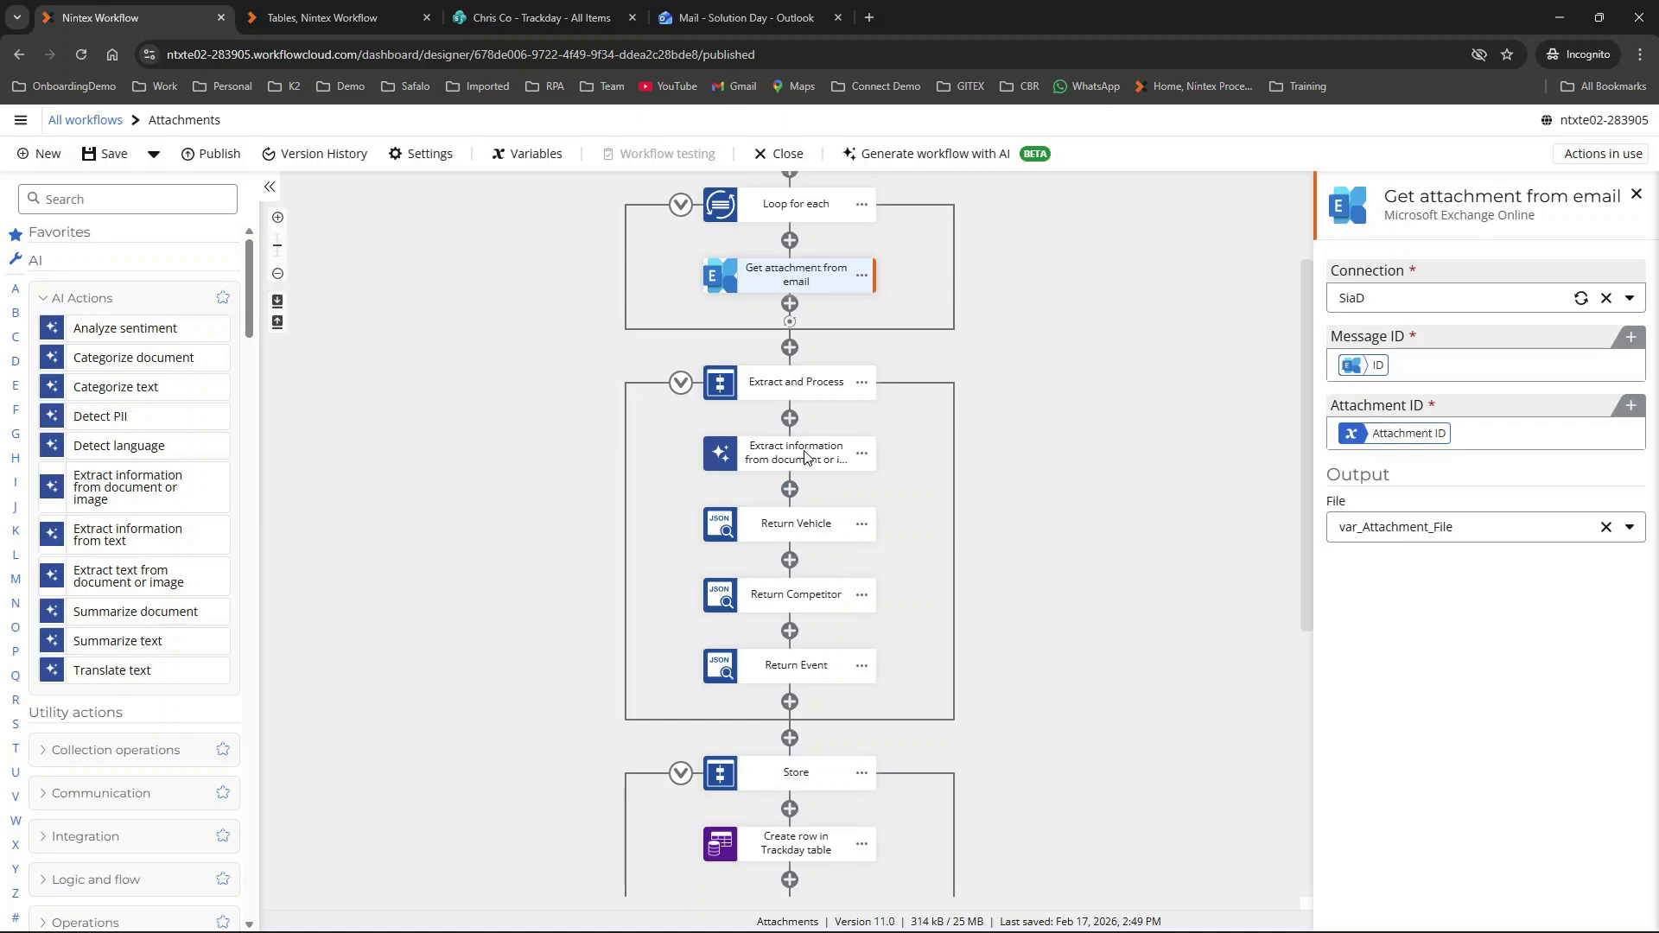
Step: Review the file, extraction prompt and output settings of the Extract information from document or image action, then close its configuration
left_click(799, 454)
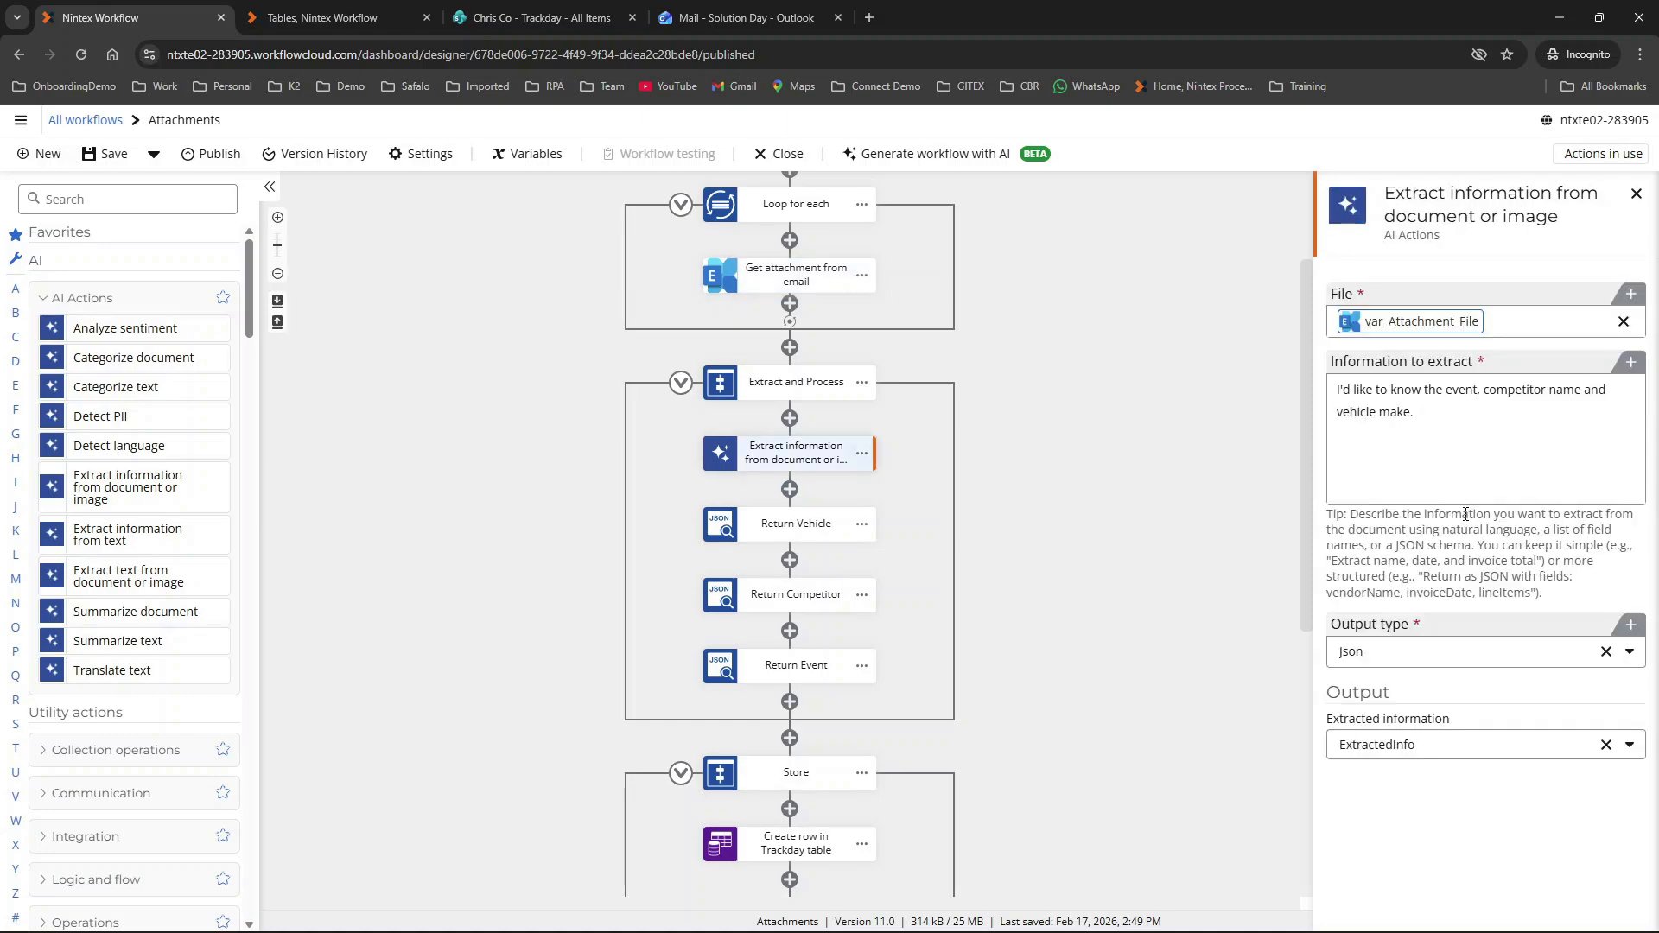
left_click(1411, 409)
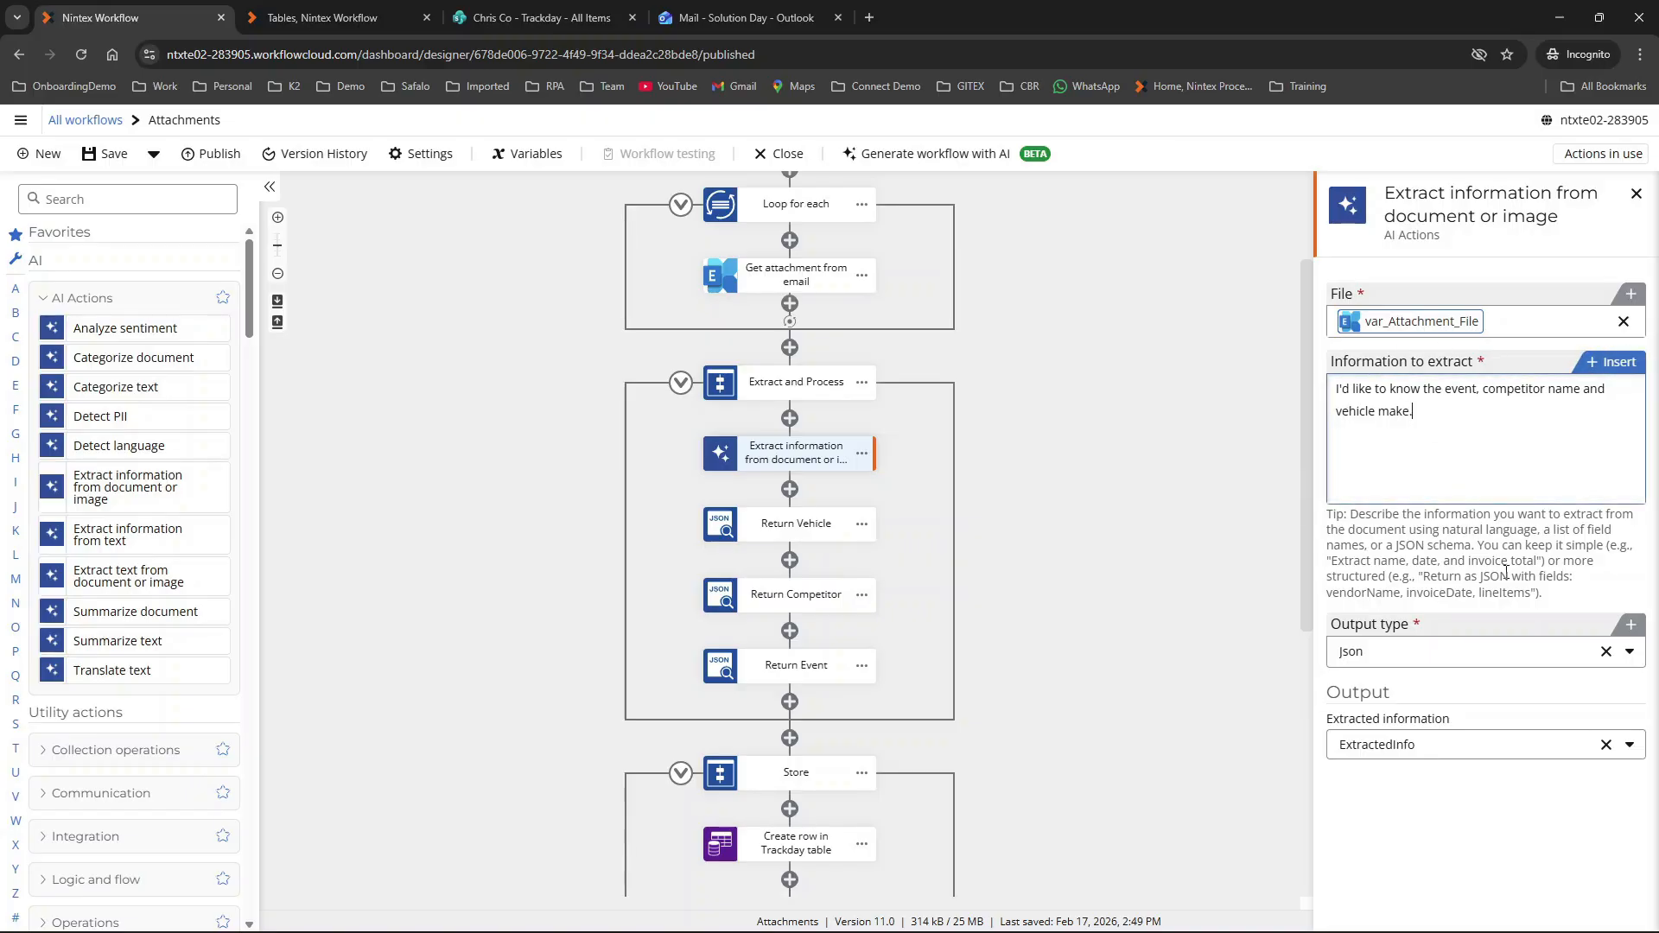
left_click(1563, 568)
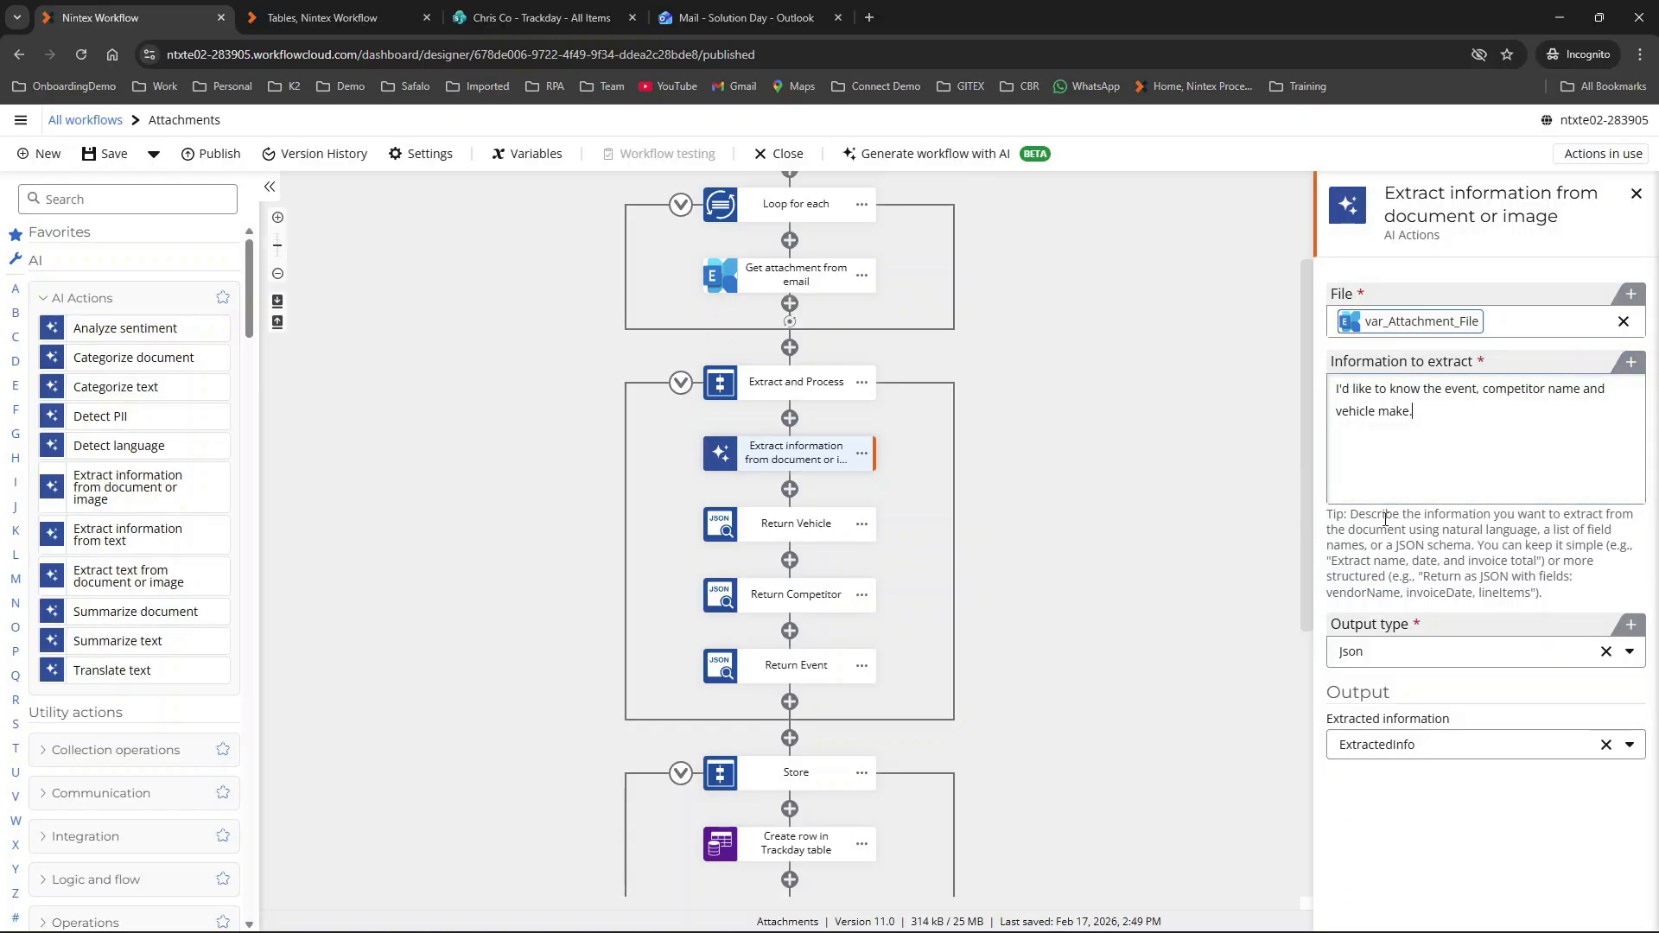
scroll(772, 525, "down", 3)
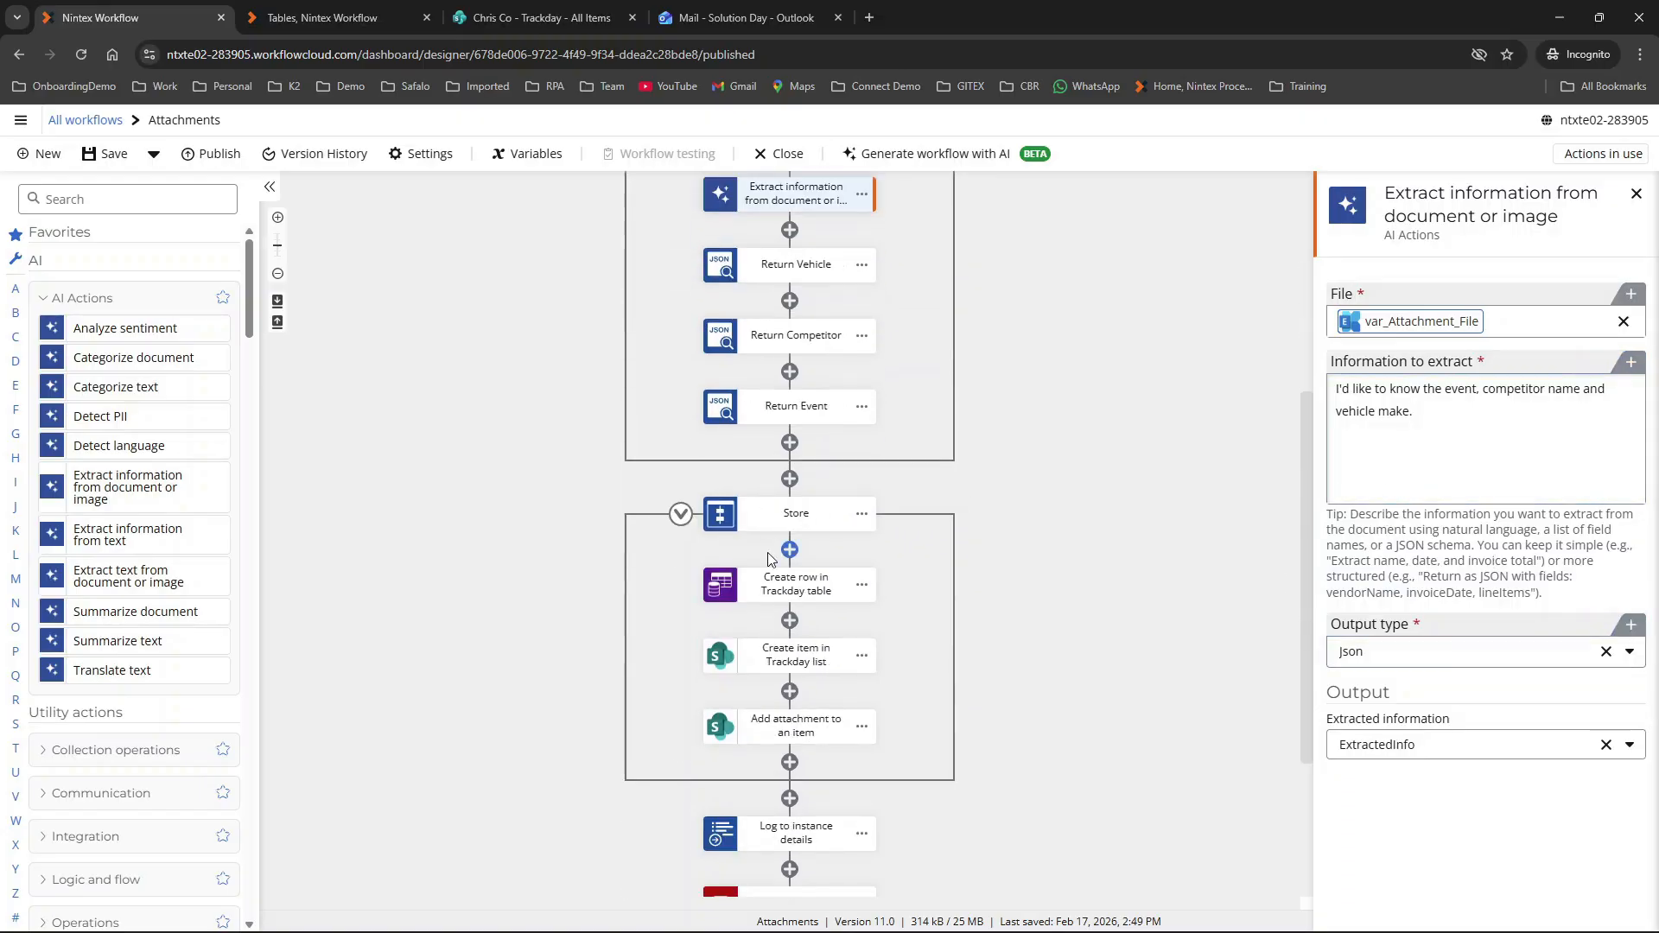
left_click(458, 493)
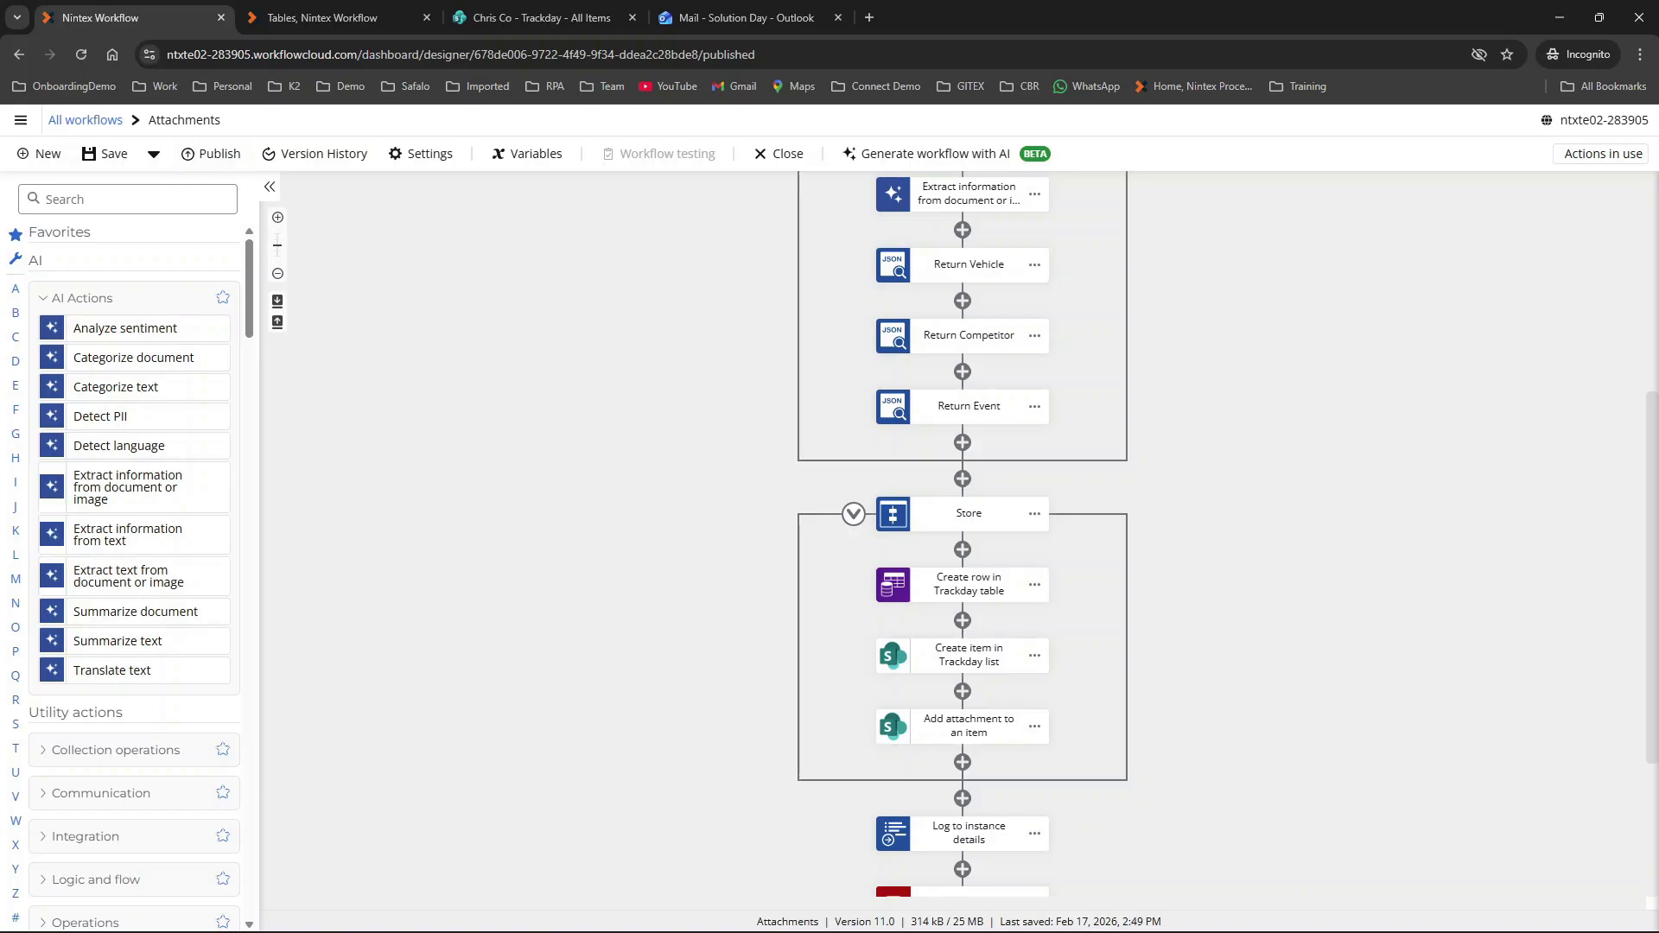
Step: Resend the Scrutiny Form email with Scrutiny web form.pdf attached to the workflow's mailbox, and open the received message in the Outlook inbox
left_click(724, 16)
left_click(1580, 79)
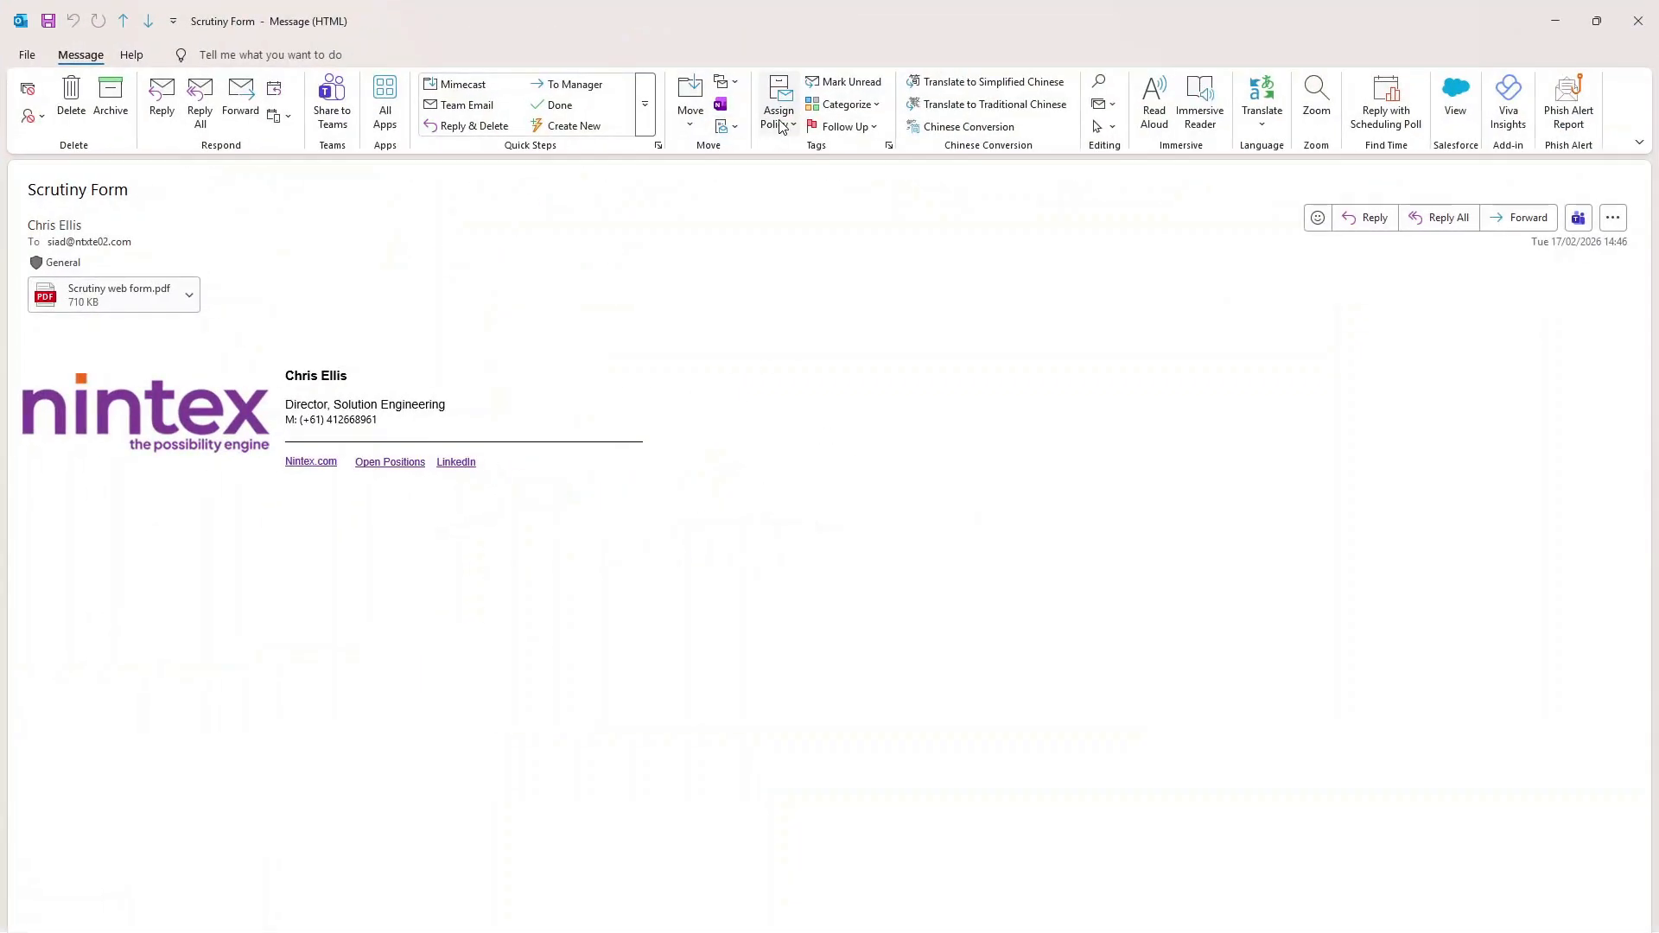
left_click(726, 126)
left_click(753, 199)
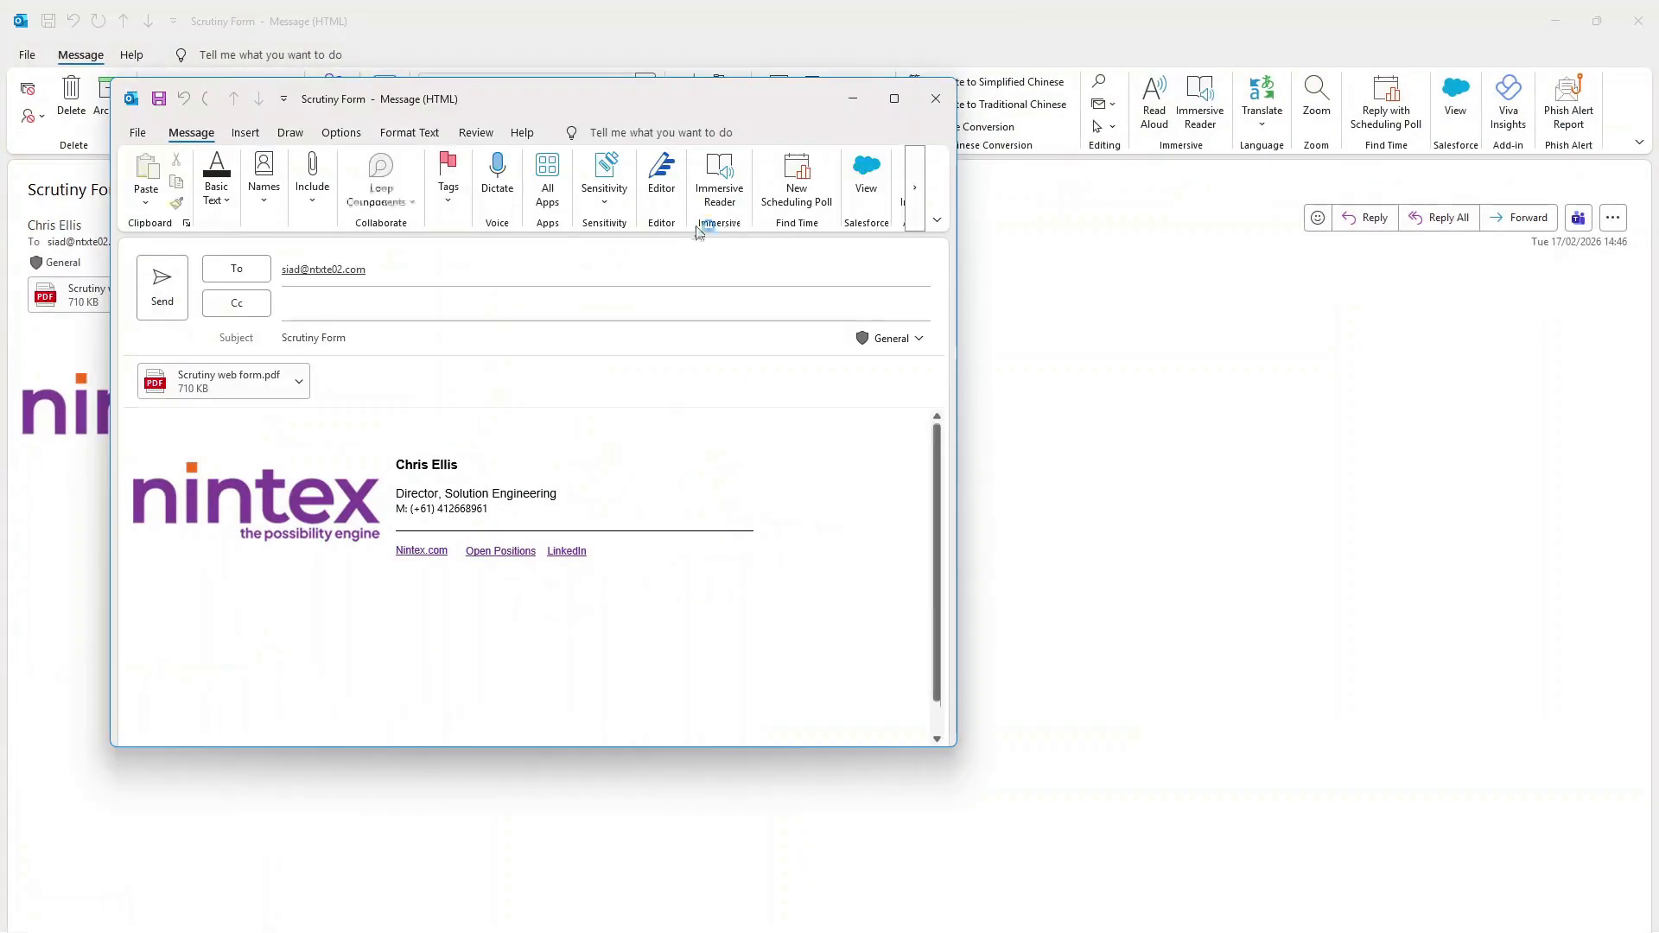
left_click(162, 294)
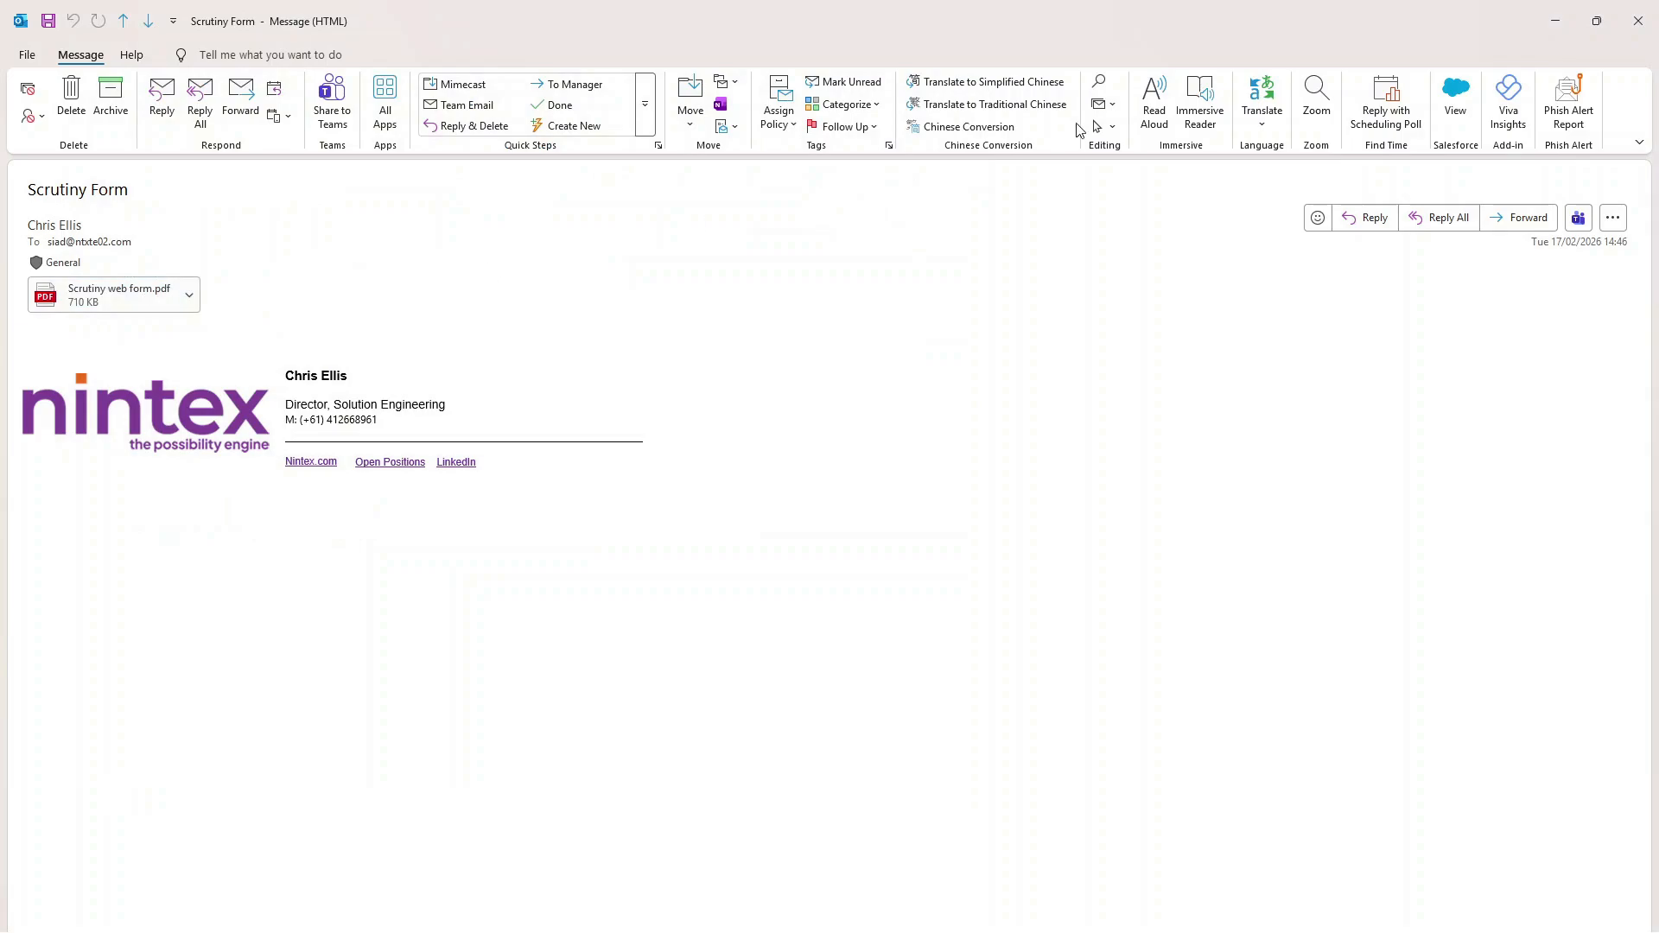
left_click(1628, 21)
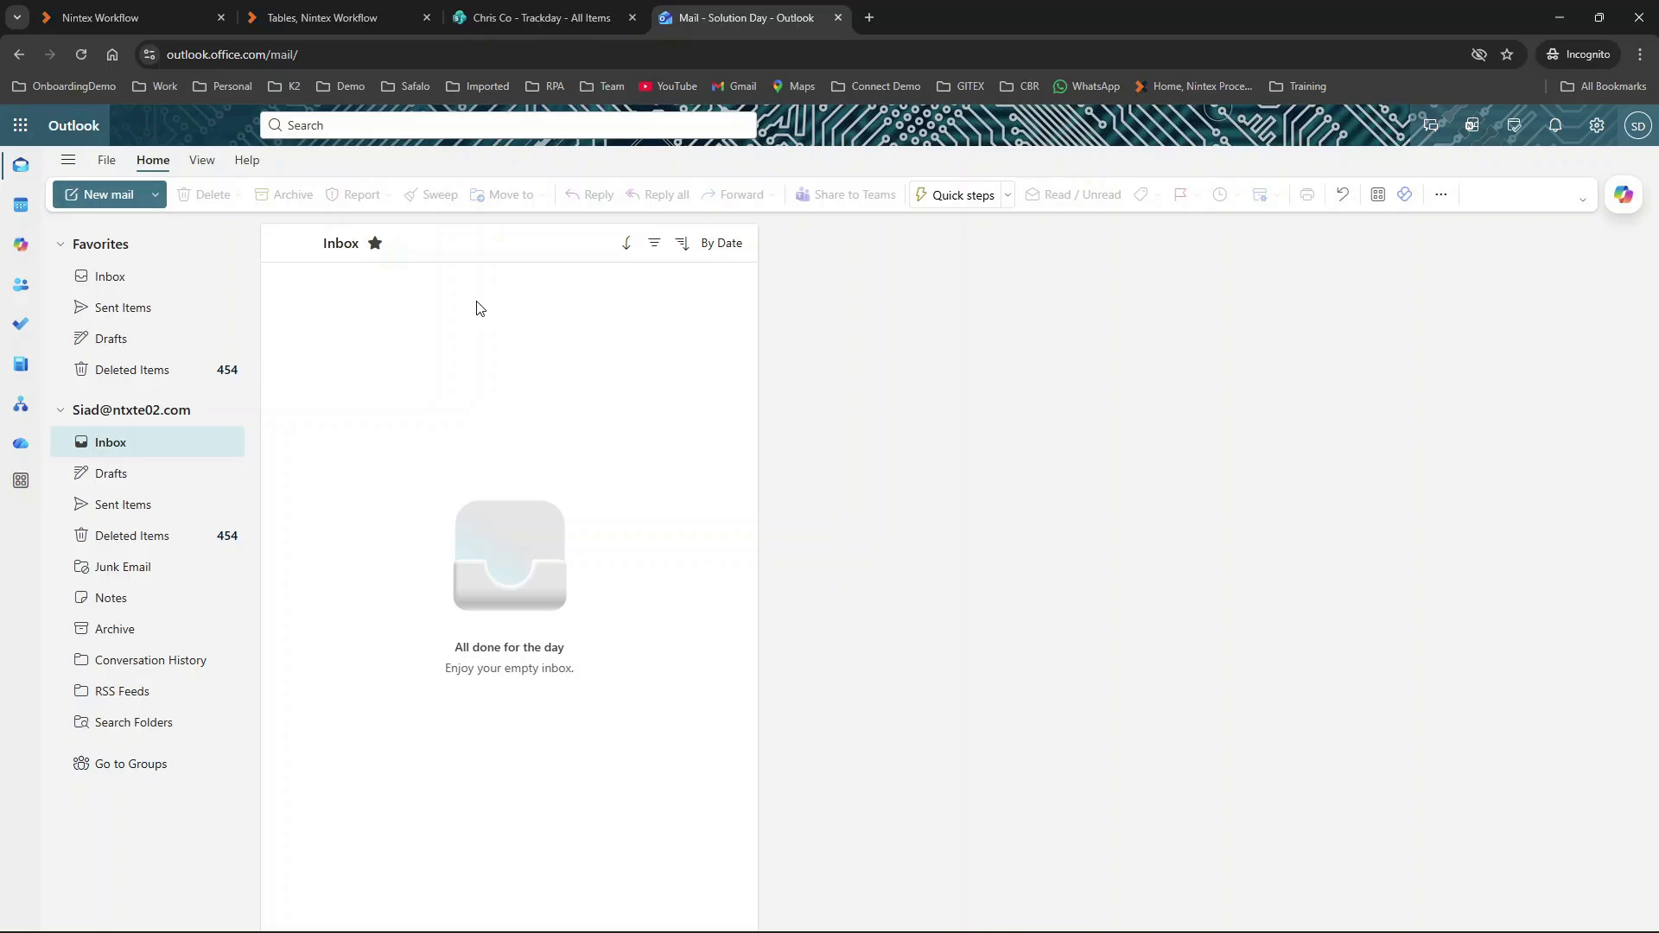
left_click(477, 330)
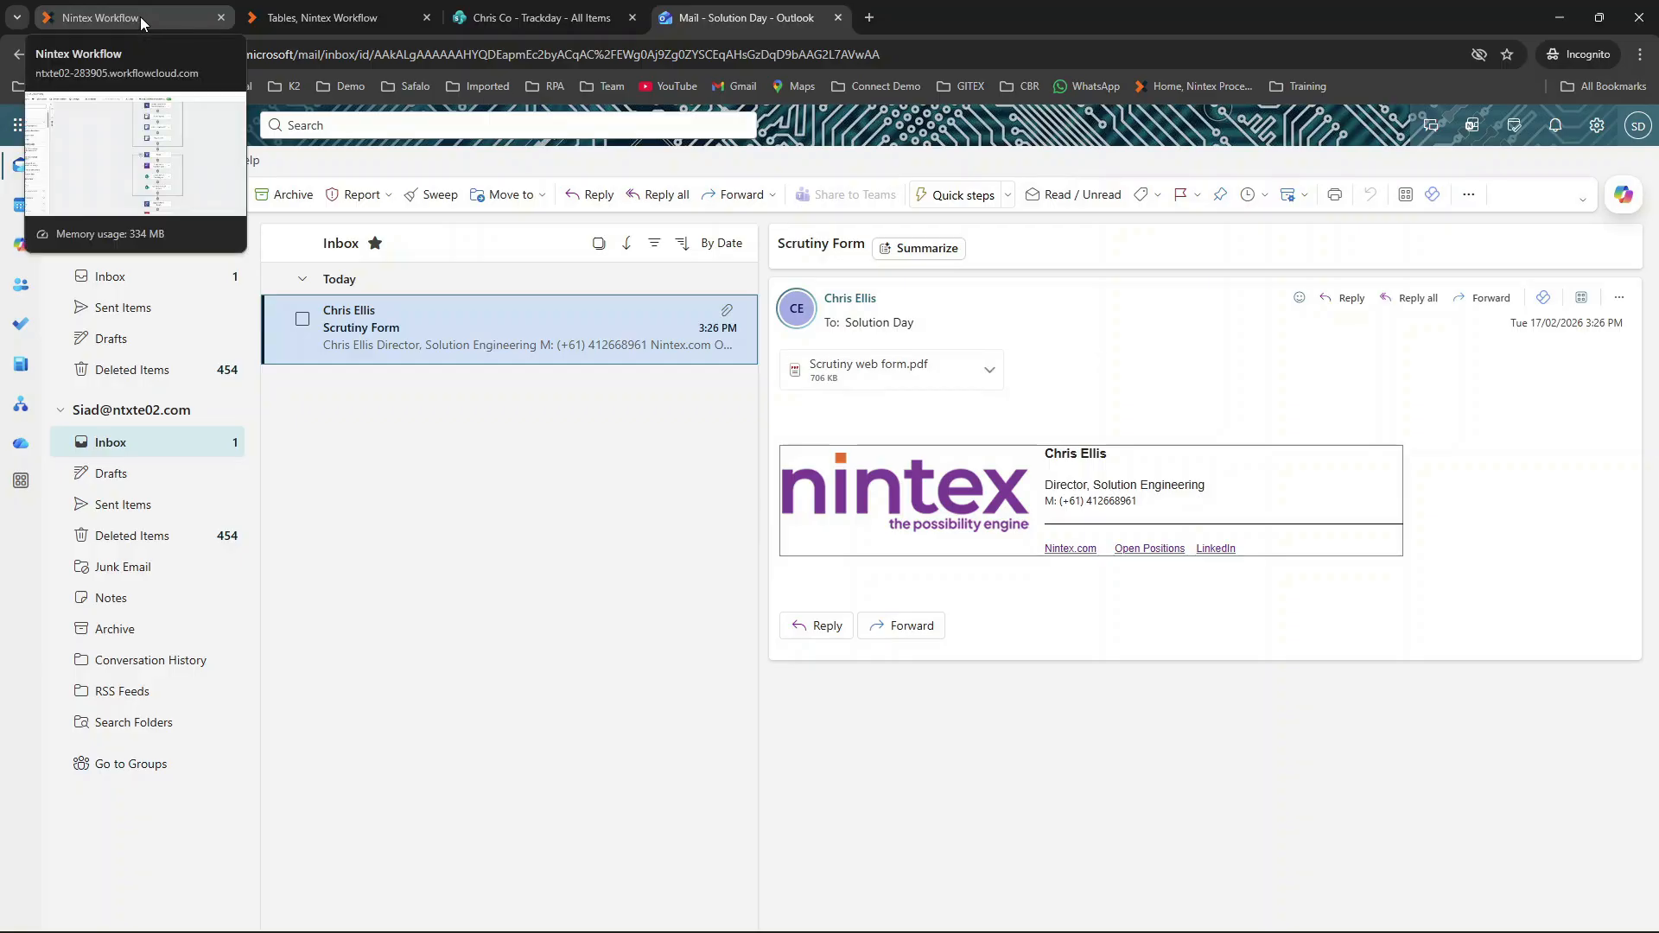
Step: Examine the activities of the triggered Attachments workflow instance, including the logged values of the Log to instance details action
left_click(163, 26)
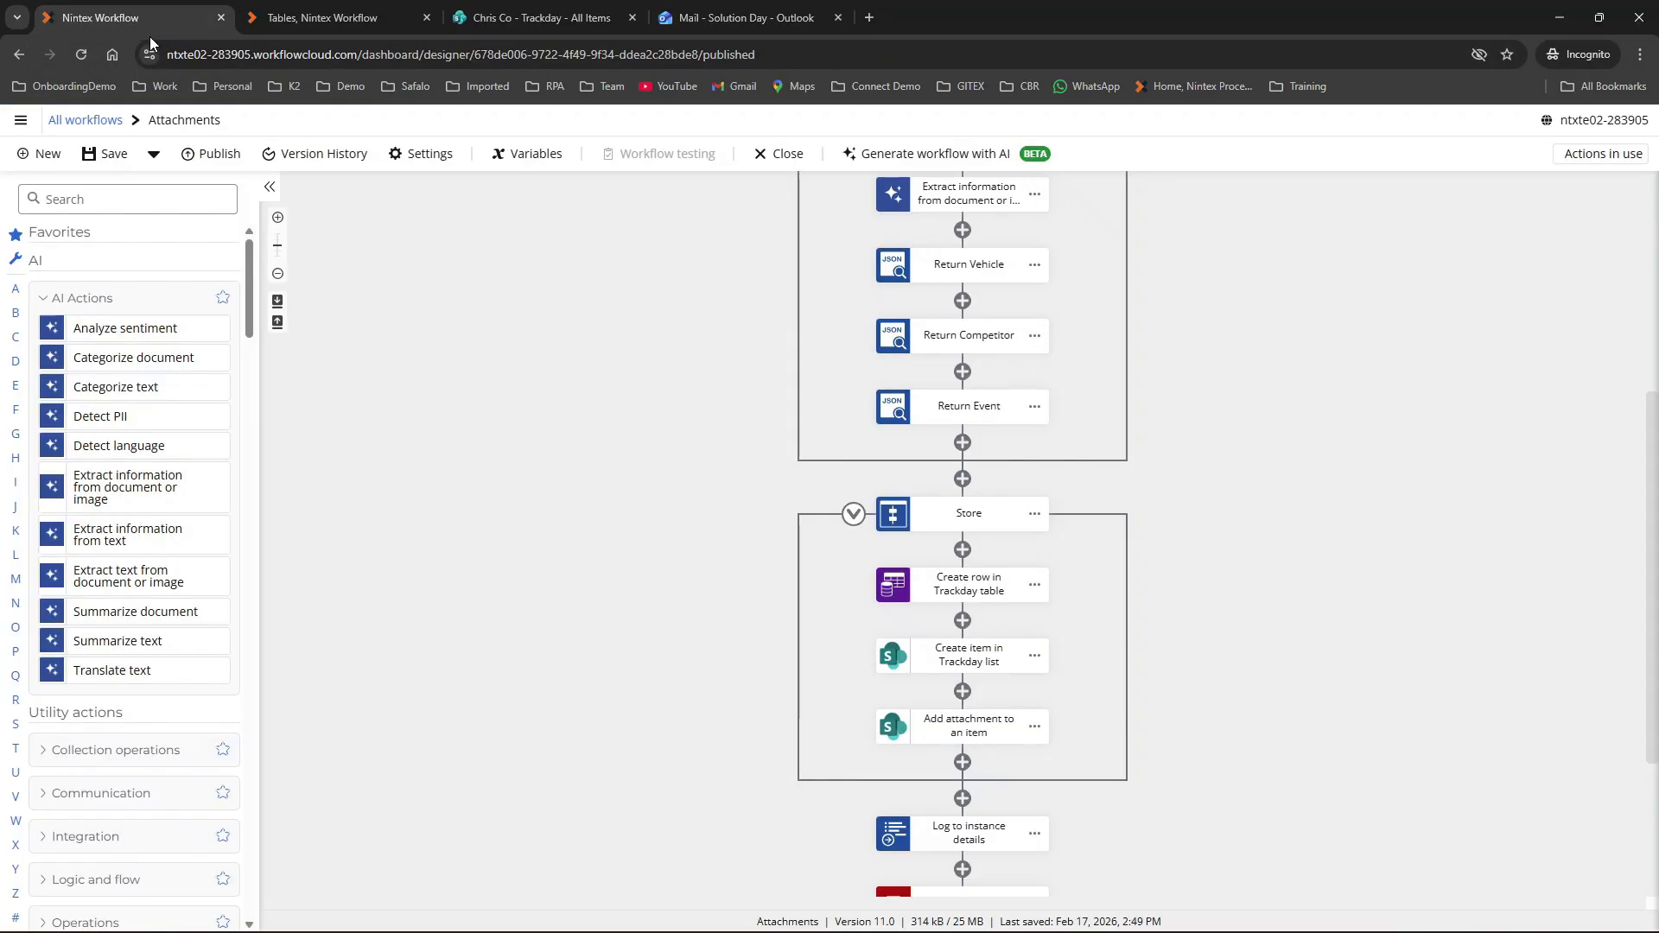
scroll(376, 476, "down", 3)
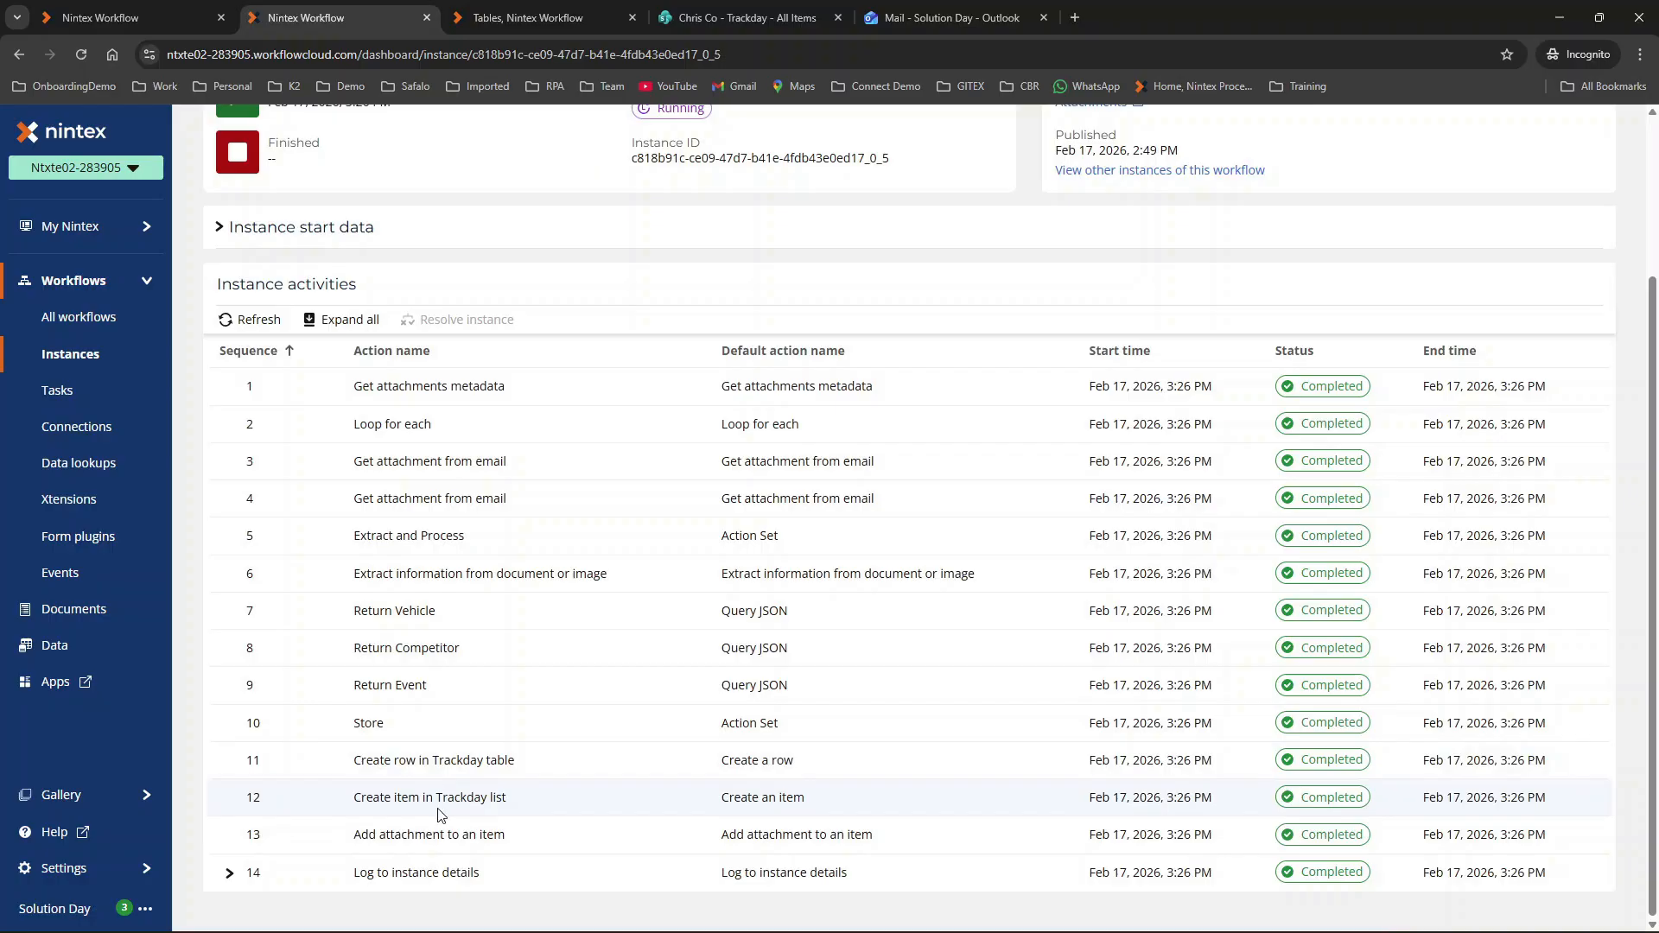
left_click(258, 880)
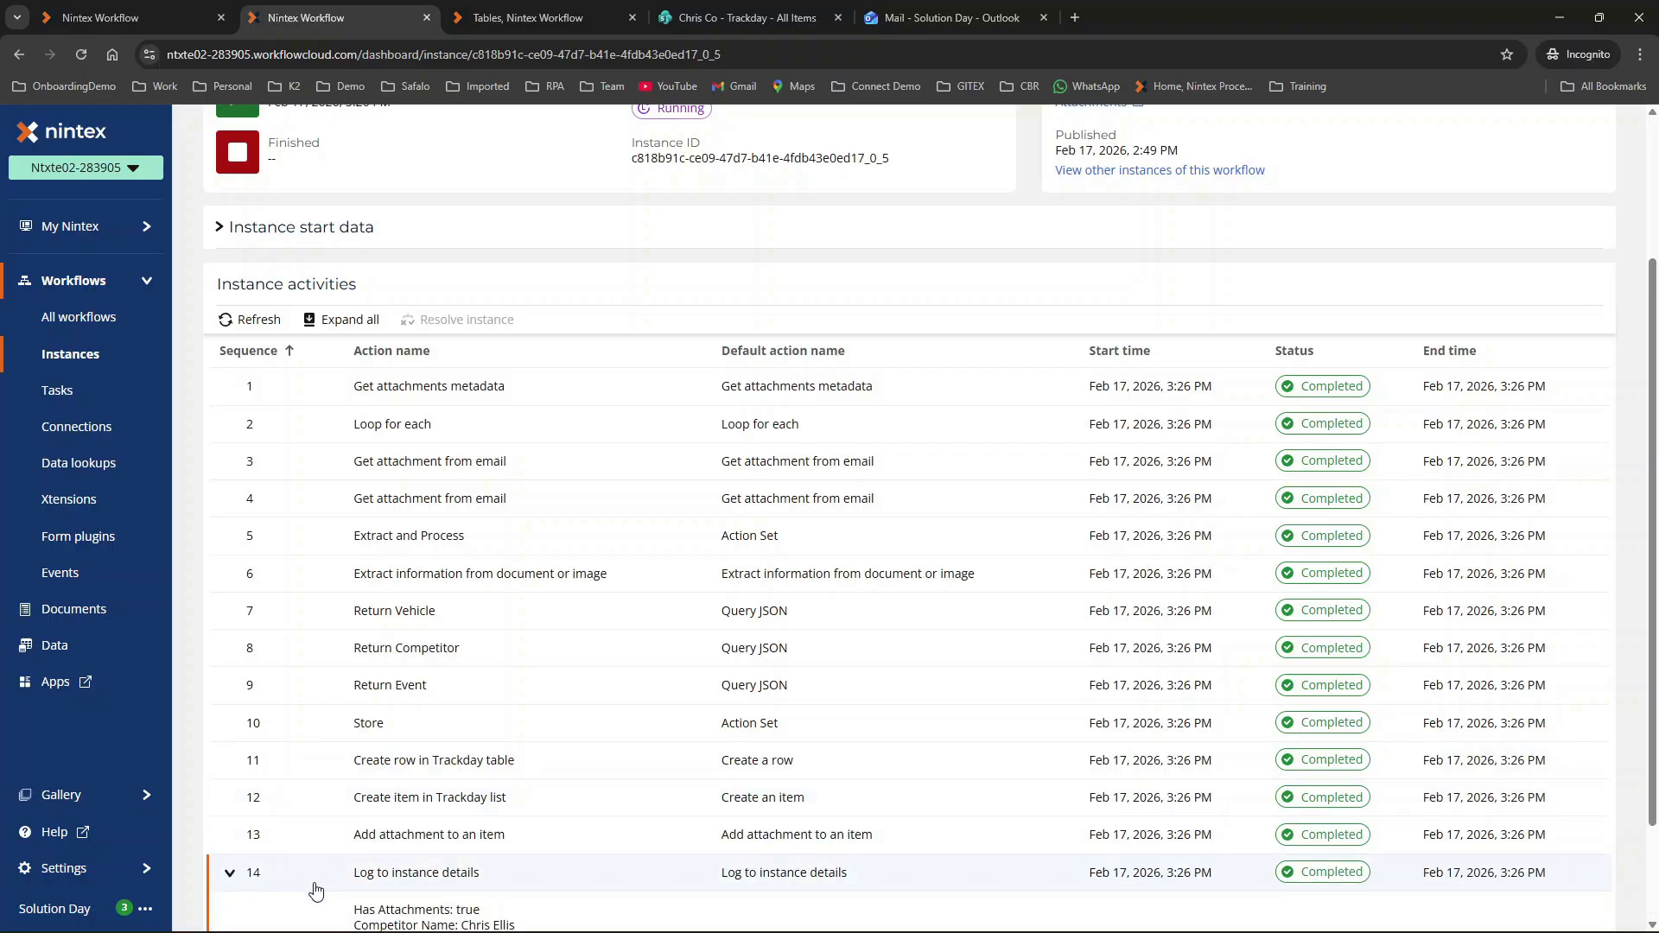
scroll(481, 926, "down", 1)
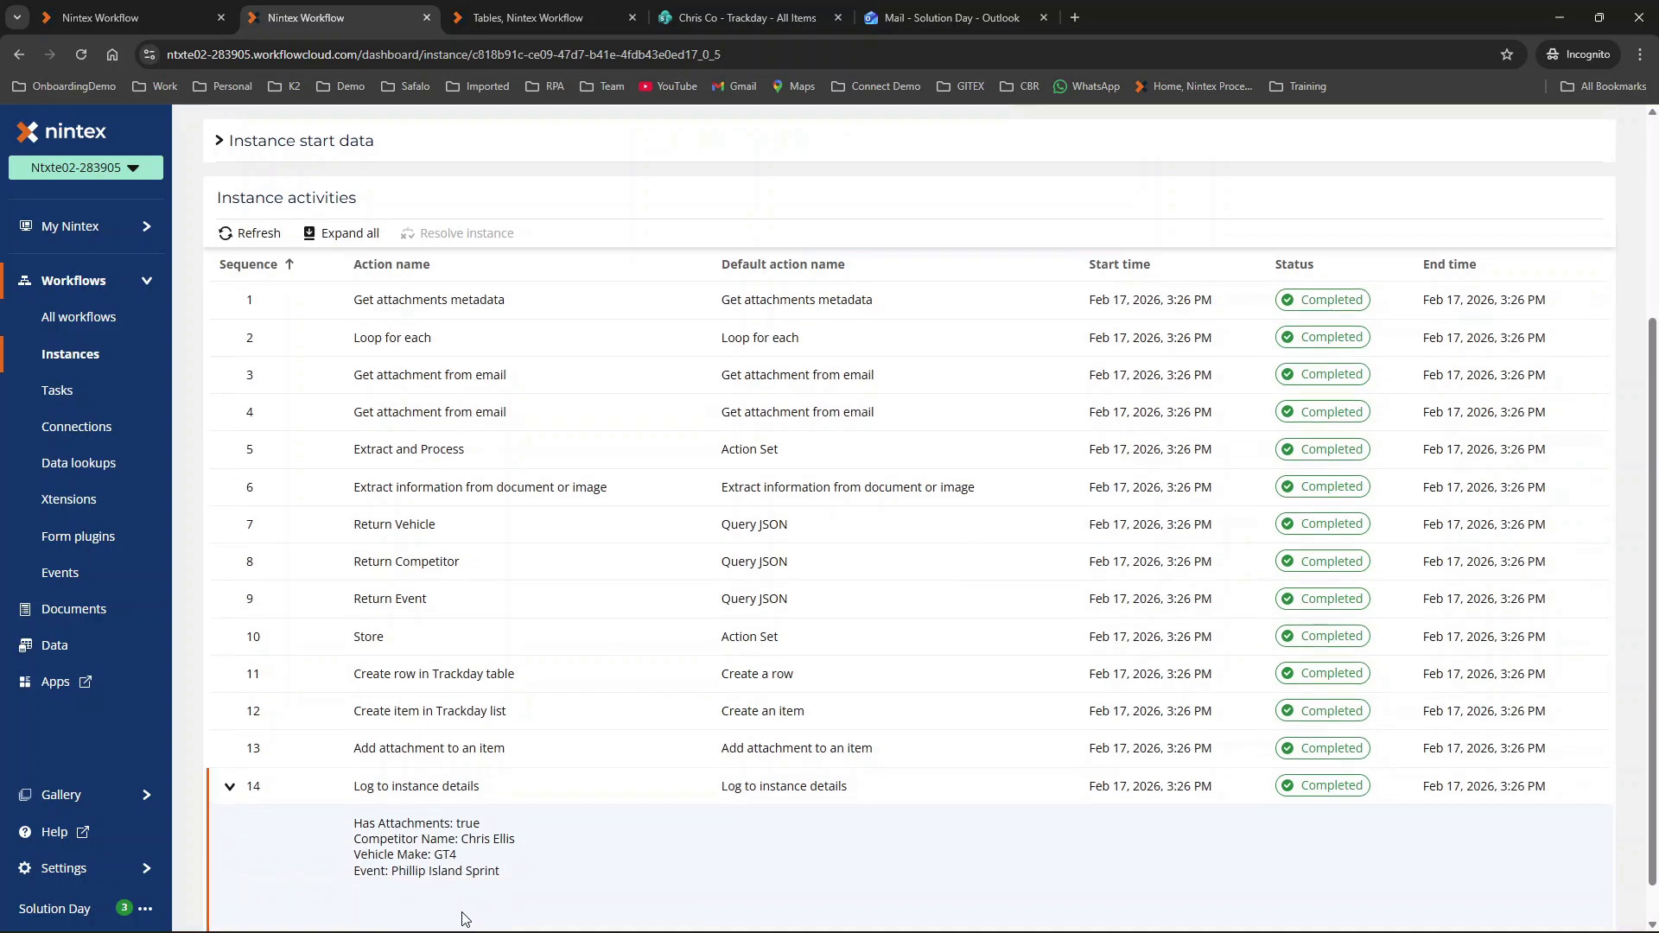
left_click(229, 785)
Step: Refresh the Trackday table, open the new row's Scutiny Form files and download Scrutiny web form.pdf
left_click(526, 6)
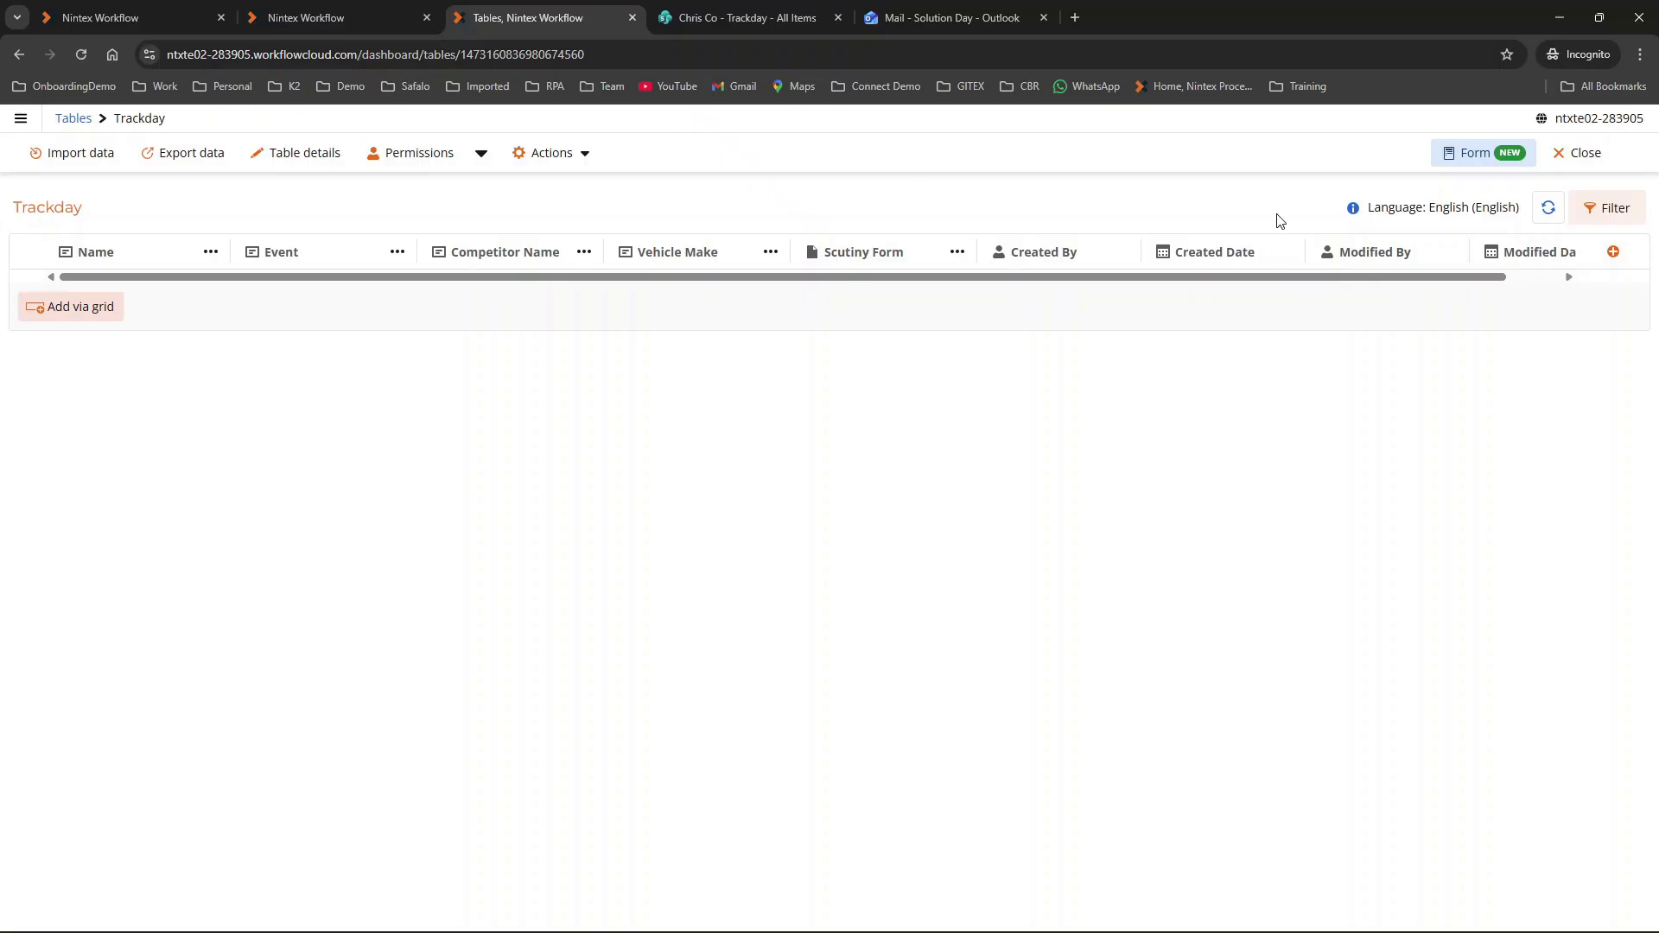
left_click(1547, 208)
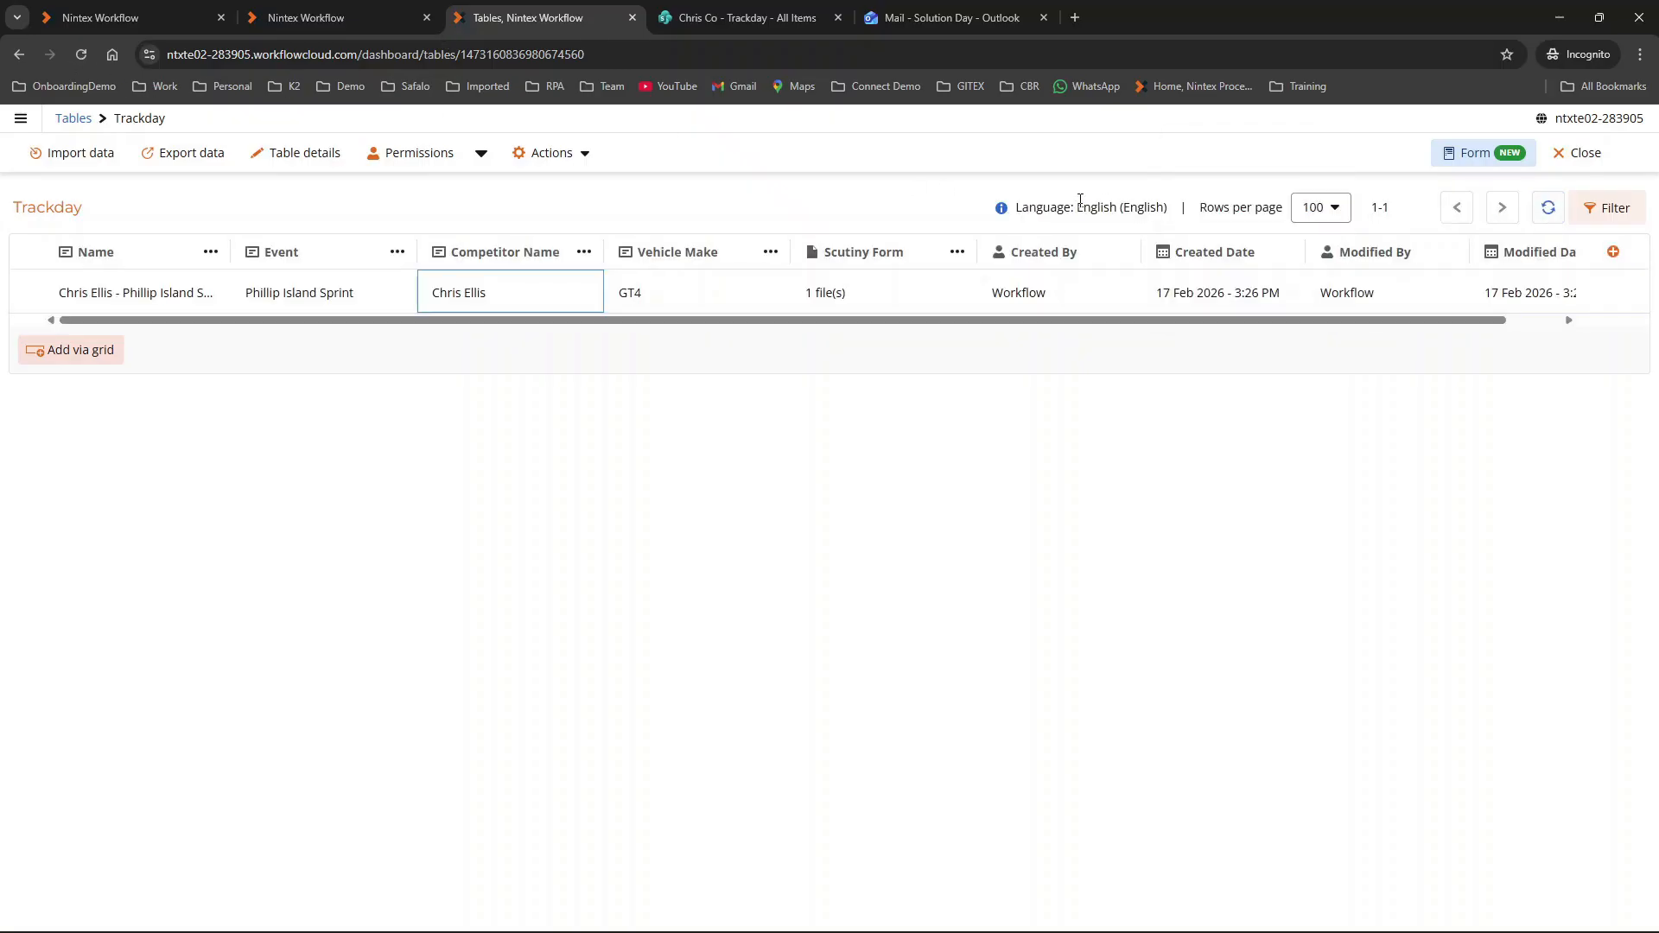
left_click(857, 296)
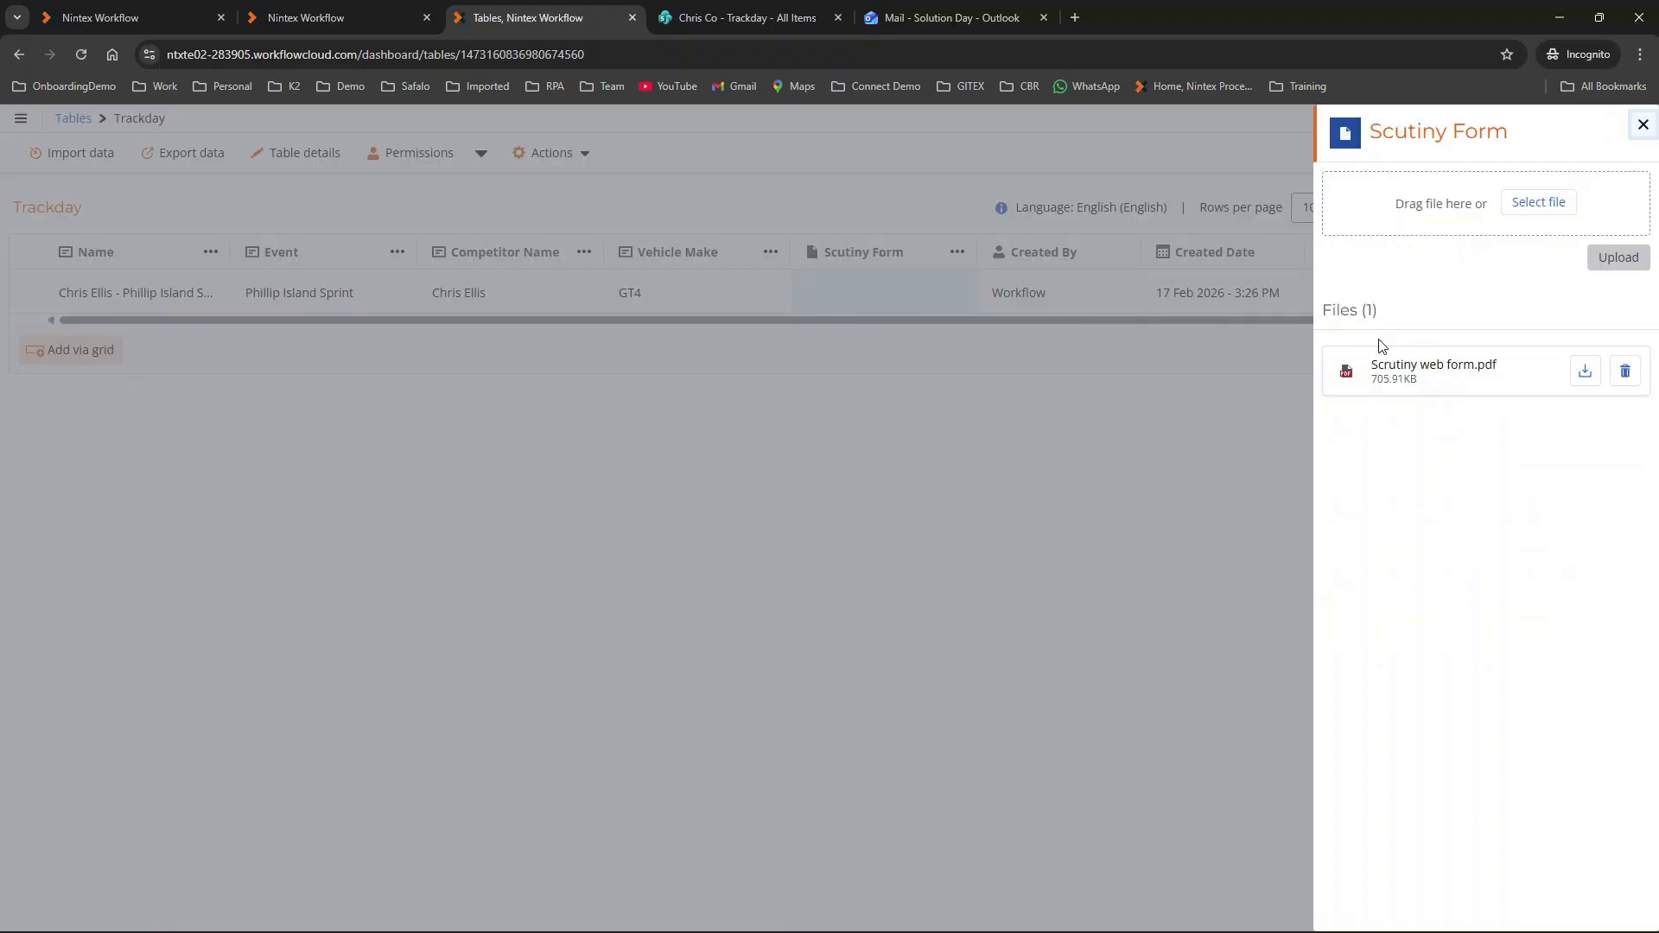
left_click(1586, 372)
Step: Reload the SharePoint Trackday list, open the new item and view its attached Scrutiny web form.pdf
left_click(763, 18)
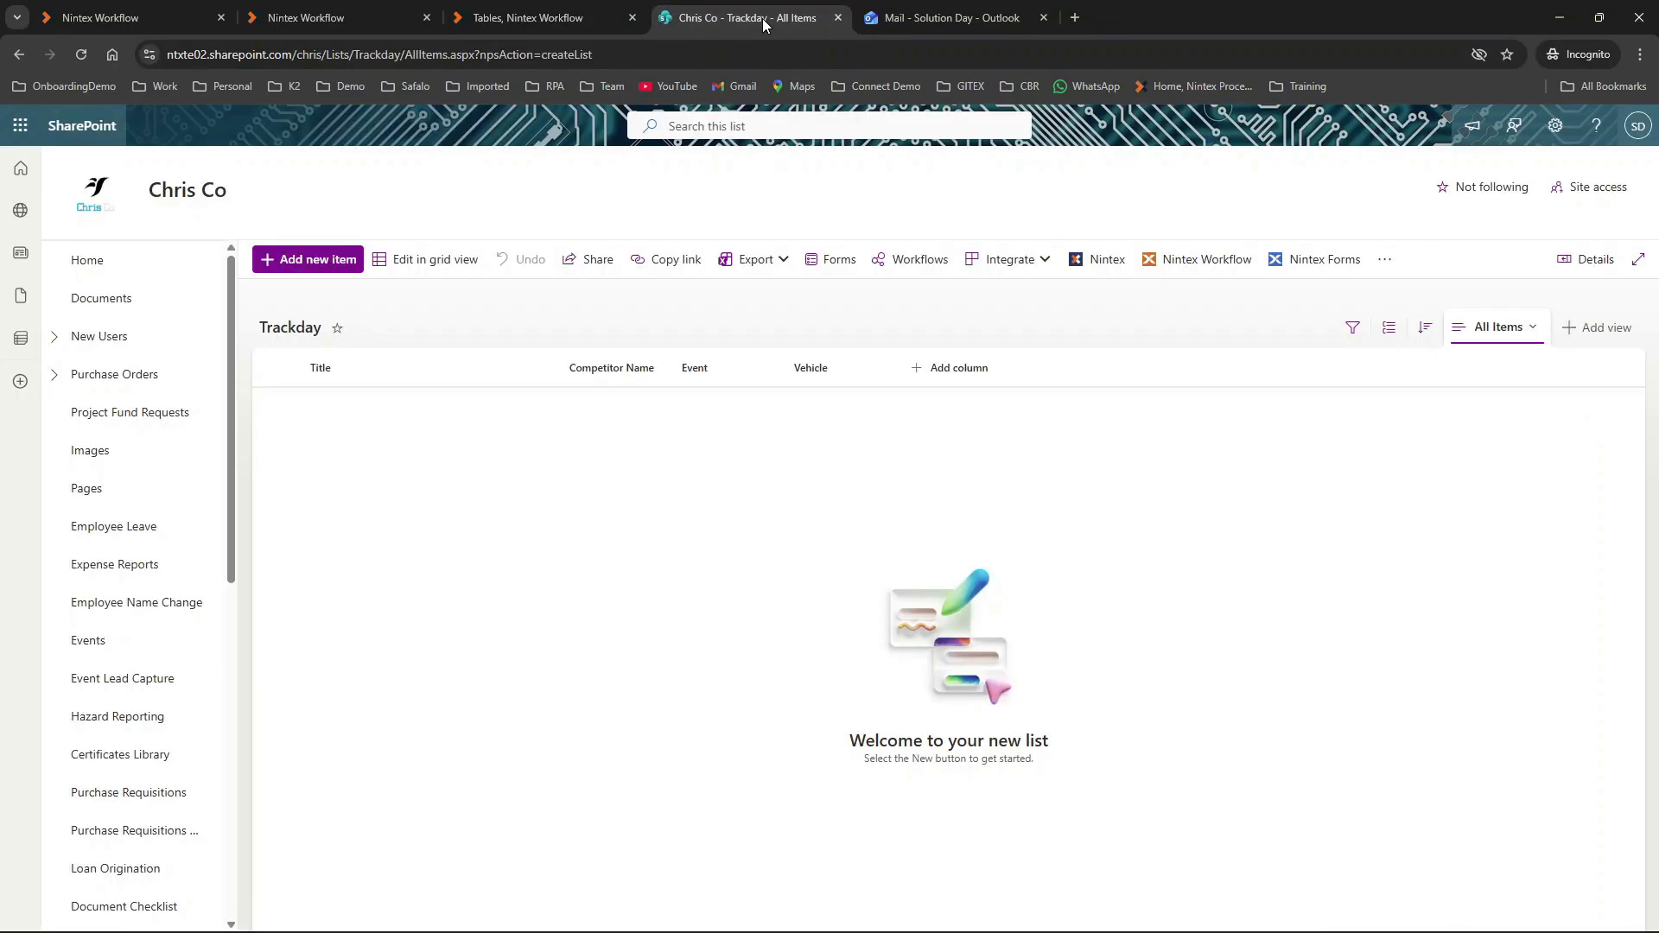
left_click(86, 53)
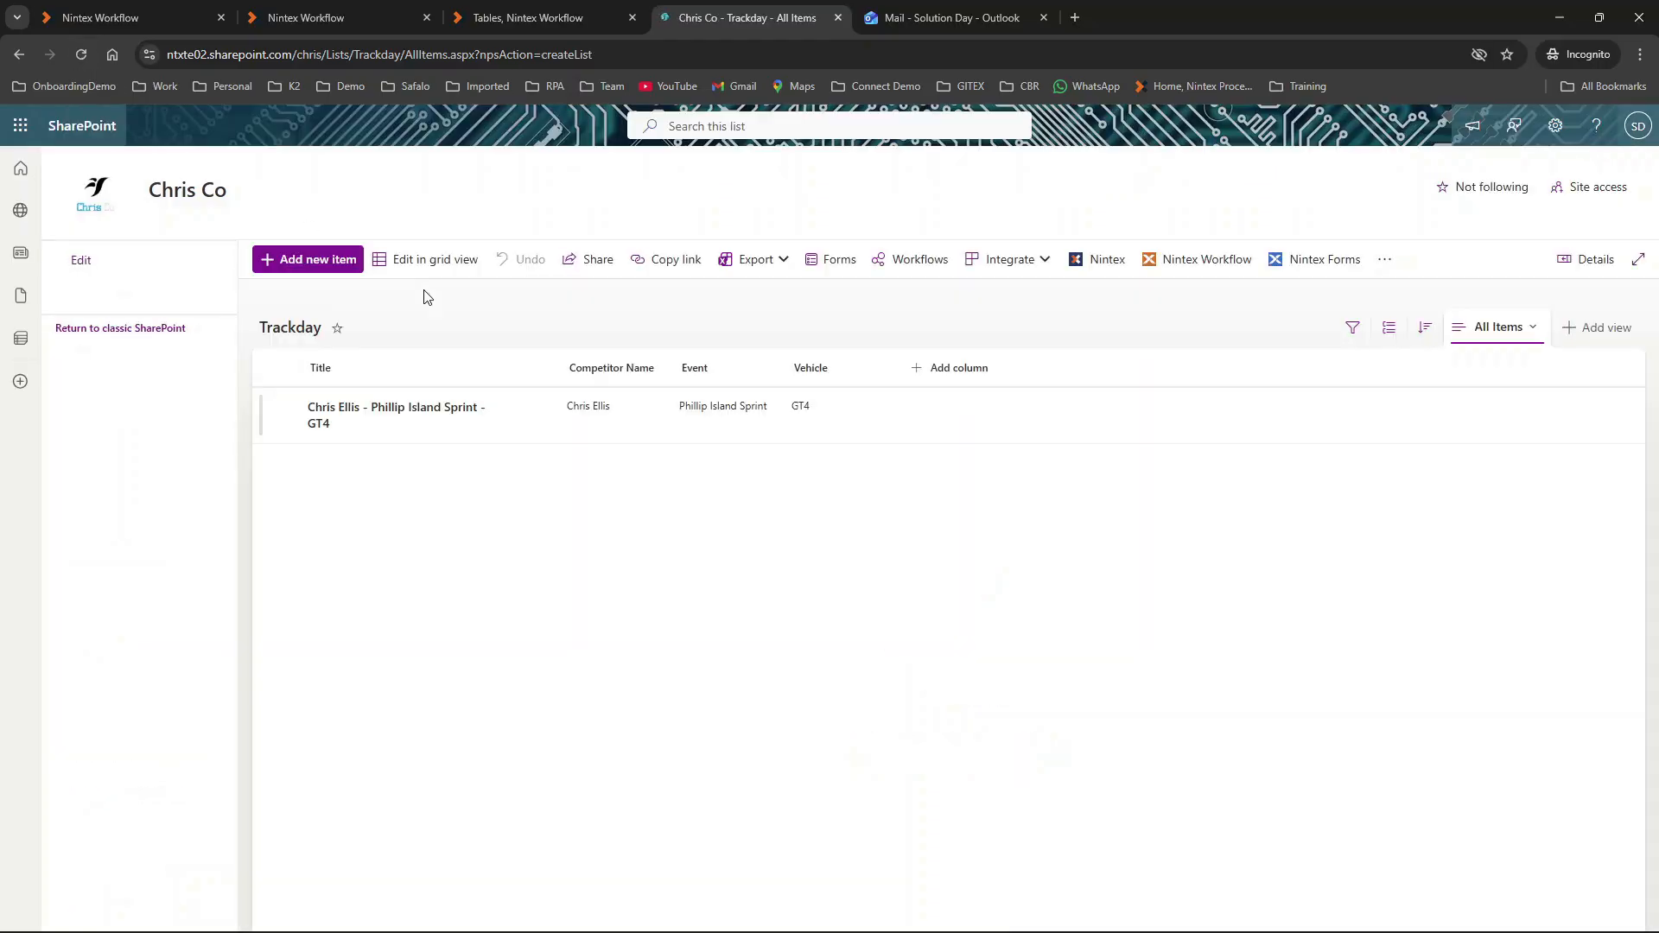
left_click(368, 406)
left_click(373, 401)
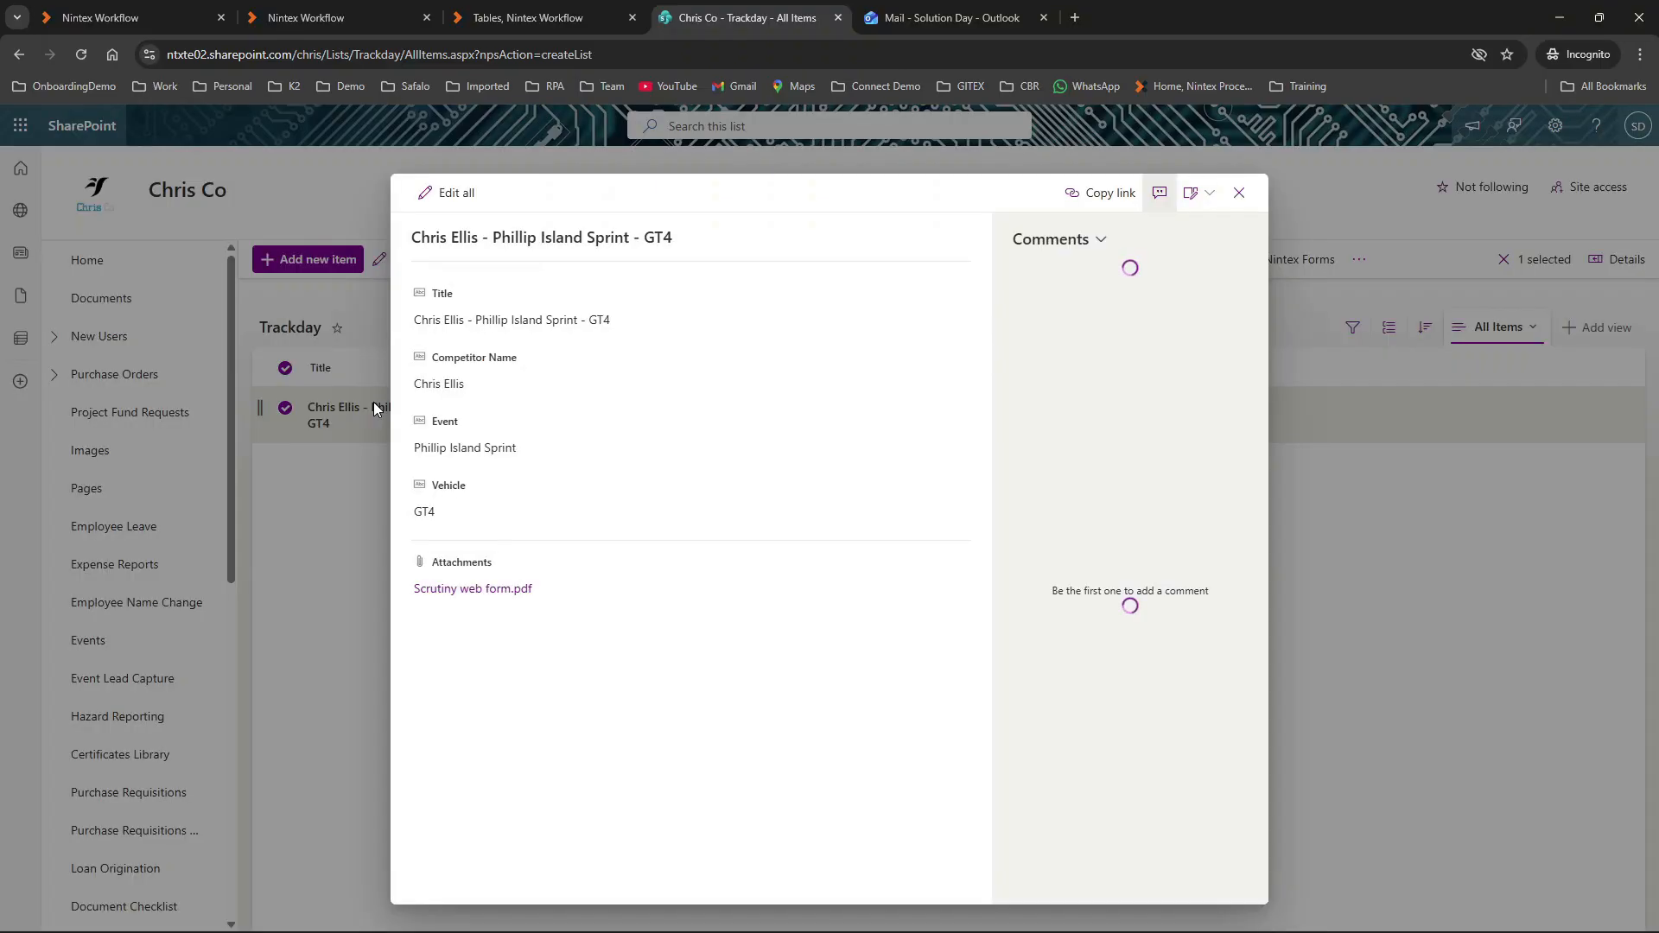
left_click(451, 591)
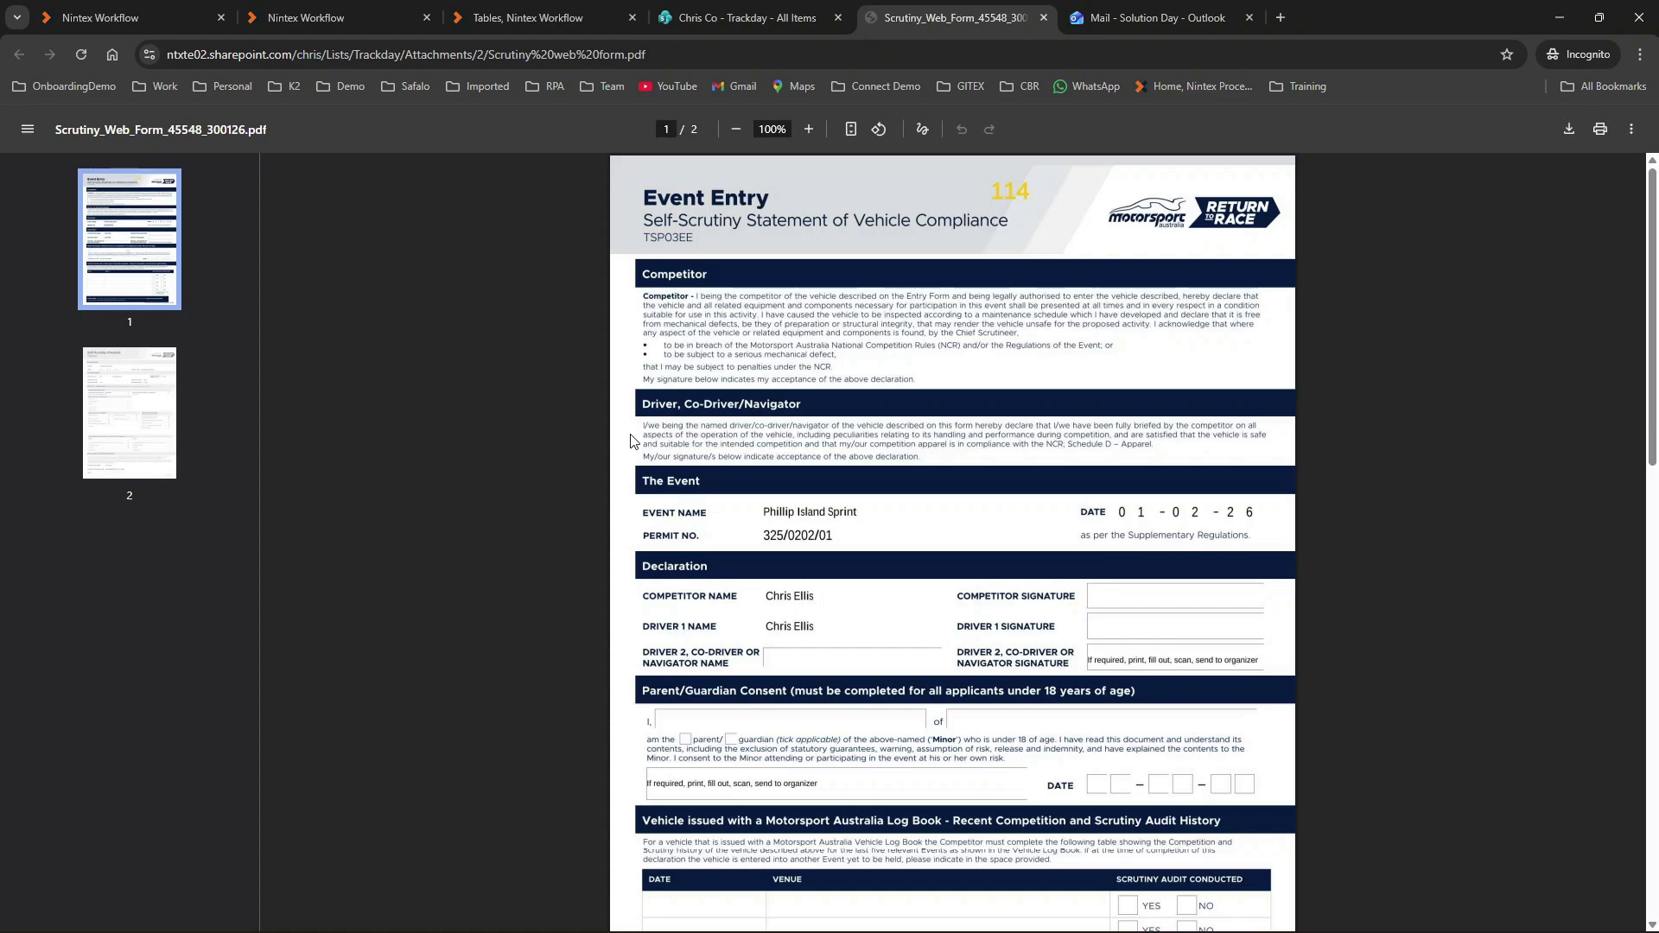
Step: Return to the Attachments workflow design and show it from its Received email start event
key("ctrl+1")
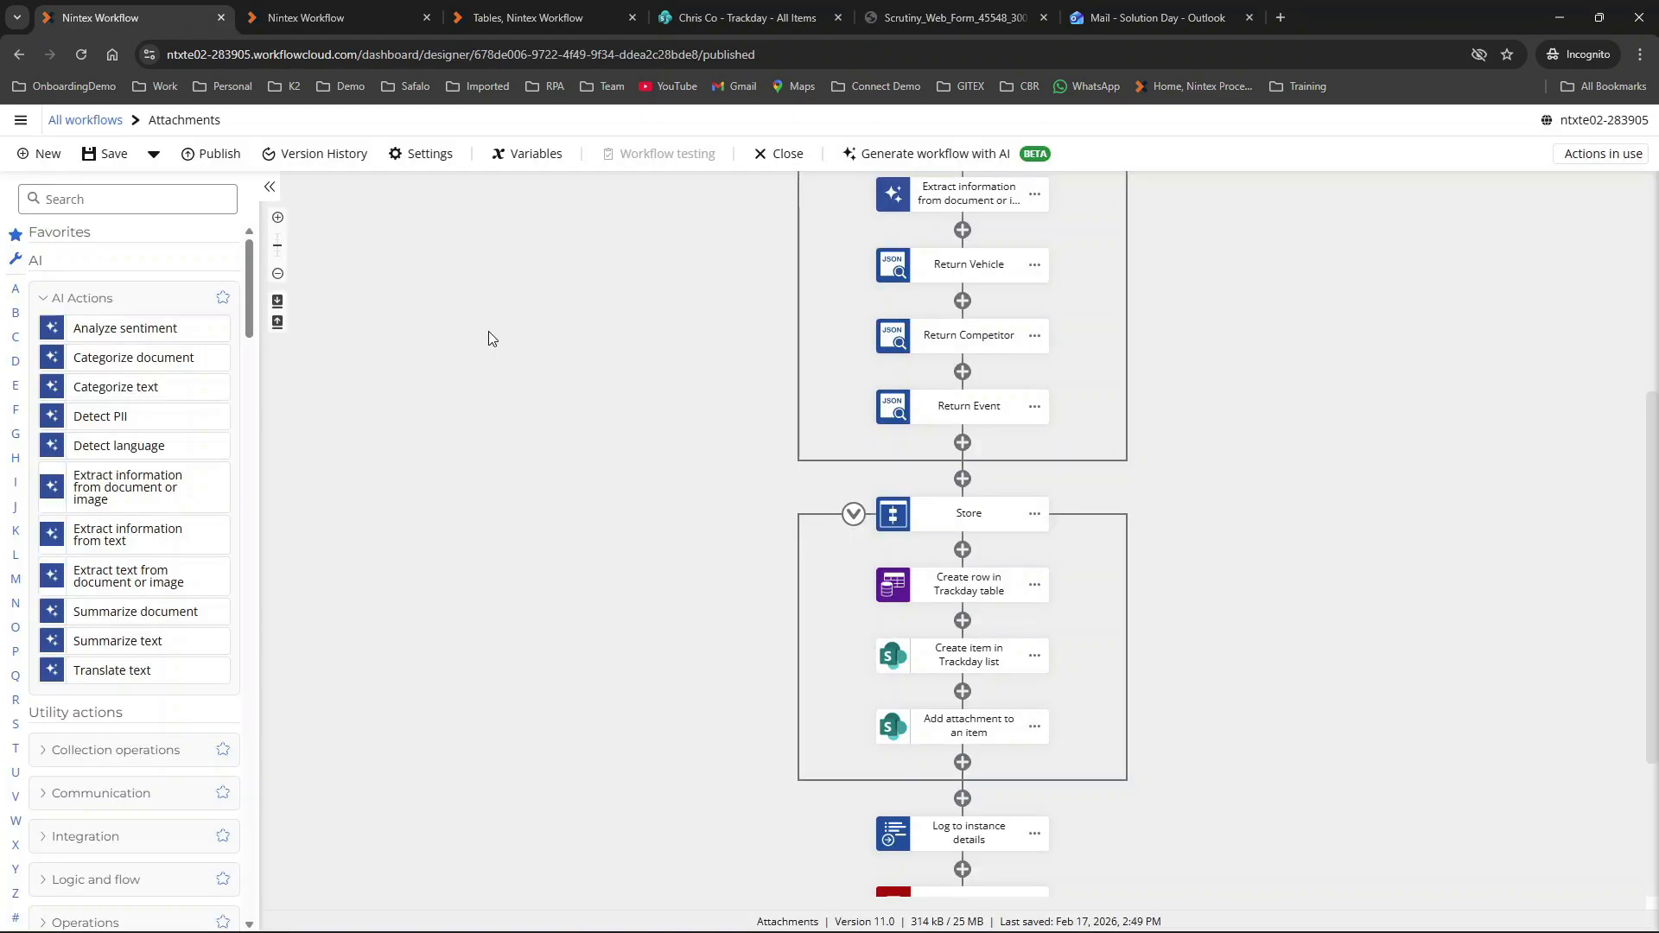
scroll(491, 337, "up", 5)
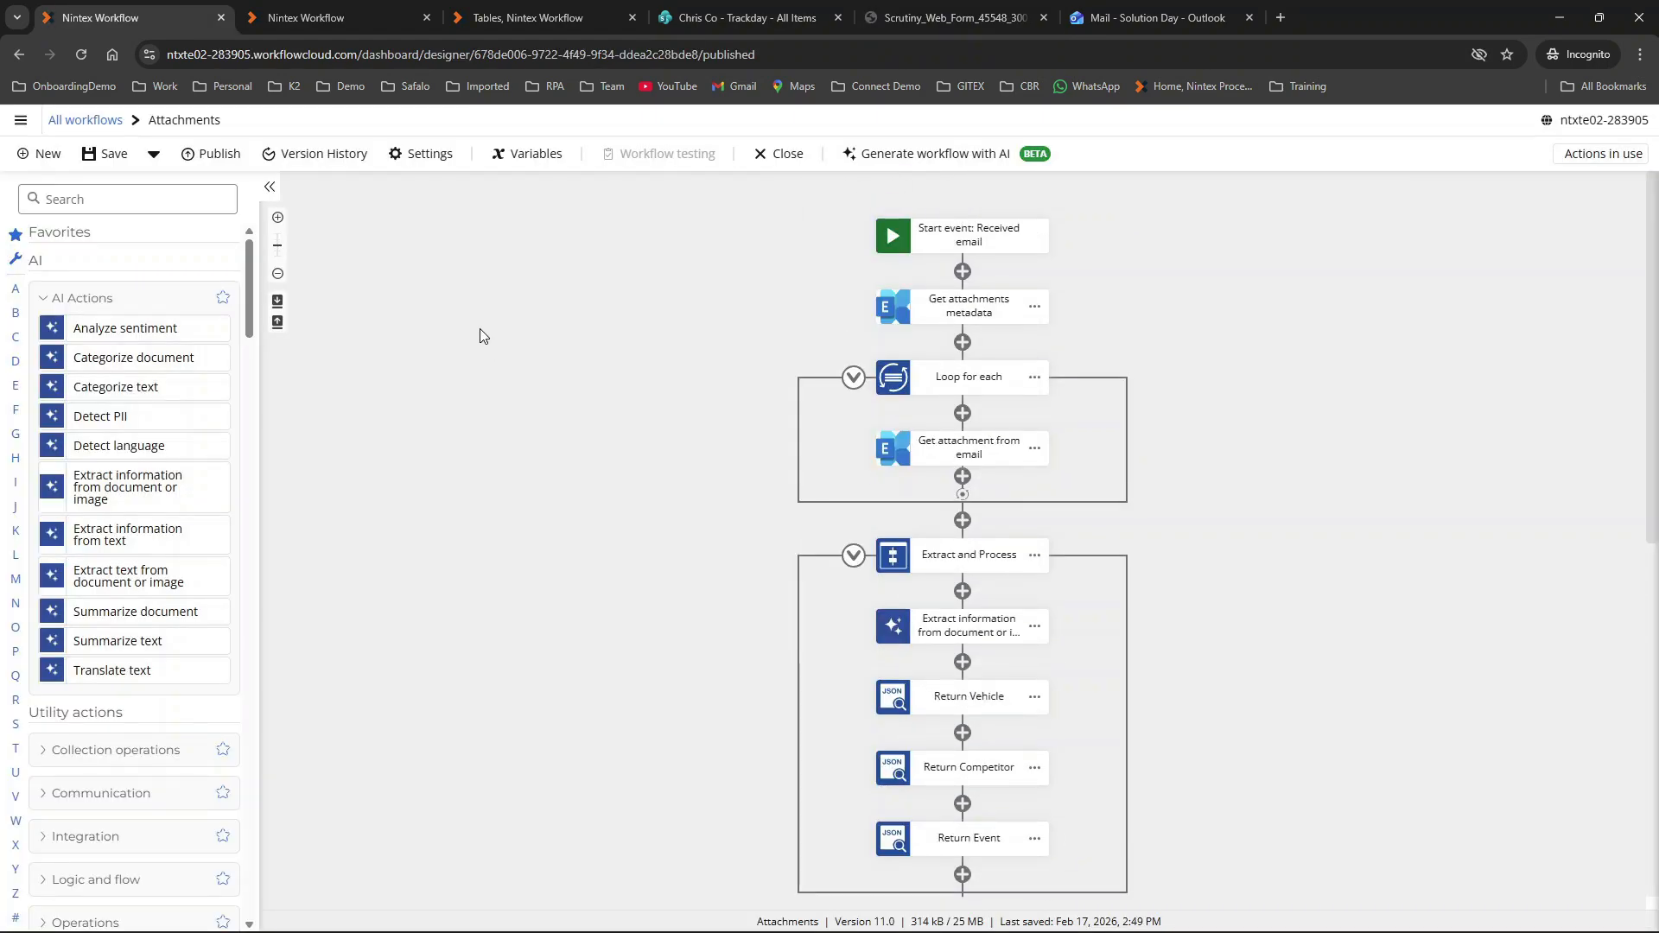